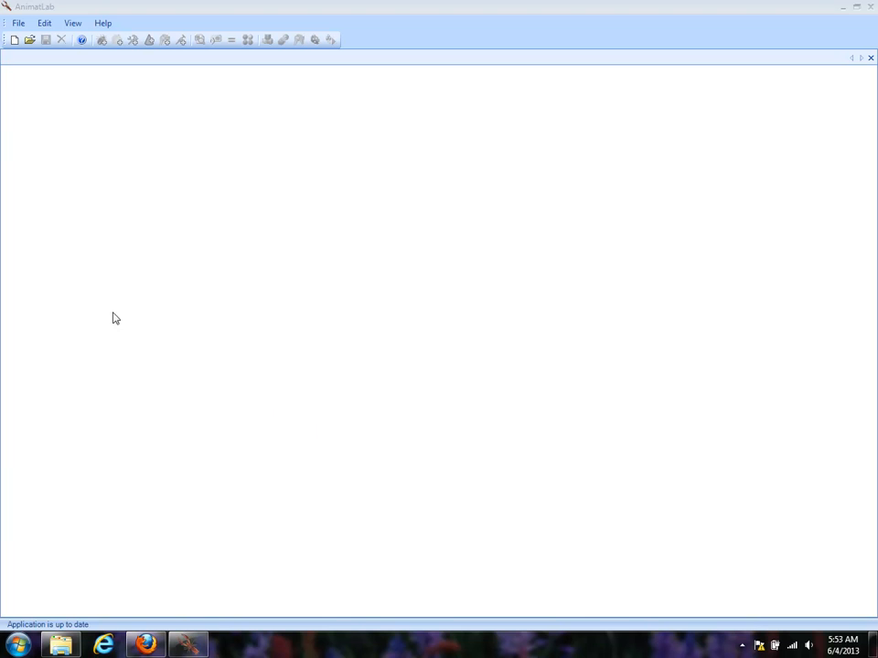
# Create a new project named JointRelaxation in the default location.
pyautogui.click(14, 41)
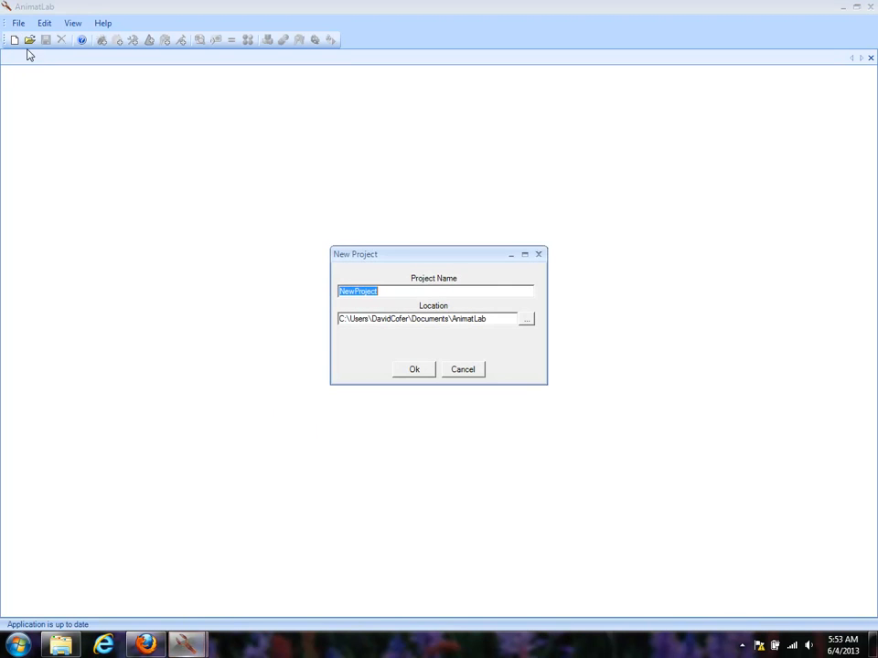
pyautogui.write('JointRelaxation')
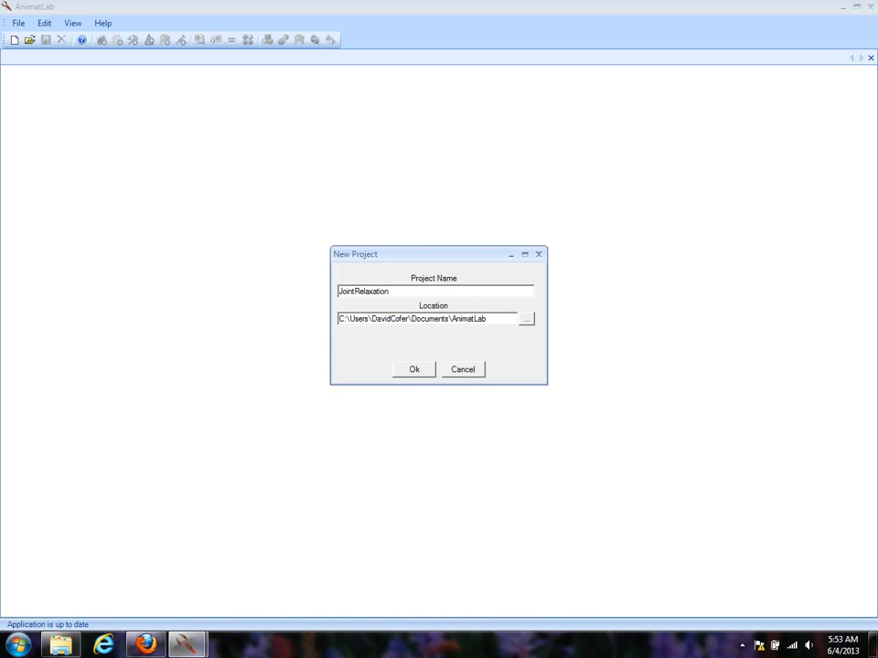
pyautogui.click(429, 369)
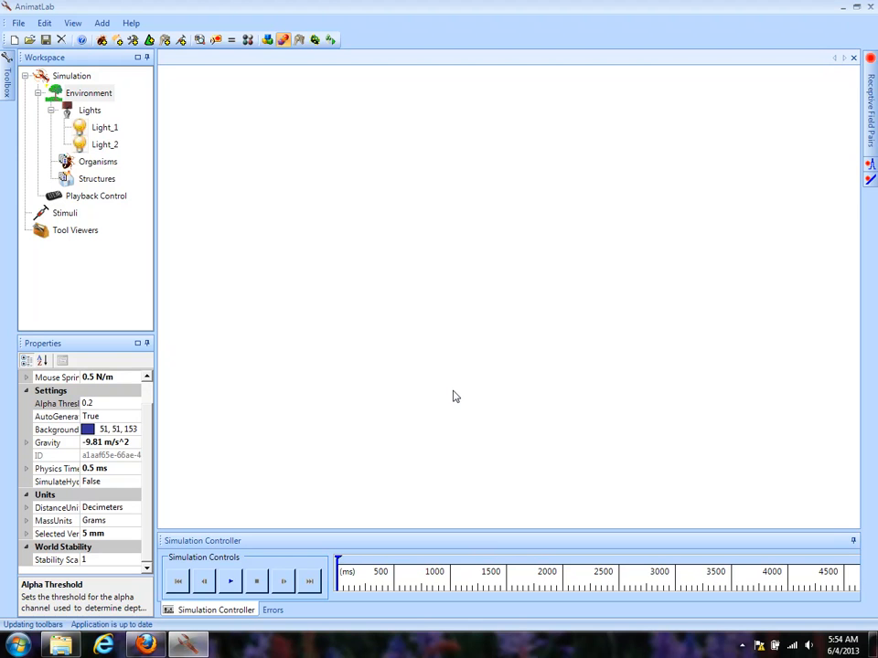
# Add a new structure to the environment and give it a box root body without default graphics.
pyautogui.click(120, 43)
pyautogui.click(64, 196)
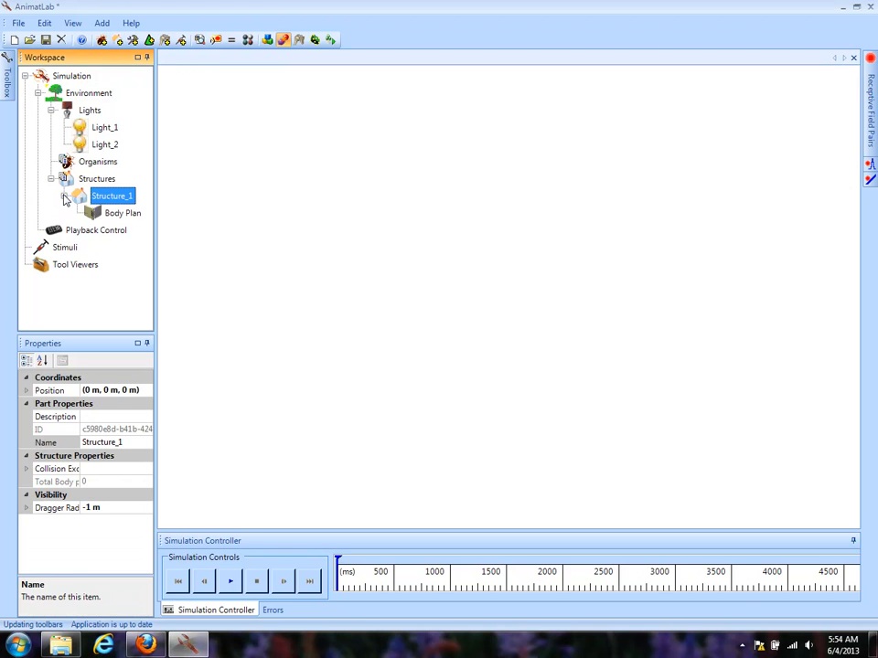
pyautogui.rightClick(92, 198)
pyautogui.click(119, 232)
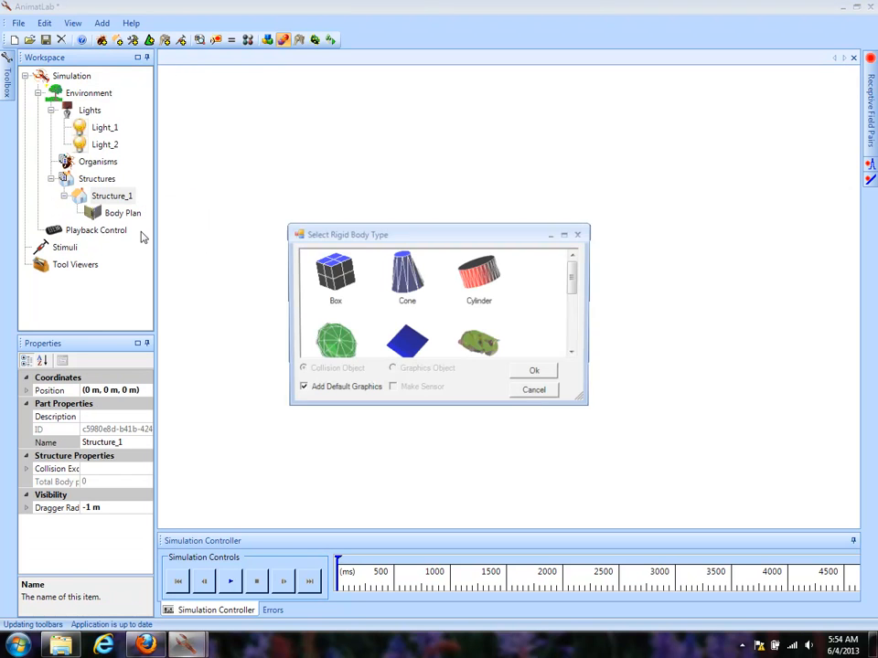
pyautogui.click(335, 295)
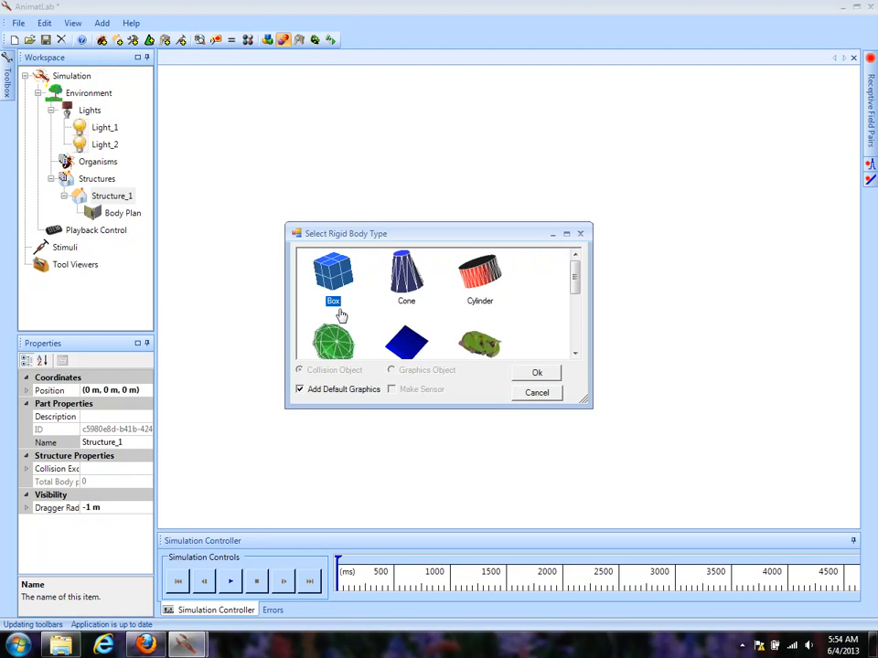
pyautogui.click(336, 390)
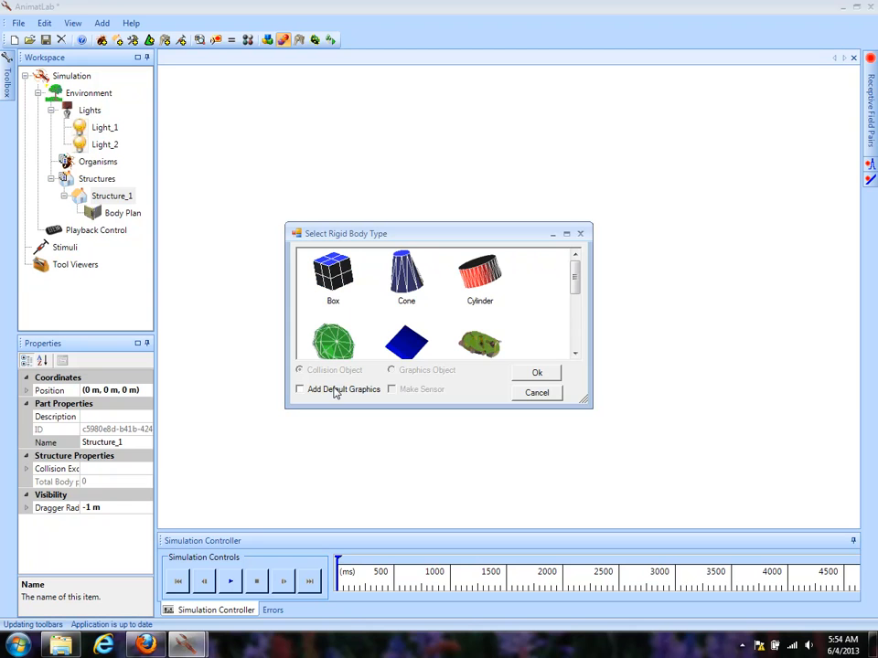
pyautogui.click(537, 373)
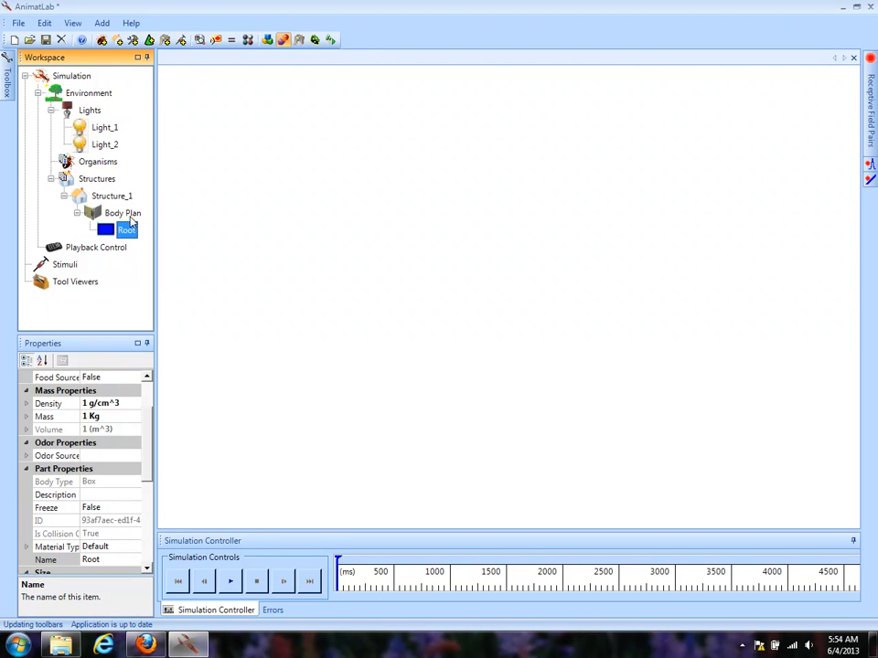
# Open the structure's body plan in the 3D view and set the root box's Freeze property to True.
pyautogui.doubleClick(131, 217)
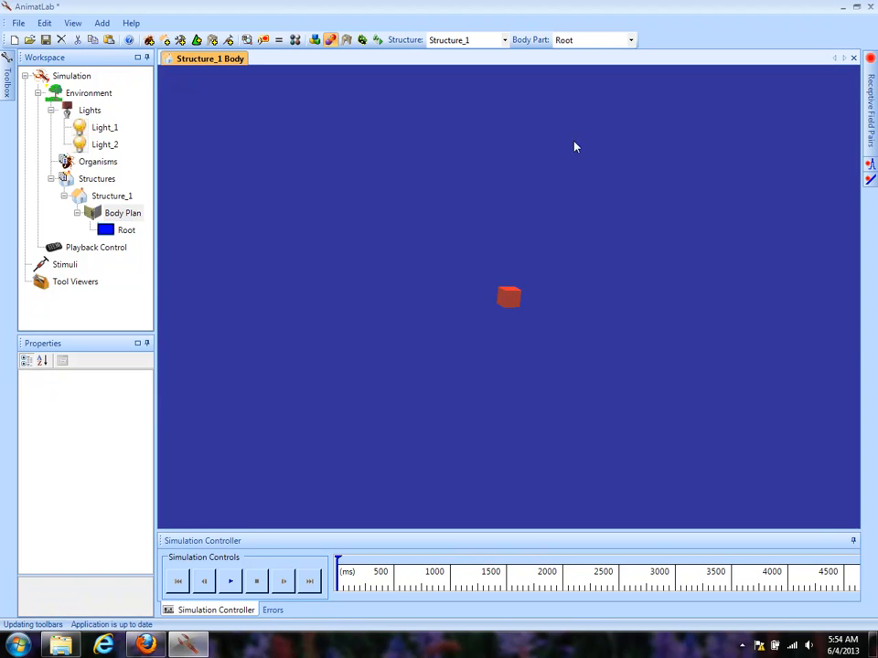
pyautogui.moveTo(575, 142); pyautogui.dragTo(591, 428, button='right')
pyautogui.moveTo(395, 434); pyautogui.dragTo(535, 437)
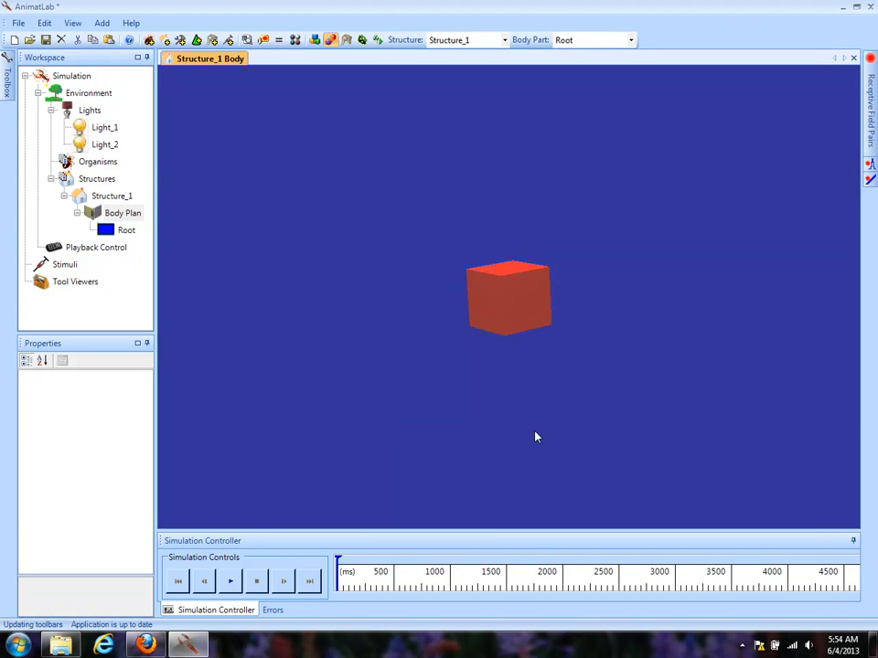
pyautogui.click(126, 230)
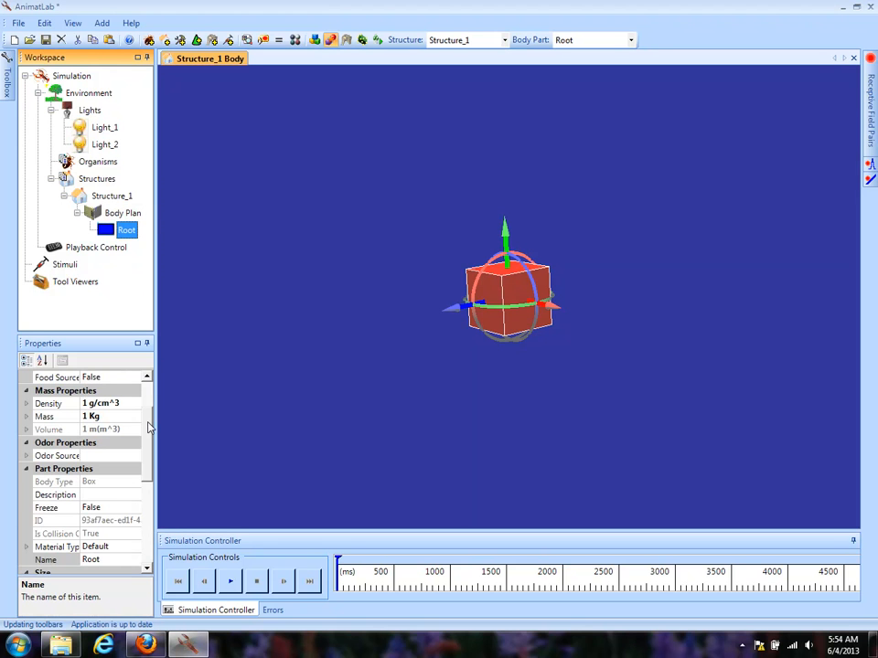
pyautogui.scroll(-1, 151, 427)
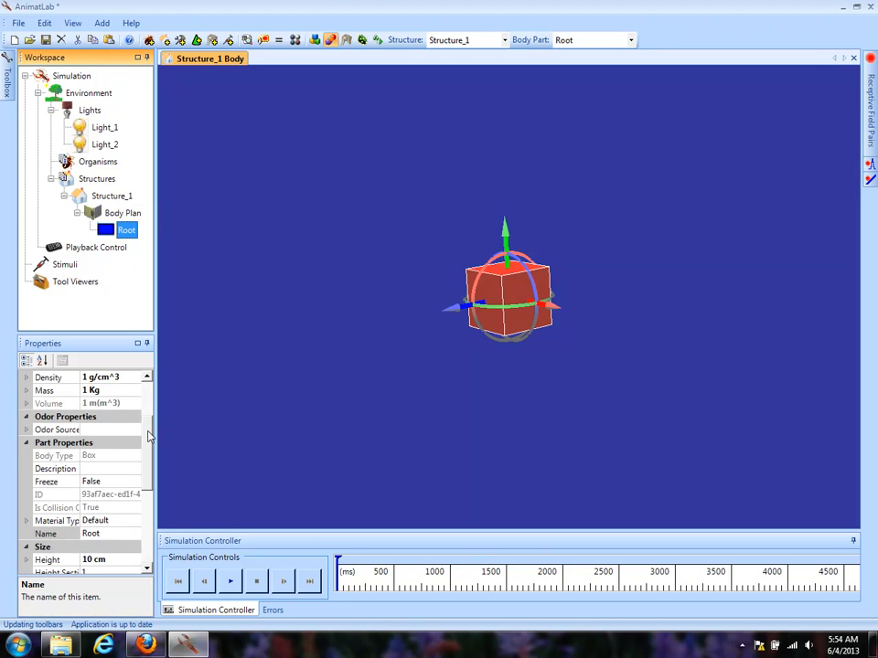
pyautogui.doubleClick(53, 483)
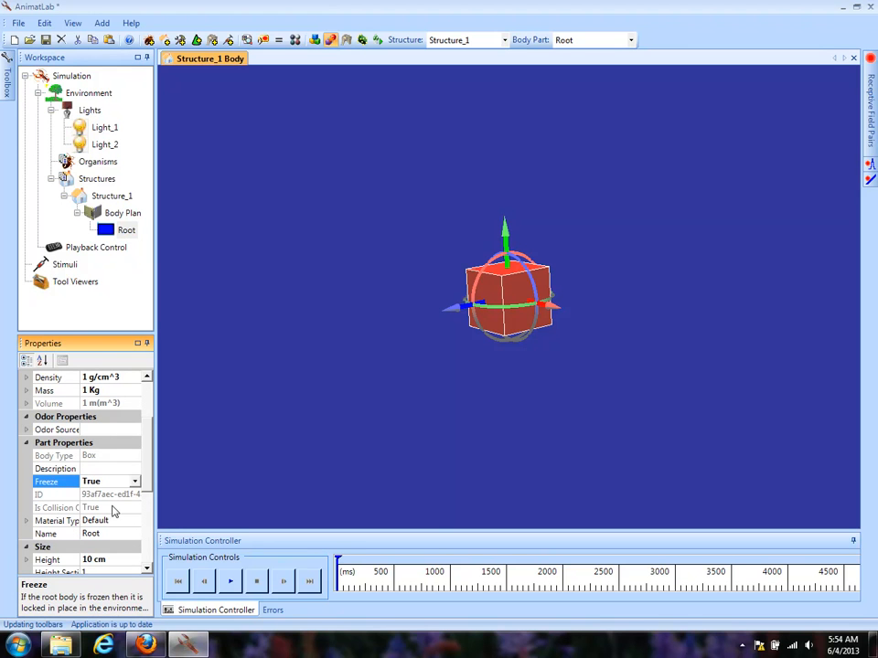
# Add a child box to the root body as a collision object without default graphics, connected by a hinge joint.
pyautogui.rightClick(126, 231)
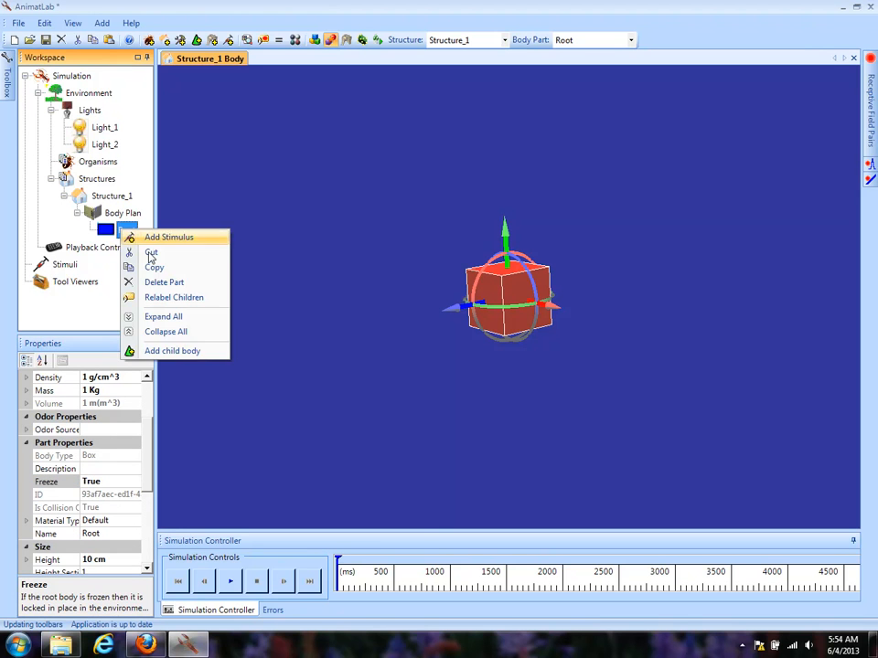
pyautogui.click(170, 351)
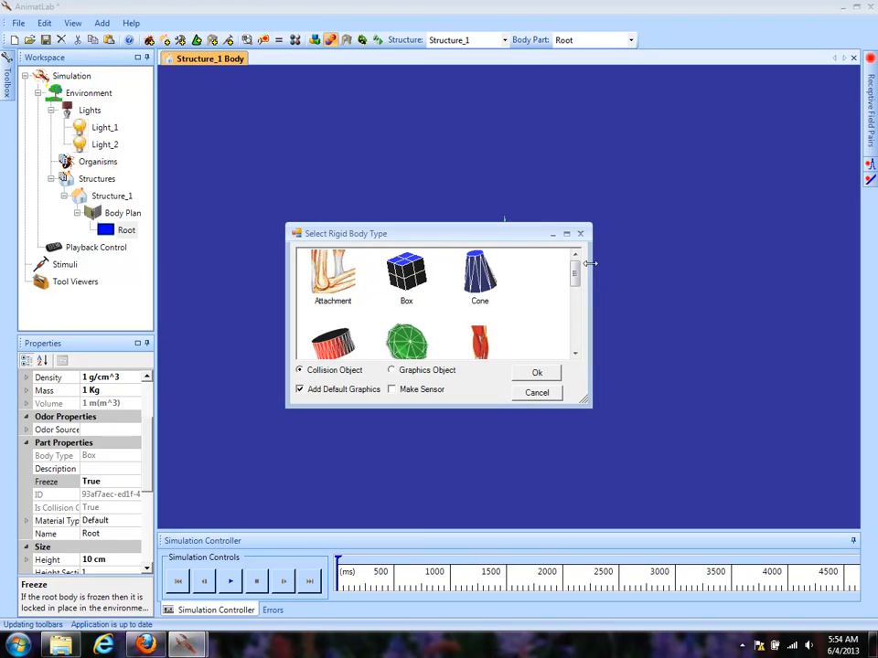
pyautogui.click(403, 273)
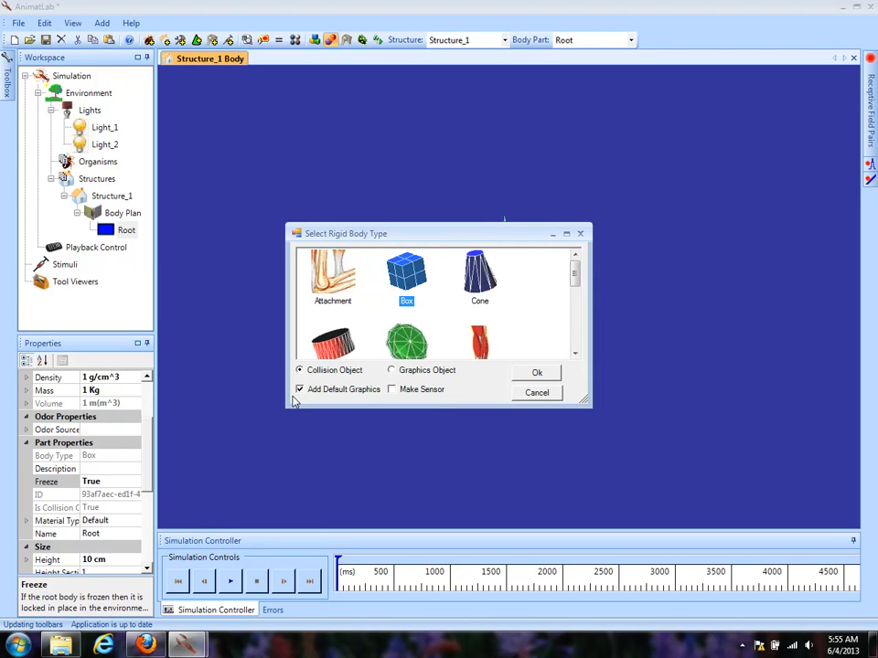
pyautogui.click(337, 390)
pyautogui.click(540, 374)
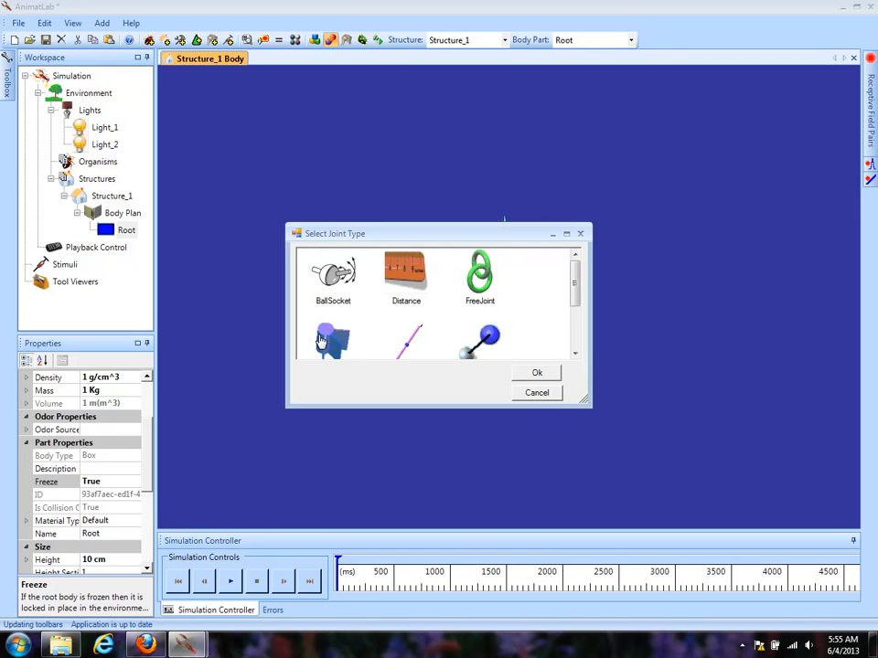
pyautogui.click(322, 340)
pyautogui.click(534, 372)
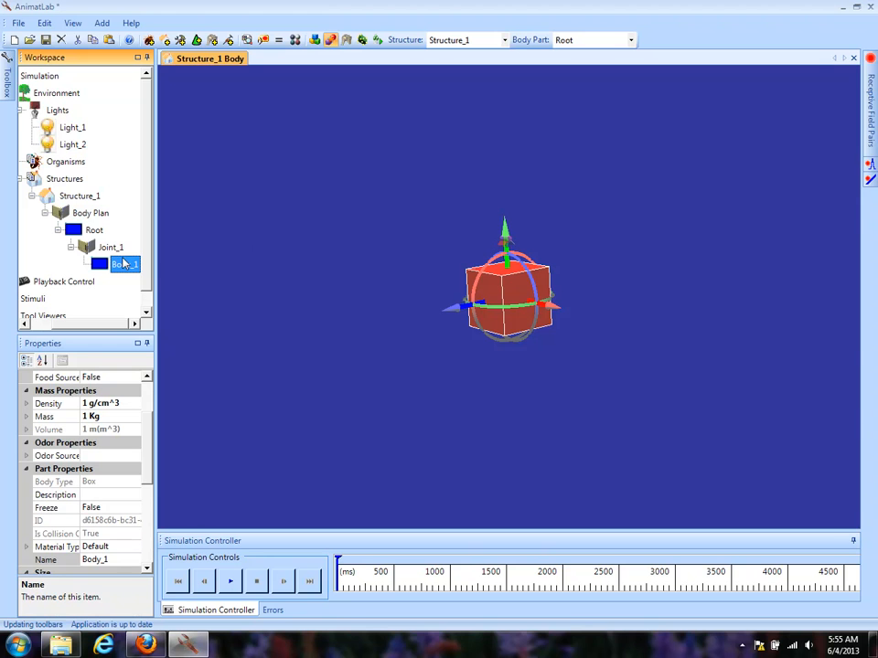
# Set the child box's local Y position to -40 cm.
pyautogui.moveTo(149, 435); pyautogui.dragTo(150, 392)
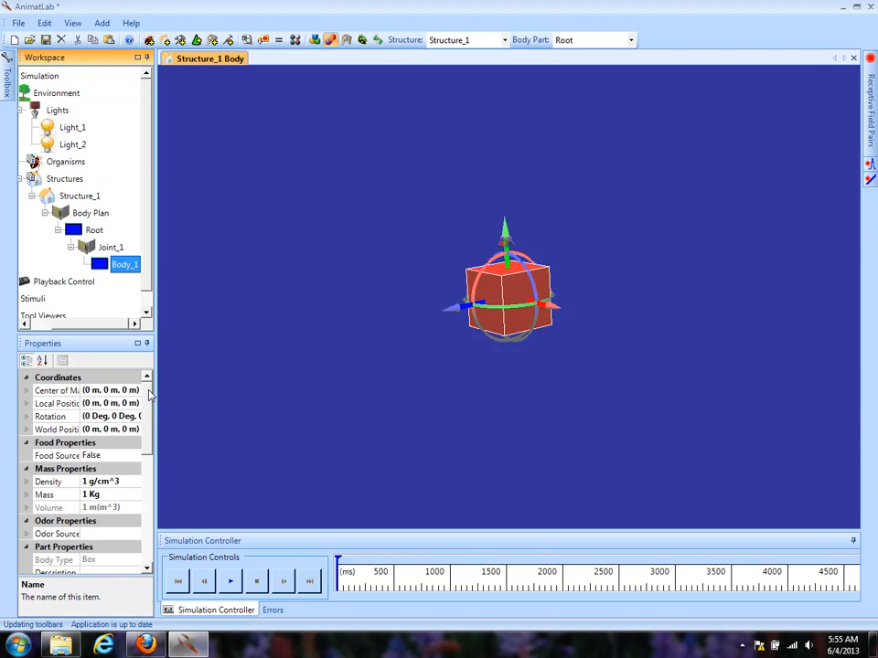
pyautogui.click(26, 404)
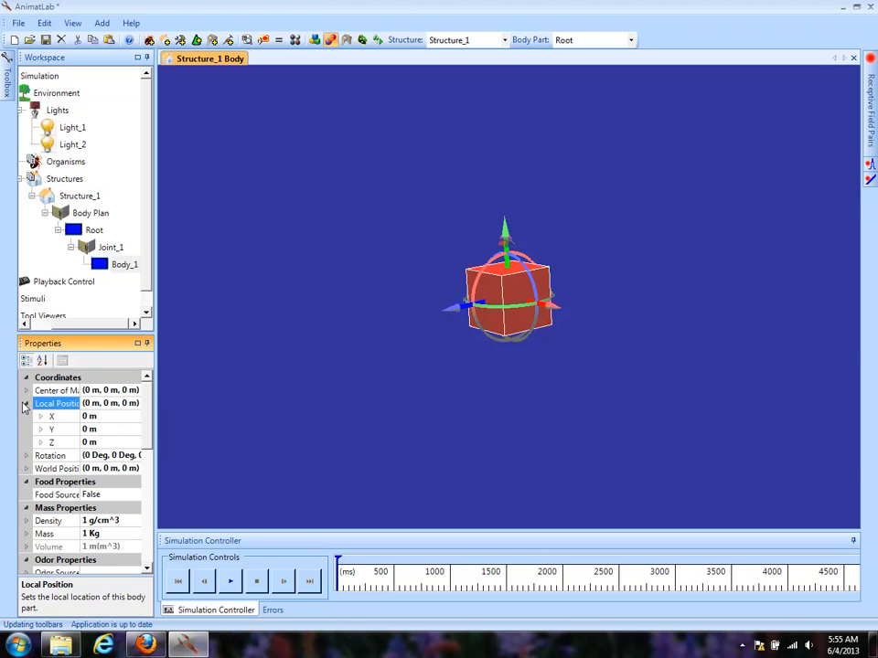
pyautogui.click(111, 428)
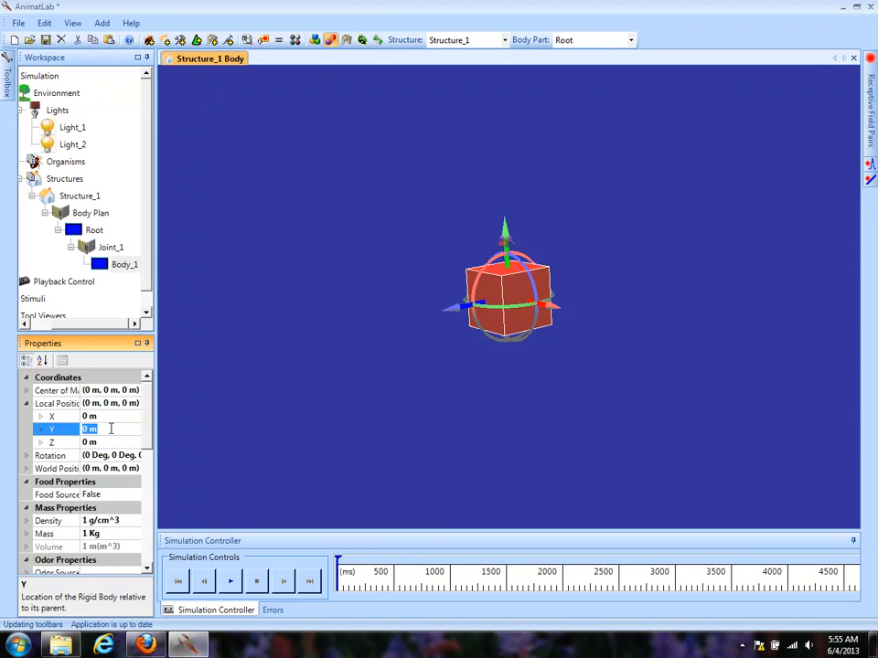
pyautogui.write('-40 cm')
pyautogui.press('Return')
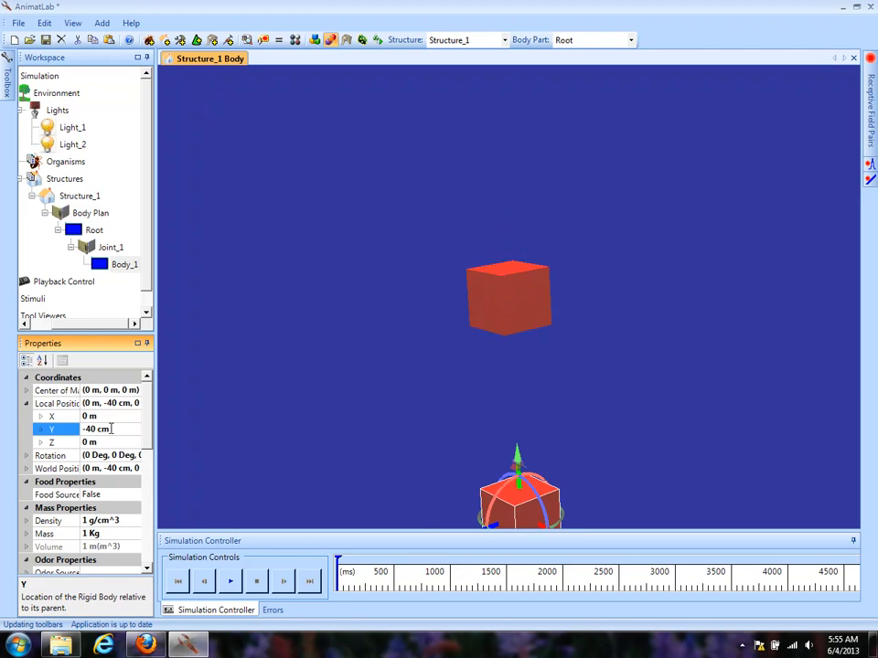
# Set the hinge joint's local Y position to 40 cm.
pyautogui.click(111, 247)
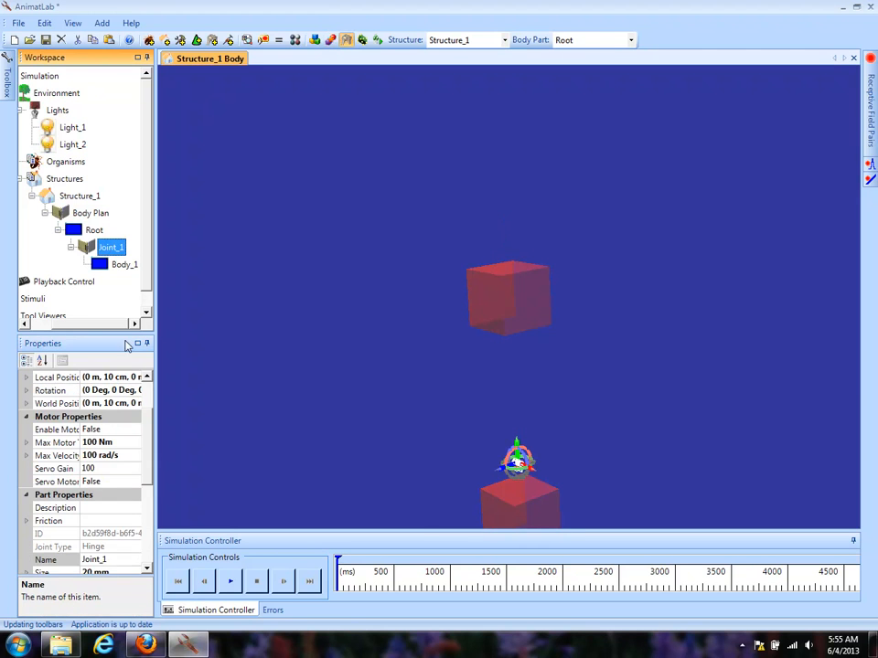
pyautogui.click(22, 377)
pyautogui.click(26, 377)
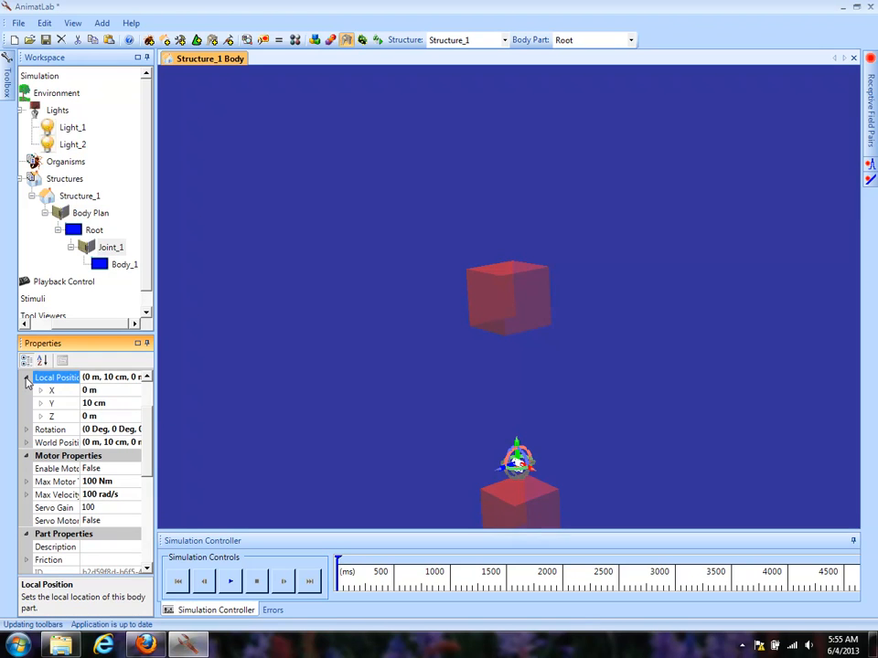
pyautogui.click(122, 404)
pyautogui.write('40 cm')
pyautogui.press('Return')
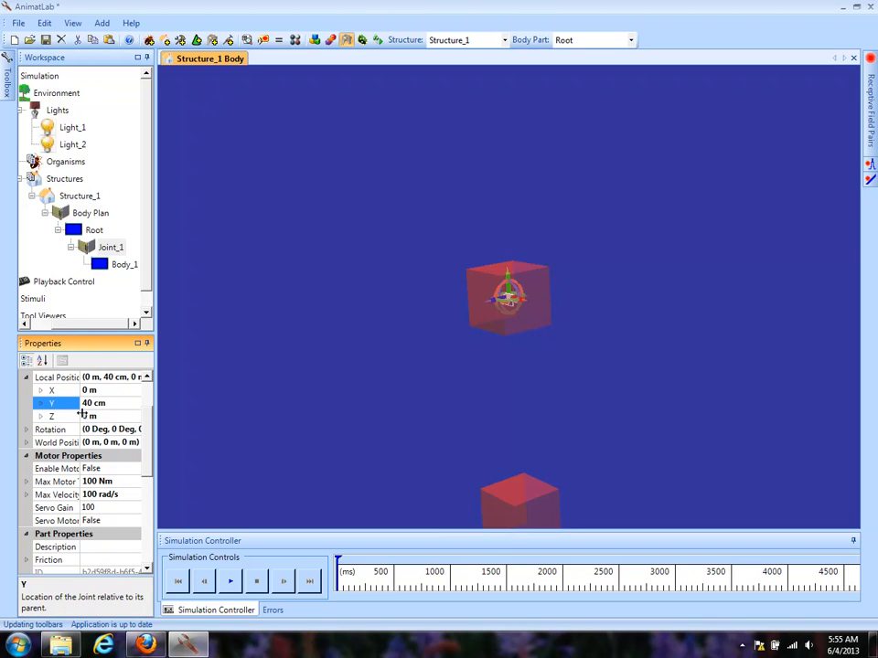
# Rotate the hinge joint to 90 degrees about Y.
pyautogui.click(28, 430)
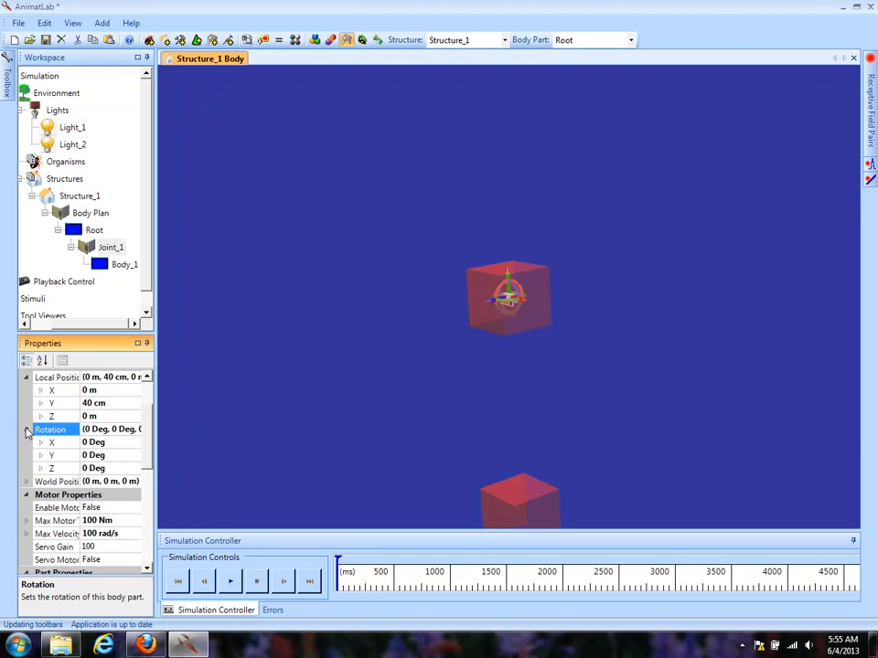
pyautogui.click(113, 455)
pyautogui.write('90')
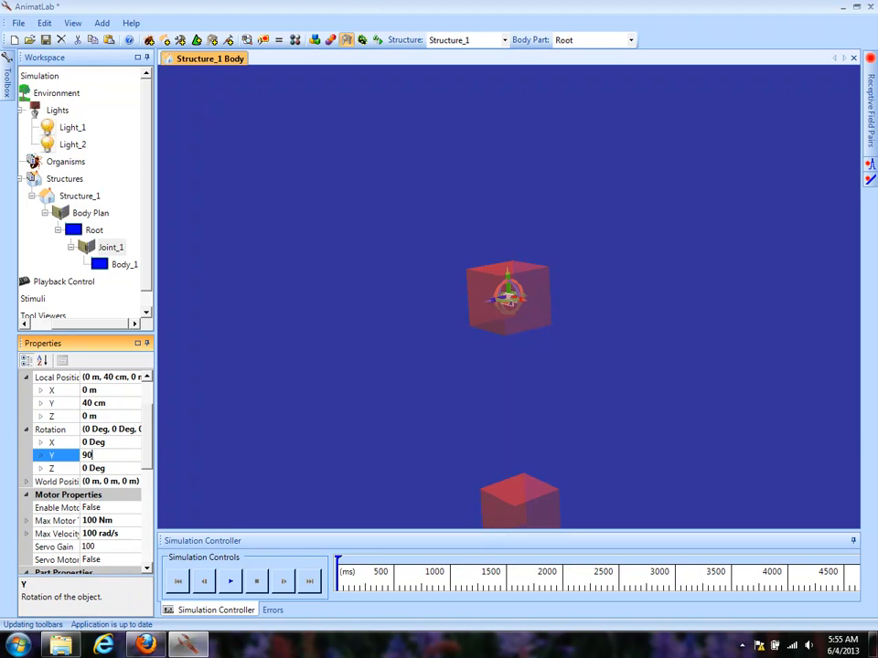
pyautogui.press('Return')
# Set the angle of the hinge joint's lower limit to -120 degrees.
pyautogui.moveTo(564, 266); pyautogui.dragTo(569, 532, button='right')
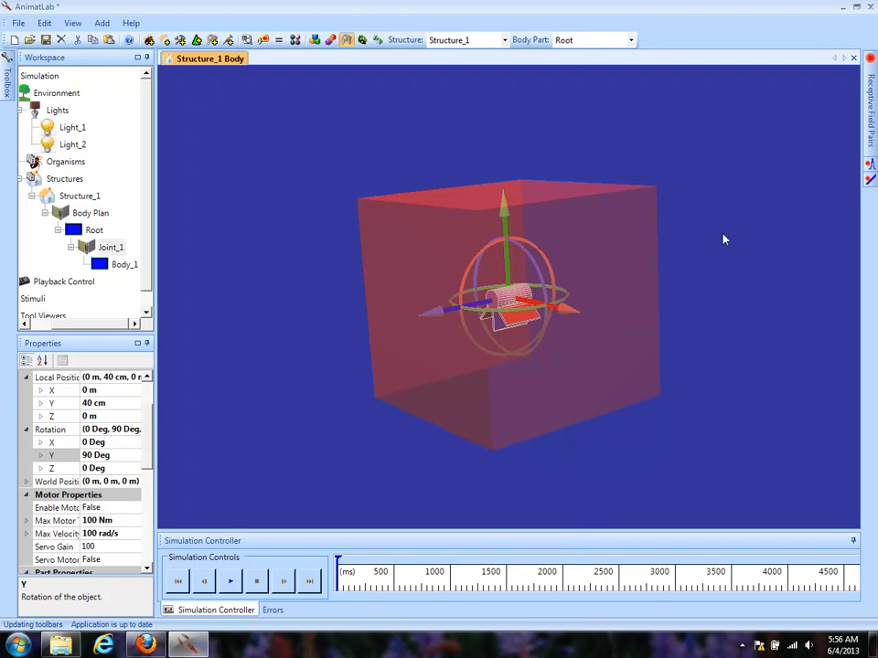
pyautogui.scroll(2, 53, 411)
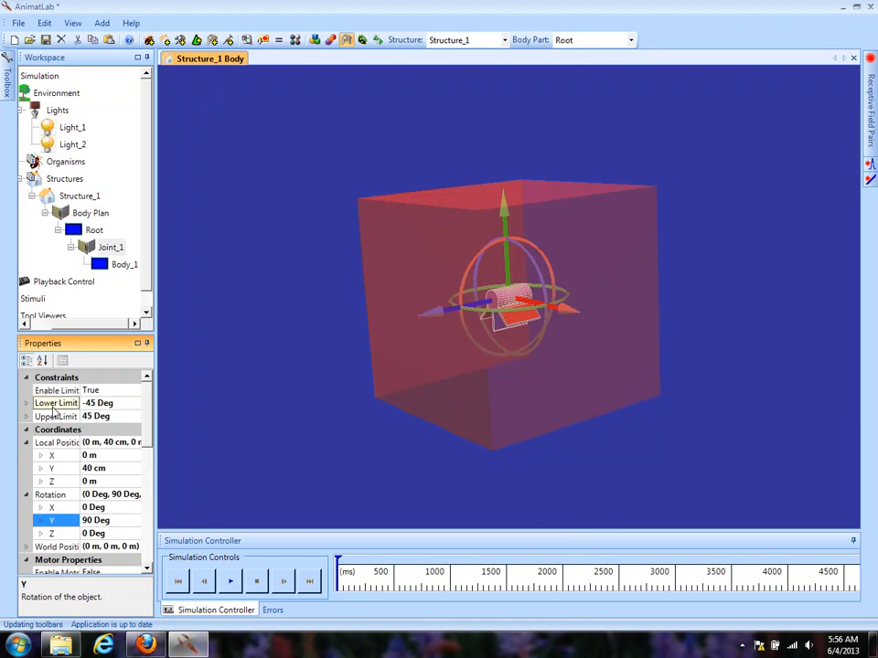
pyautogui.doubleClick(55, 403)
pyautogui.click(125, 416)
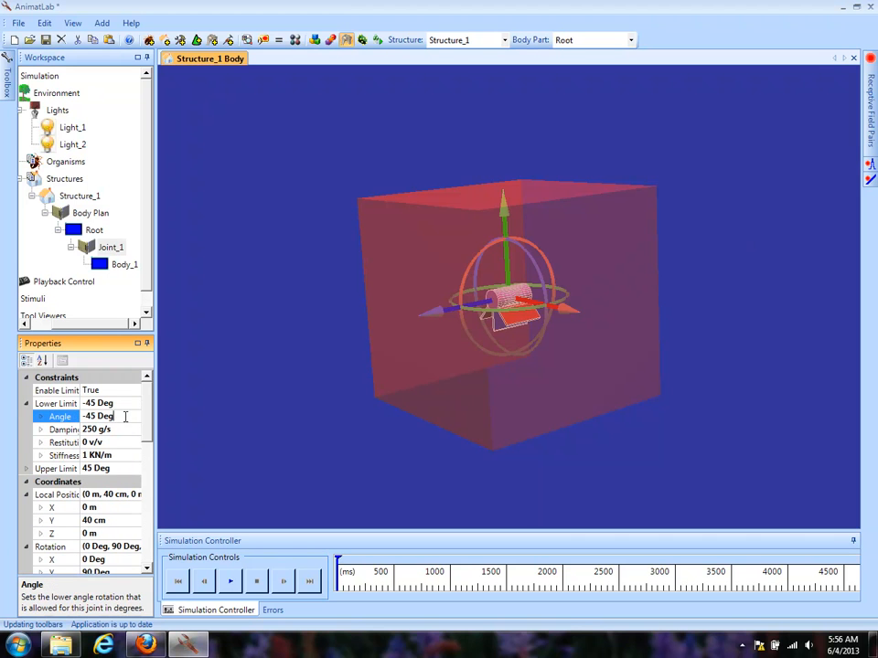
pyautogui.doubleClick(125, 418)
pyautogui.write('-120')
pyautogui.press('Return')
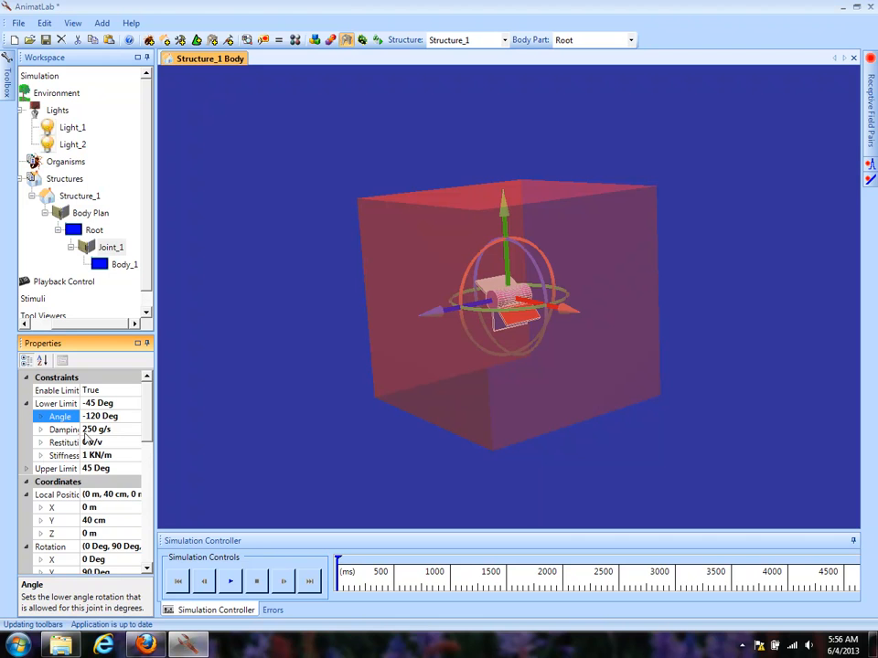
# Set the angle of the hinge joint's upper limit to 120 degrees and collapse both limit property groups.
pyautogui.doubleClick(50, 468)
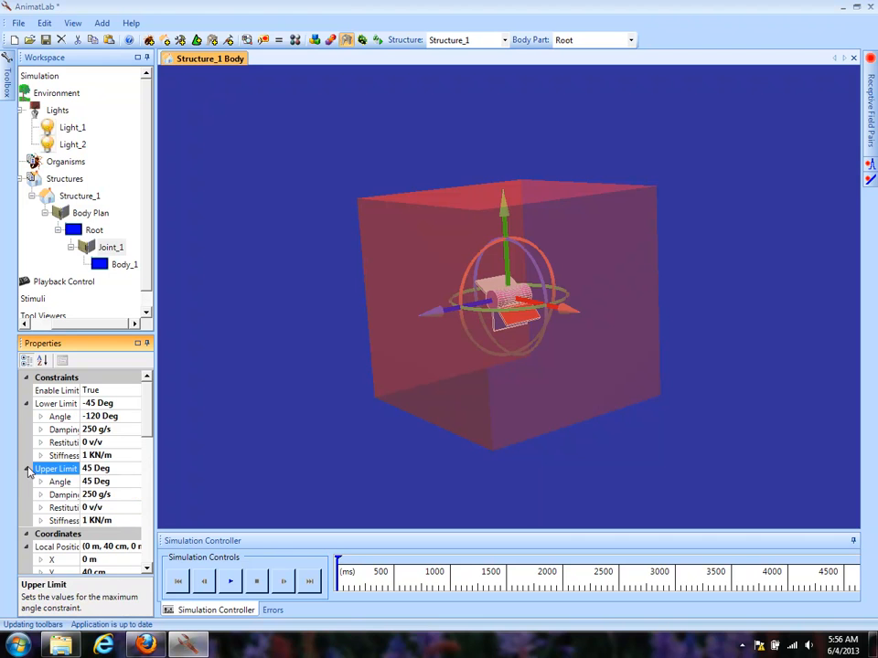
pyautogui.doubleClick(125, 481)
pyautogui.write('120')
pyautogui.press('Return')
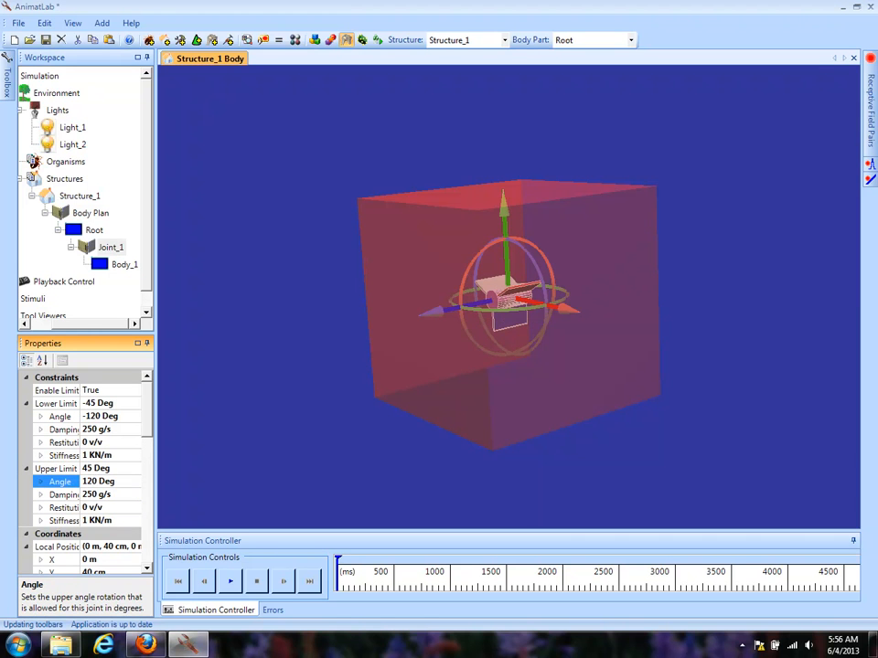
pyautogui.click(45, 403)
pyautogui.click(26, 403)
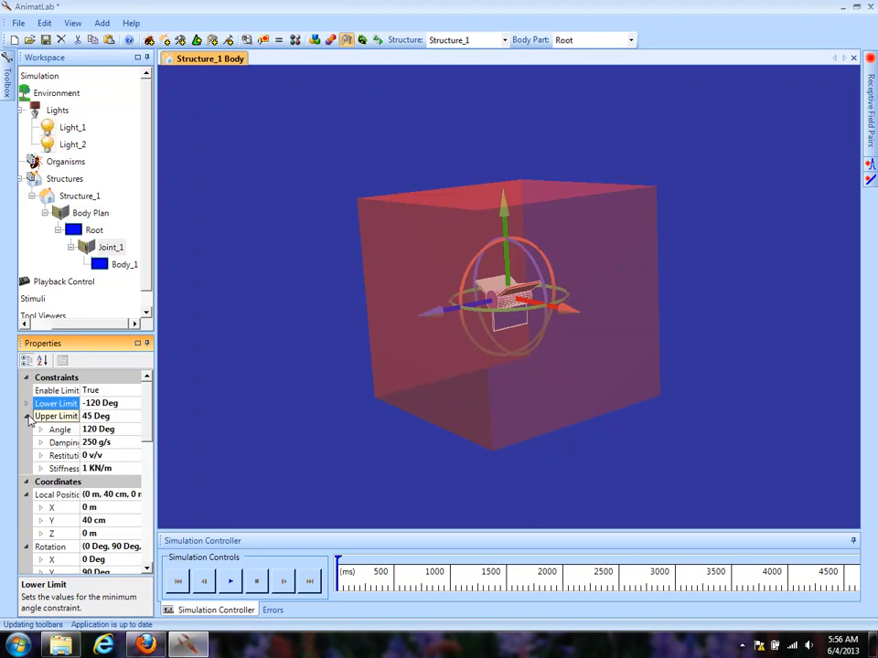
pyautogui.click(27, 416)
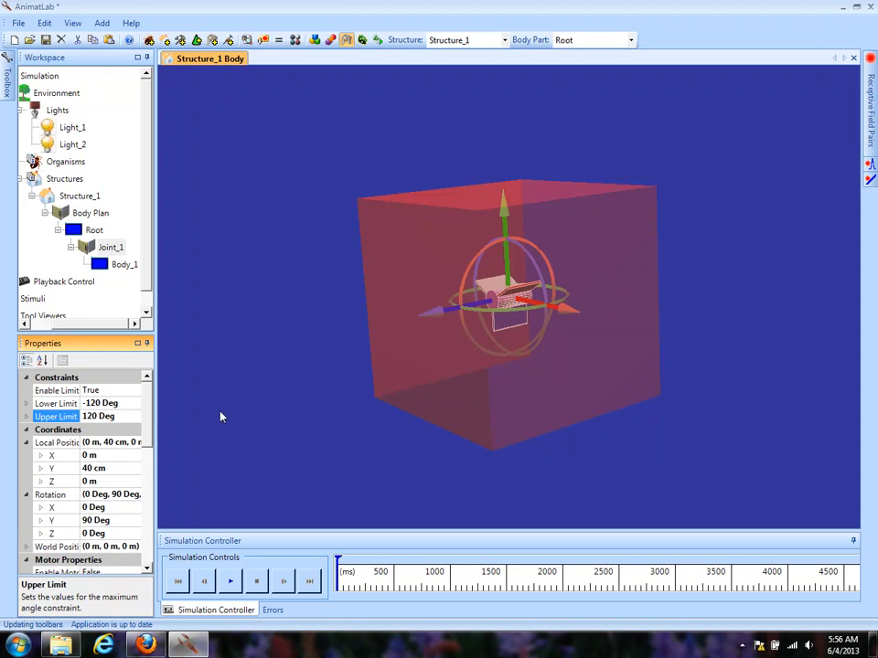
# Add a Motor Velocity stimulus to the hinge joint.
pyautogui.rightClick(93, 245)
pyautogui.click(139, 250)
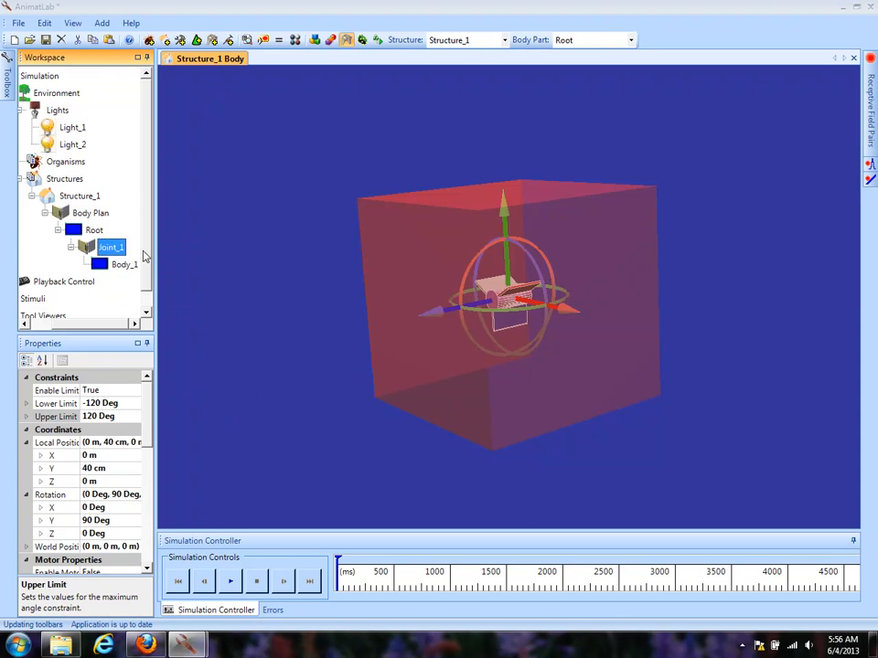
pyautogui.click(292, 256)
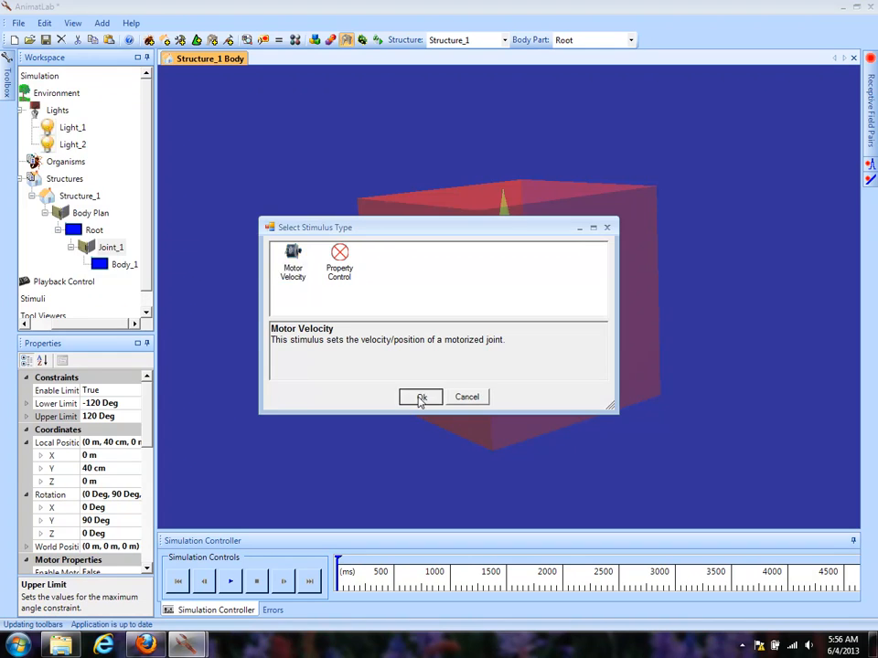
pyautogui.click(422, 397)
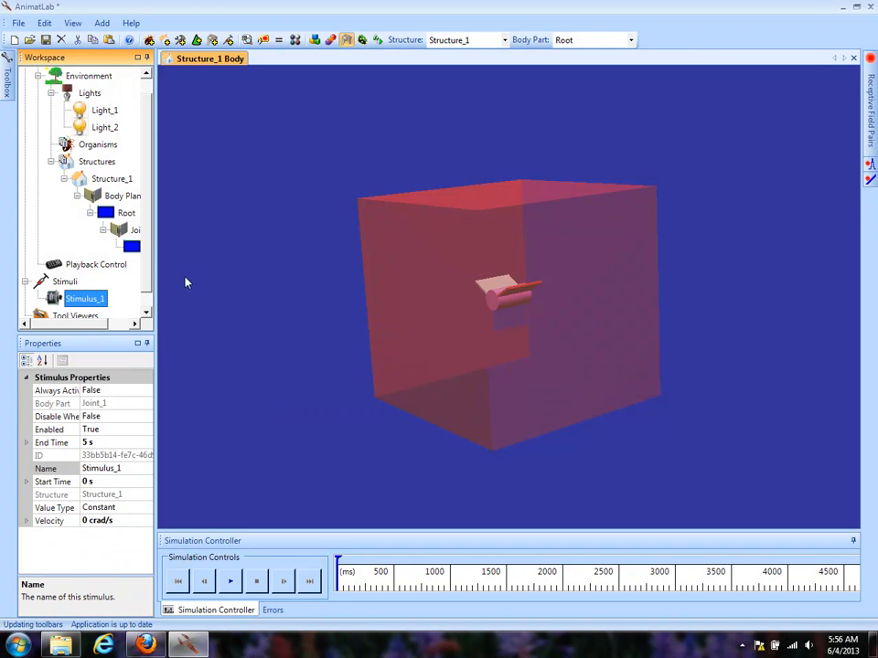
# Set the motor stimulus to end at 1 s with a constant velocity of 1 rad/s, and enable Disable When Done.
pyautogui.click(112, 442)
pyautogui.write('1')
pyautogui.click(114, 520)
pyautogui.write('1')
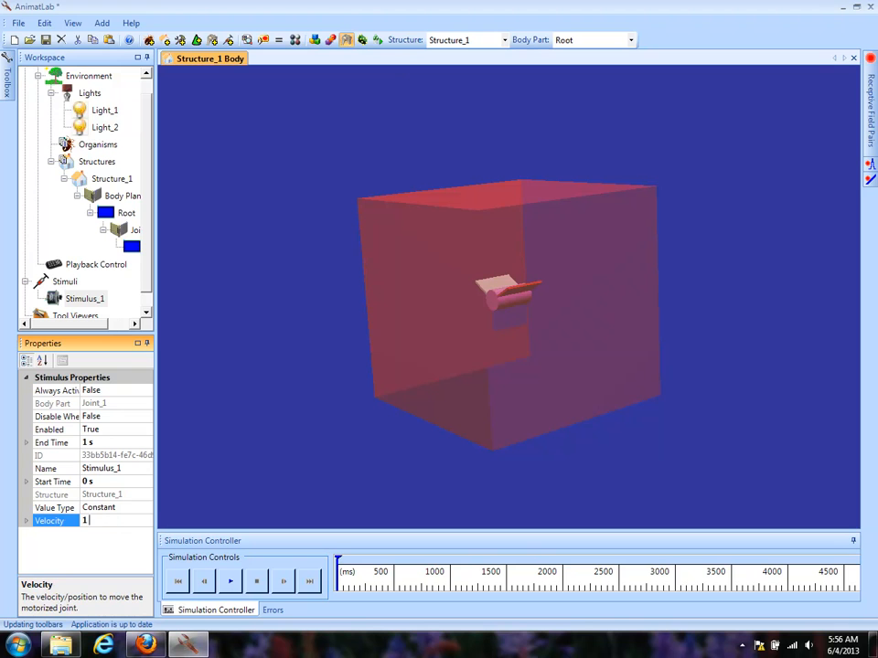
pyautogui.click(51, 507)
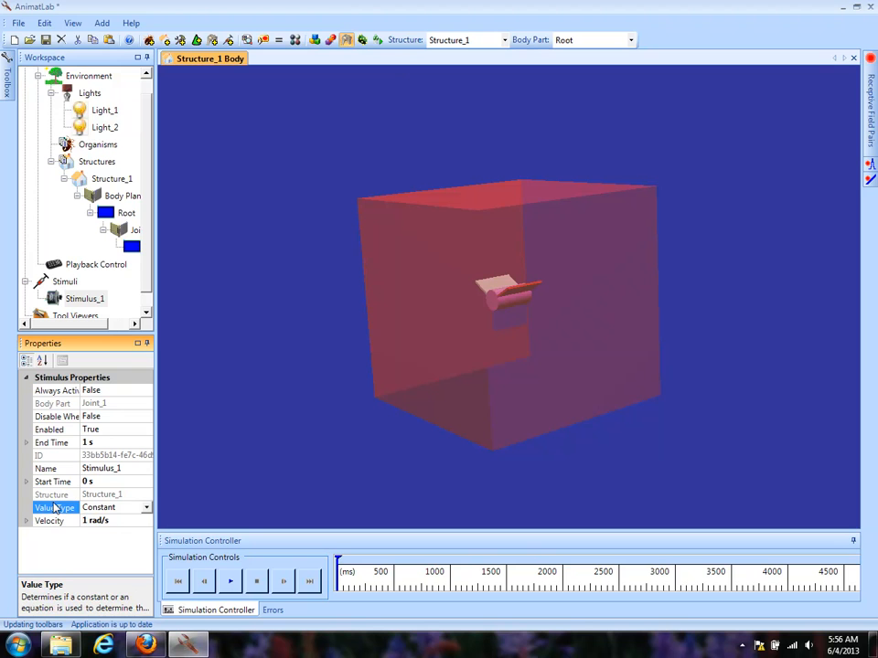
pyautogui.click(53, 417)
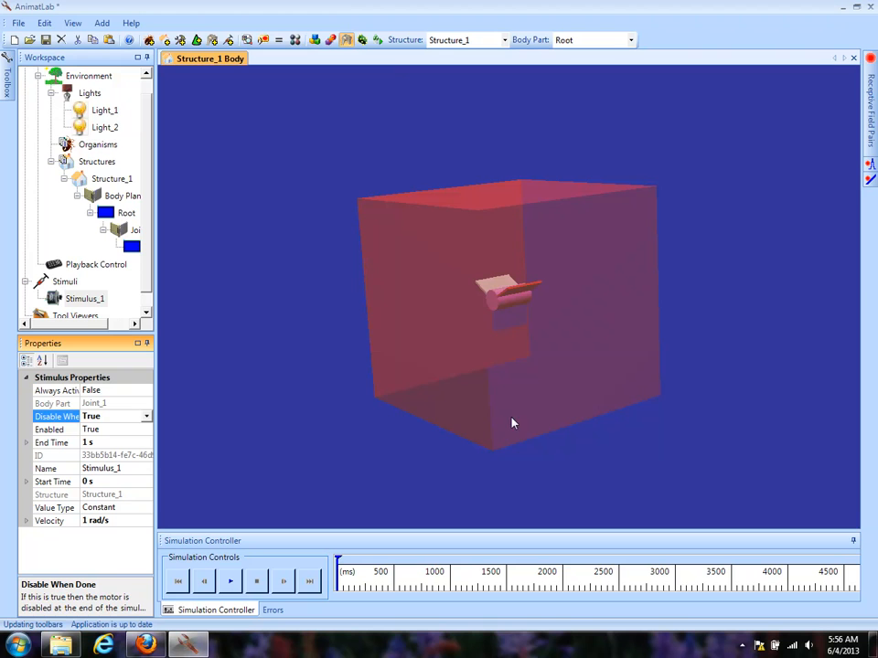
# Disable friction in the hinge joint's part properties.
pyautogui.moveTo(610, 465); pyautogui.dragTo(609, 231, button='right')
pyautogui.moveTo(550, 442); pyautogui.dragTo(544, 296, button='right')
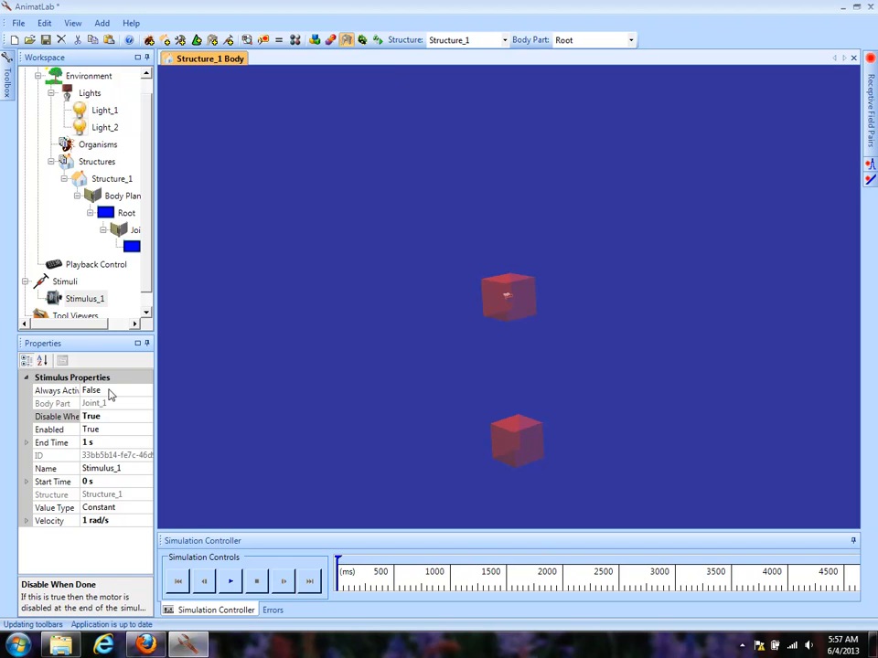
pyautogui.click(140, 231)
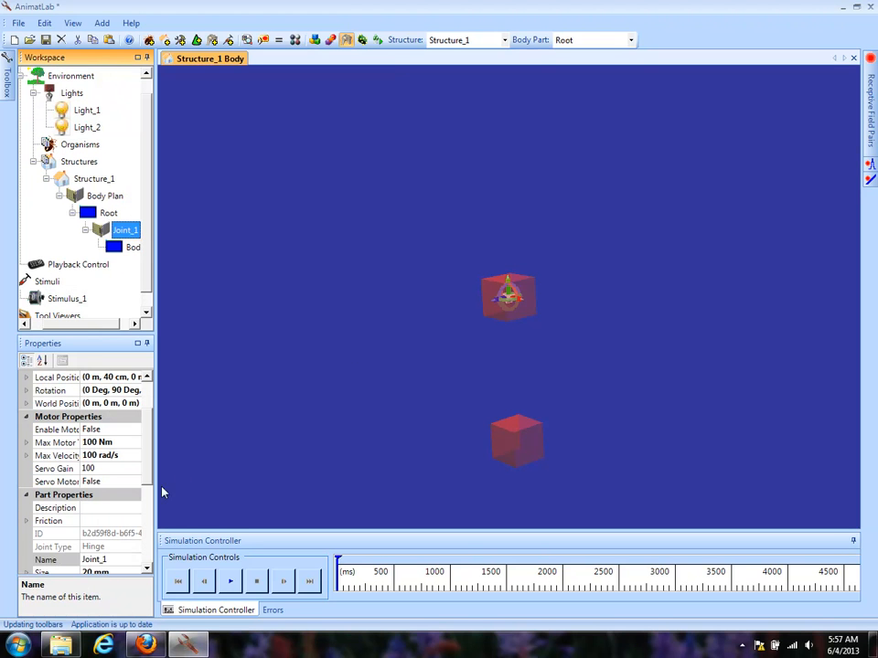
pyautogui.click(71, 527)
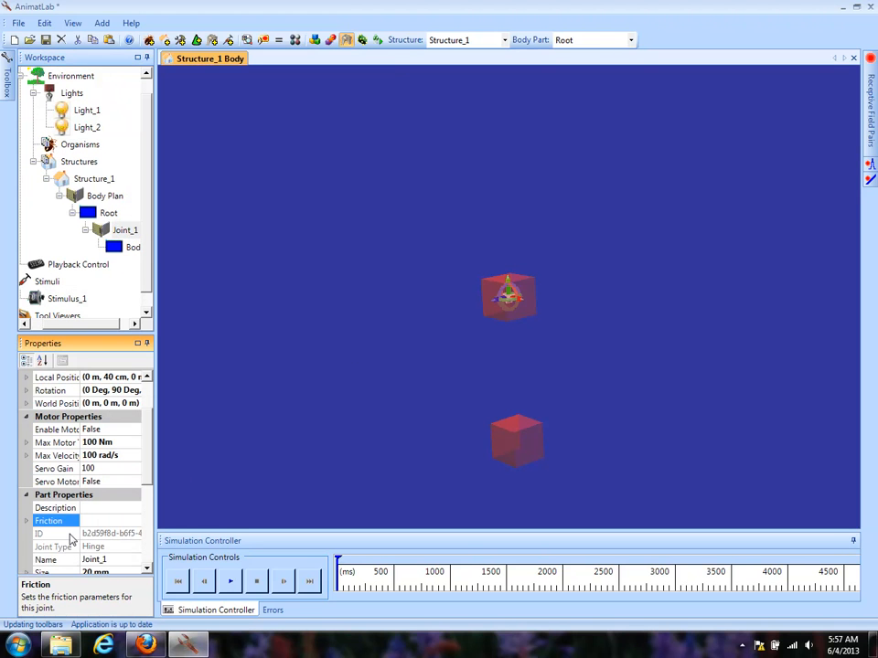
pyautogui.click(25, 520)
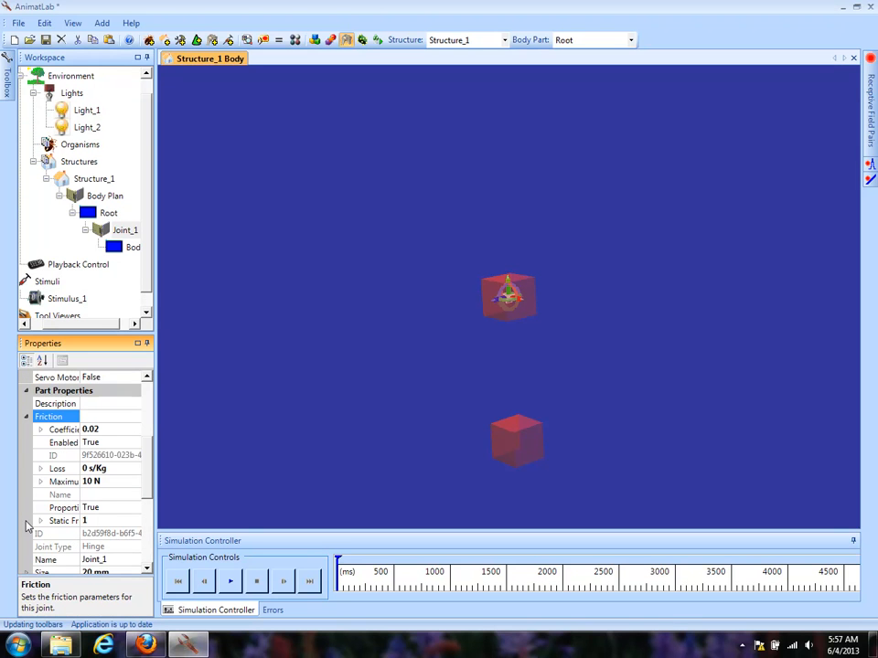
pyautogui.click(57, 428)
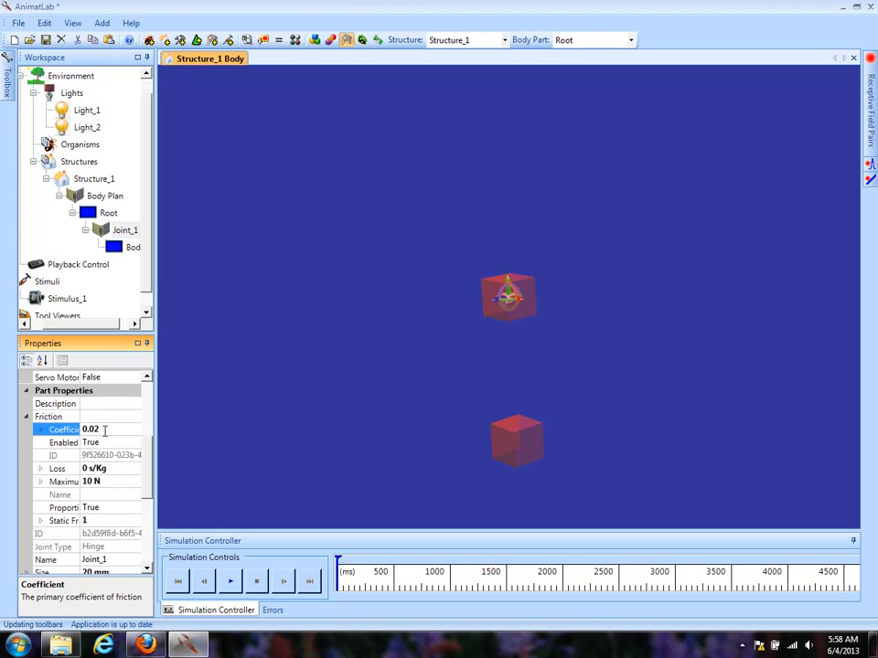
pyautogui.doubleClick(106, 431)
pyautogui.write('0')
pyautogui.doubleClick(64, 443)
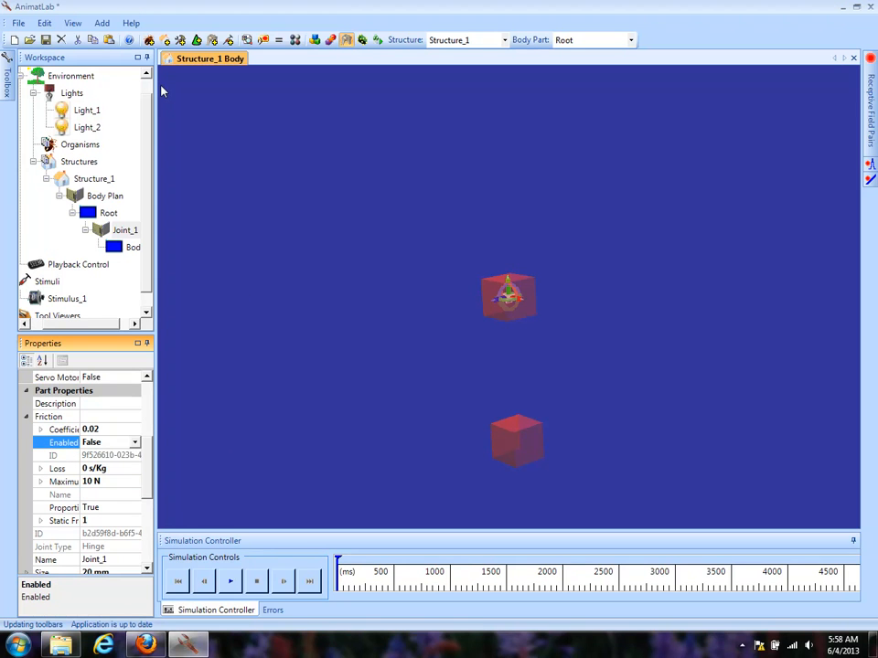
# Add a line chart data tool to the project.
pyautogui.click(180, 41)
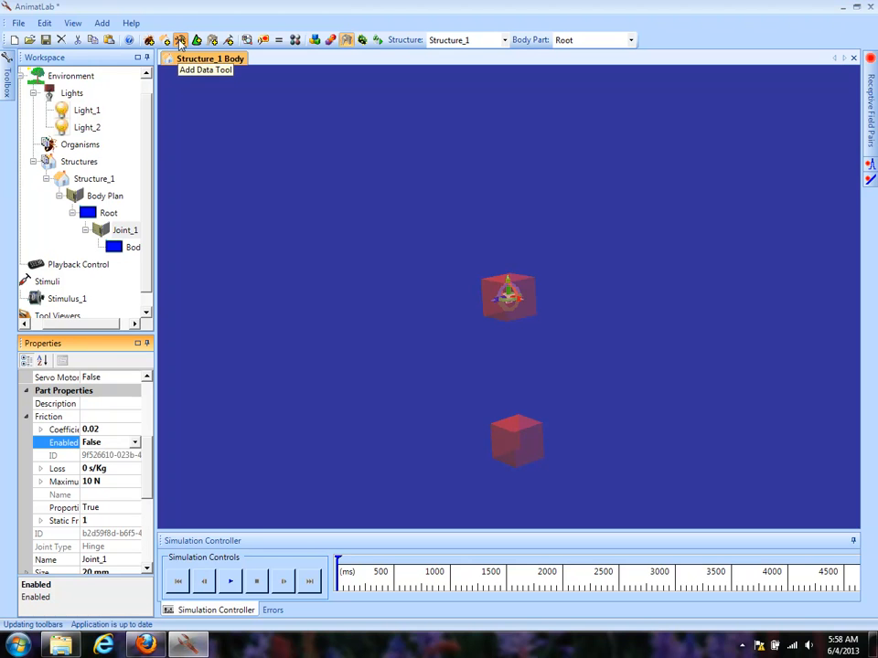
pyautogui.click(356, 270)
pyautogui.click(418, 397)
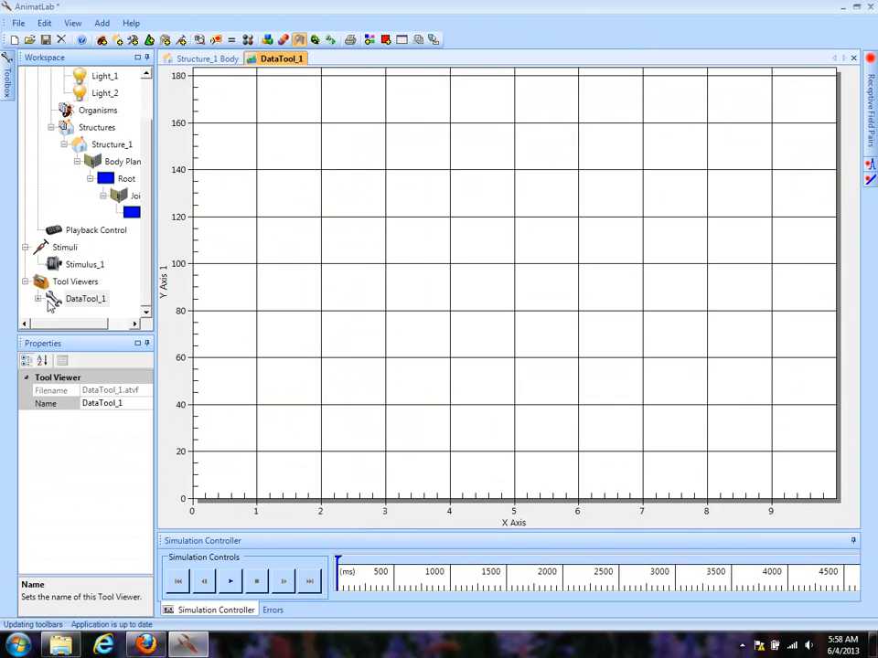
# Add the hinge joint's rotation as a data column on Y Axis 1 of the line chart.
pyautogui.doubleClick(38, 303)
pyautogui.scroll(-1, 151, 291)
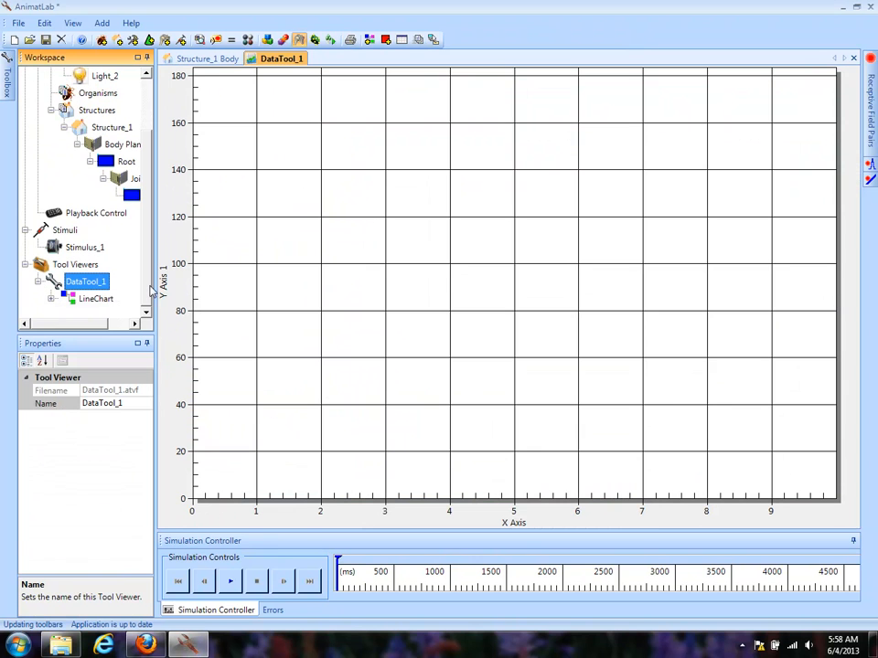
pyautogui.click(52, 299)
pyautogui.scroll(-1, 115, 300)
pyautogui.click(105, 299)
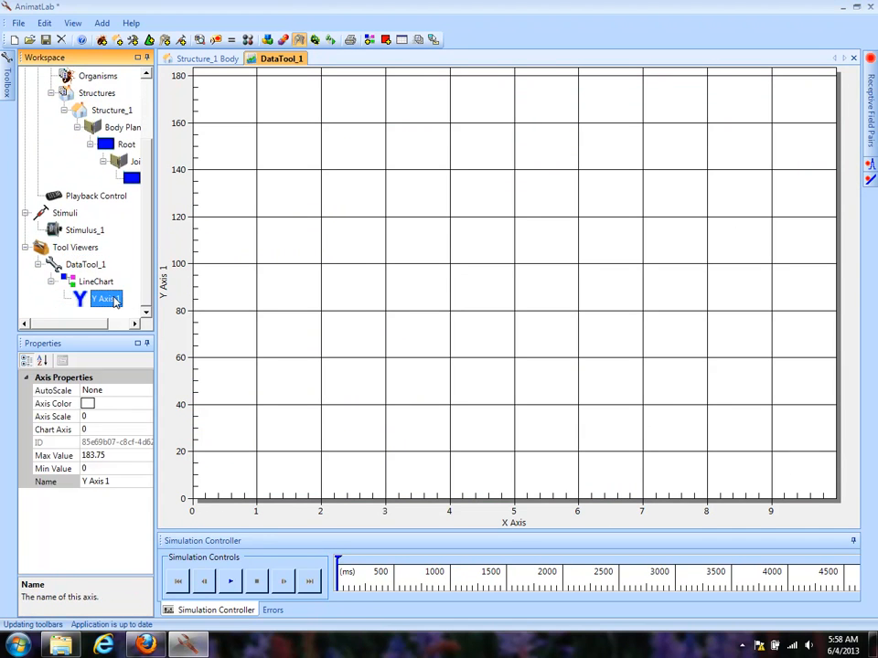
pyautogui.scroll(3, 113, 261)
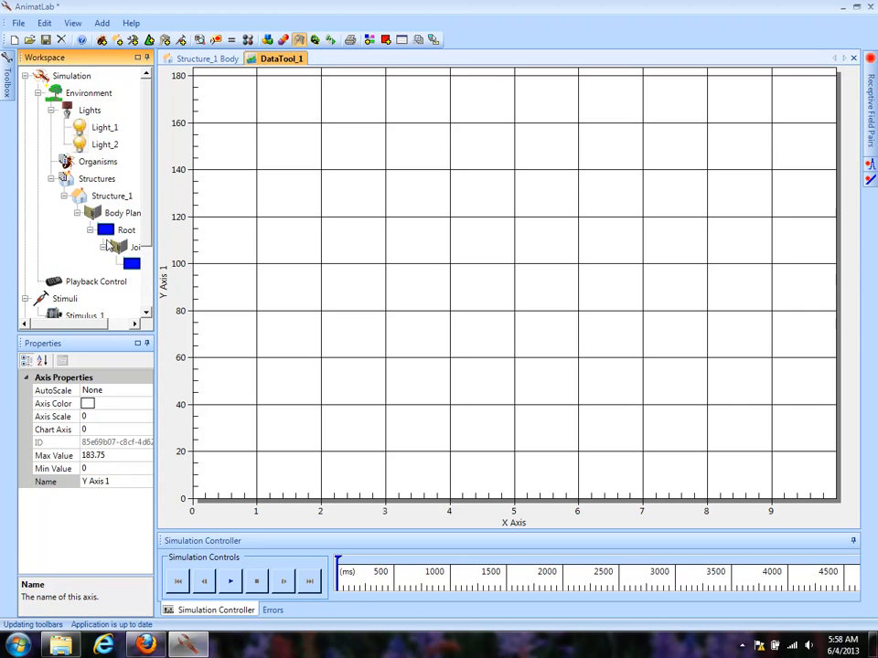
pyautogui.click(121, 249)
pyautogui.rightClick(125, 257)
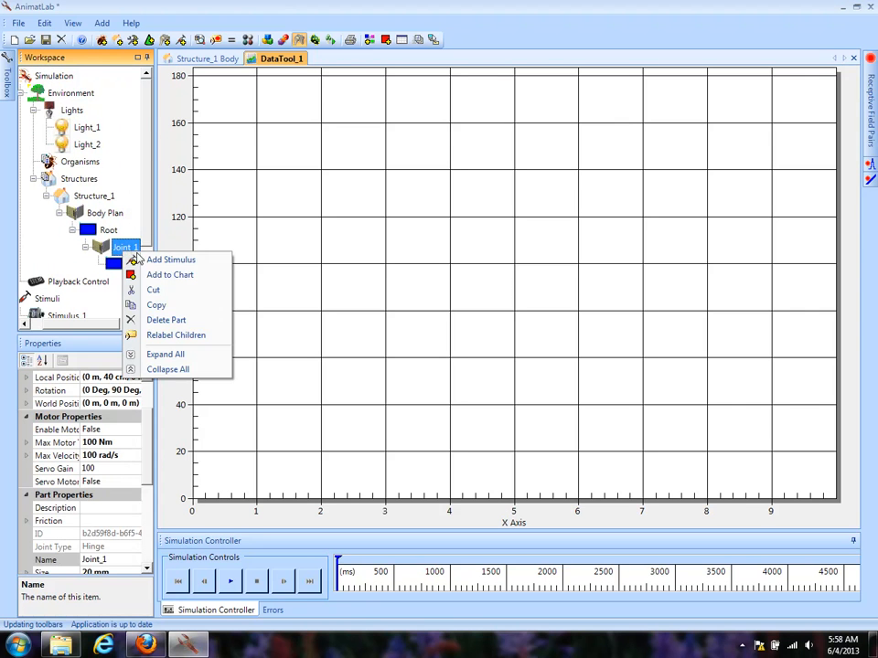
pyautogui.click(146, 274)
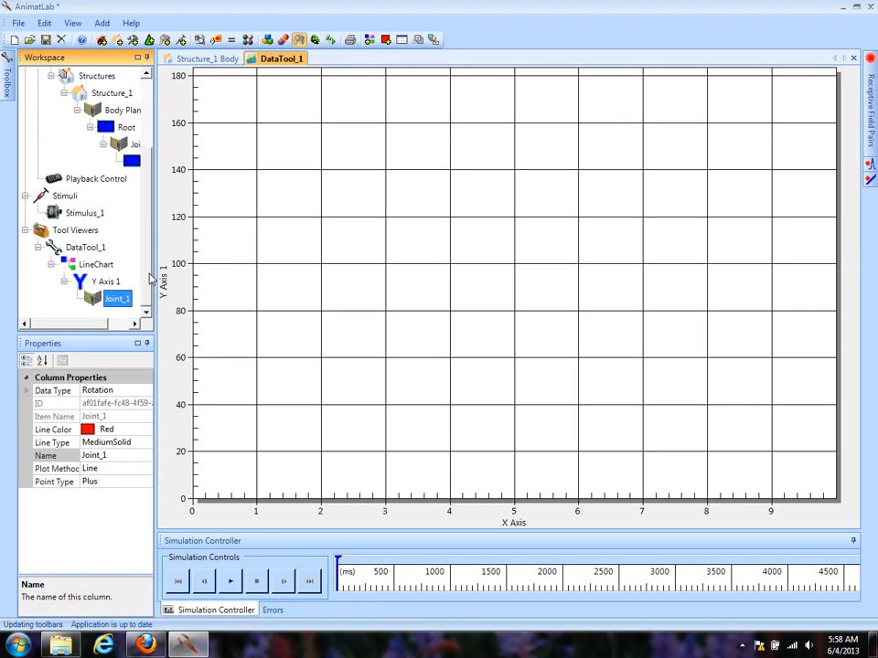
pyautogui.click(115, 454)
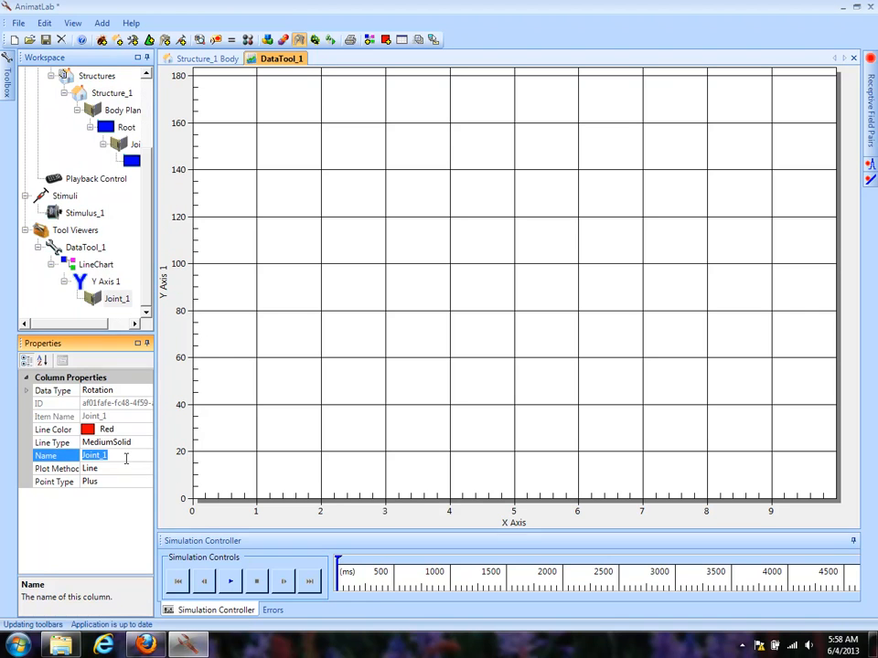
# Place the chart side by side with the structure's body view and narrow the workspace and properties area.
pyautogui.click(209, 59)
pyautogui.moveTo(363, 333); pyautogui.dragTo(597, 326)
pyautogui.moveTo(279, 59); pyautogui.dragTo(537, 292)
pyautogui.click(358, 362)
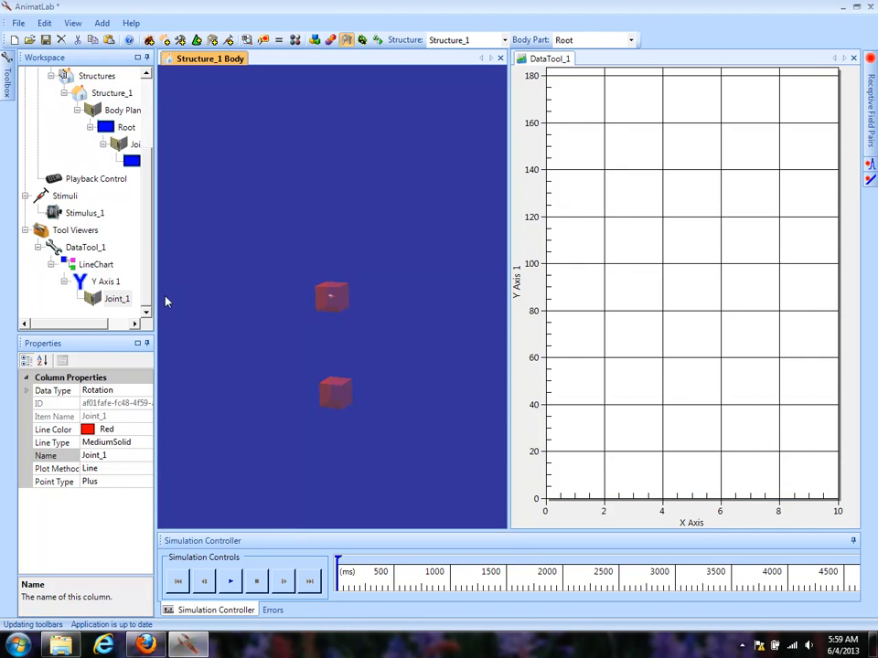
pyautogui.moveTo(156, 287); pyautogui.dragTo(137, 283)
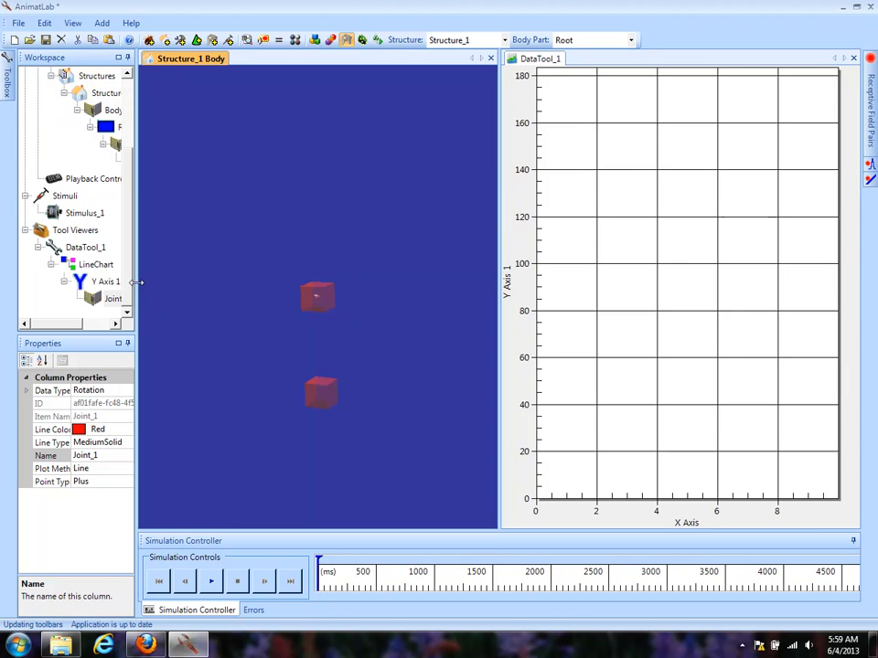
# Run the simulation with joint friction disabled, and stop it once the chart has plotted.
pyautogui.click(211, 582)
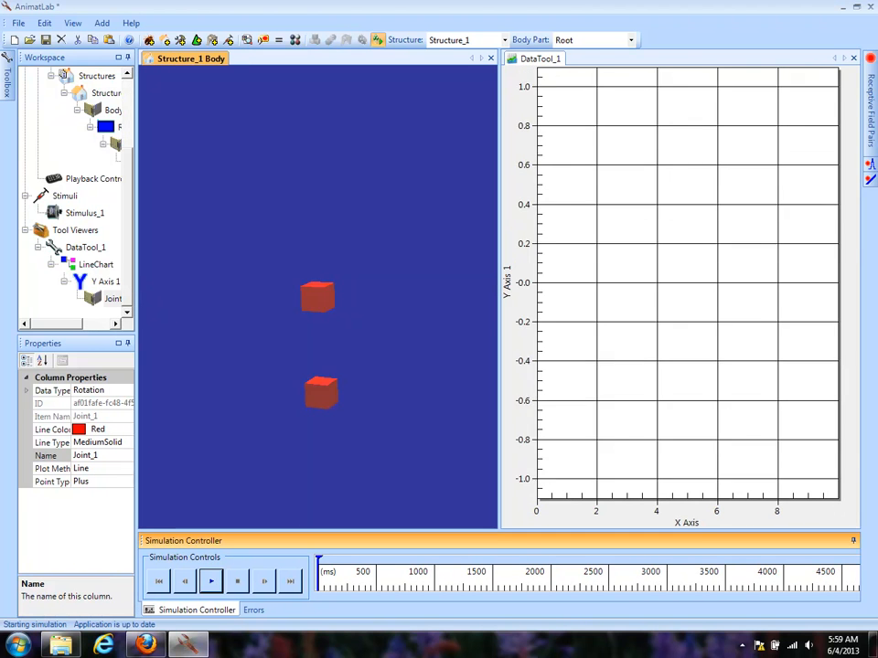
pyautogui.click(236, 582)
# Set the simulation's playback control mode to MatchPhysicsStep, and rerun the frictionless simulation until the chart plots.
pyautogui.scroll(5, 126, 111)
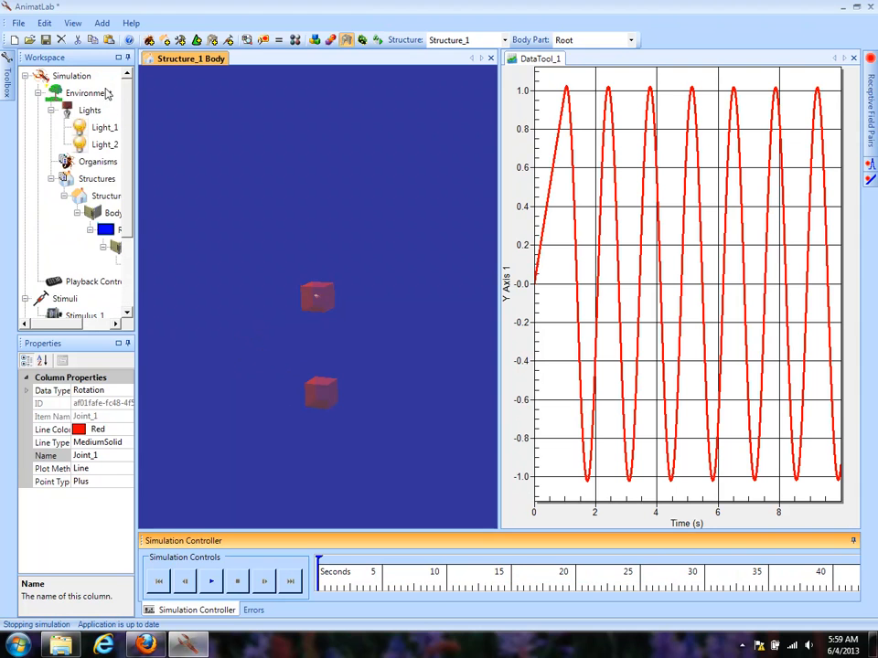
pyautogui.click(60, 73)
pyautogui.click(96, 429)
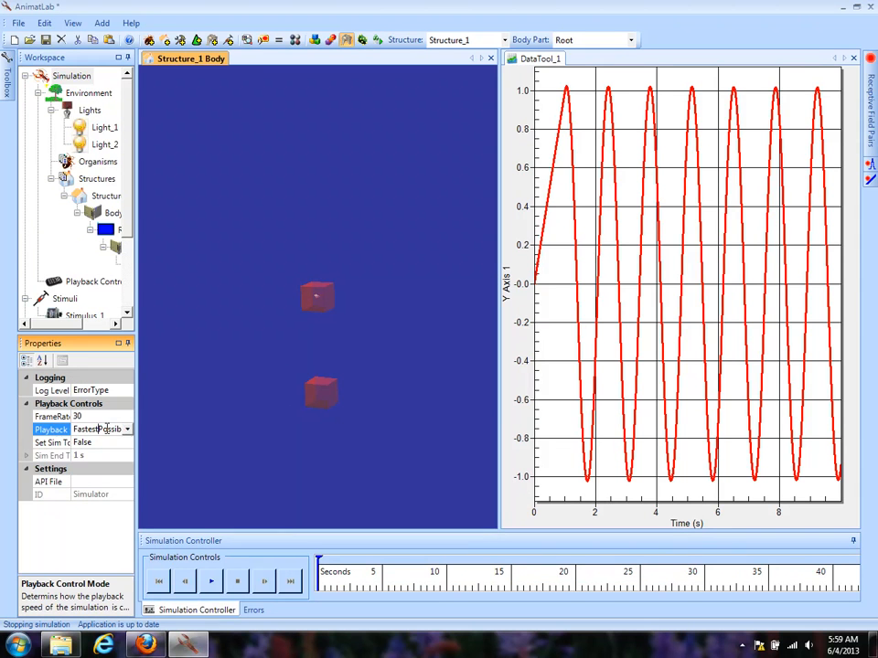
pyautogui.click(127, 428)
pyautogui.click(101, 456)
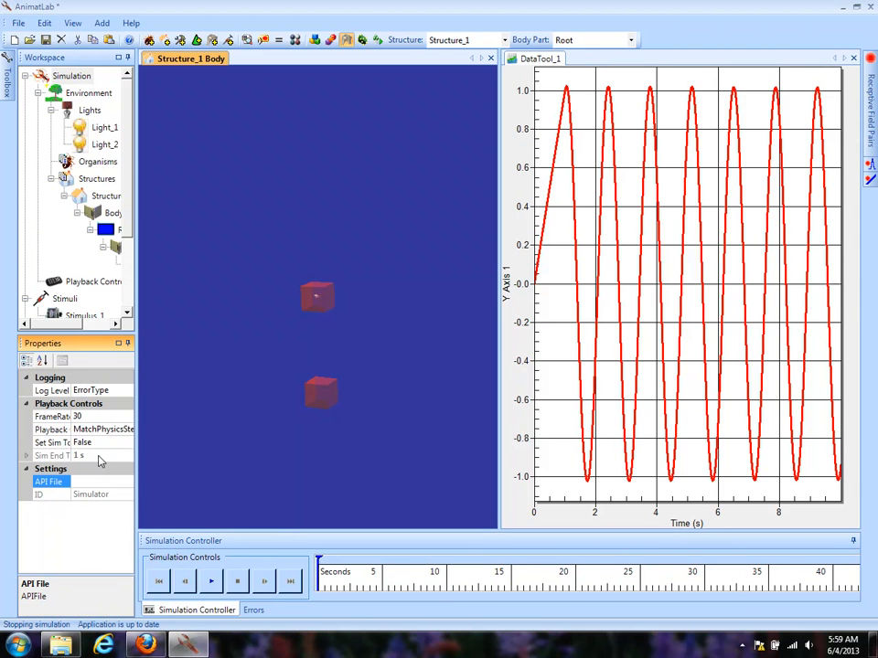
pyautogui.click(210, 581)
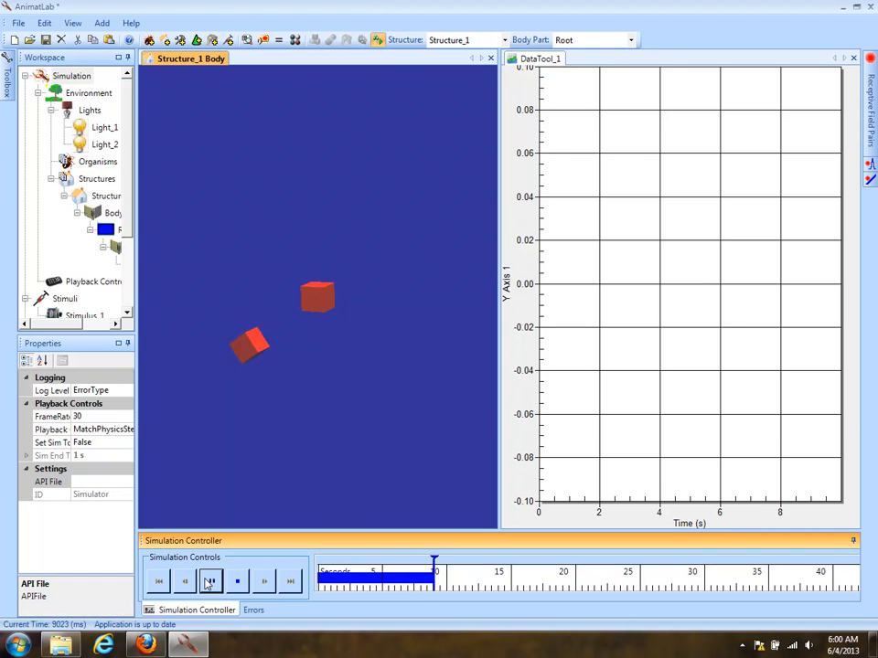
pyautogui.click(235, 583)
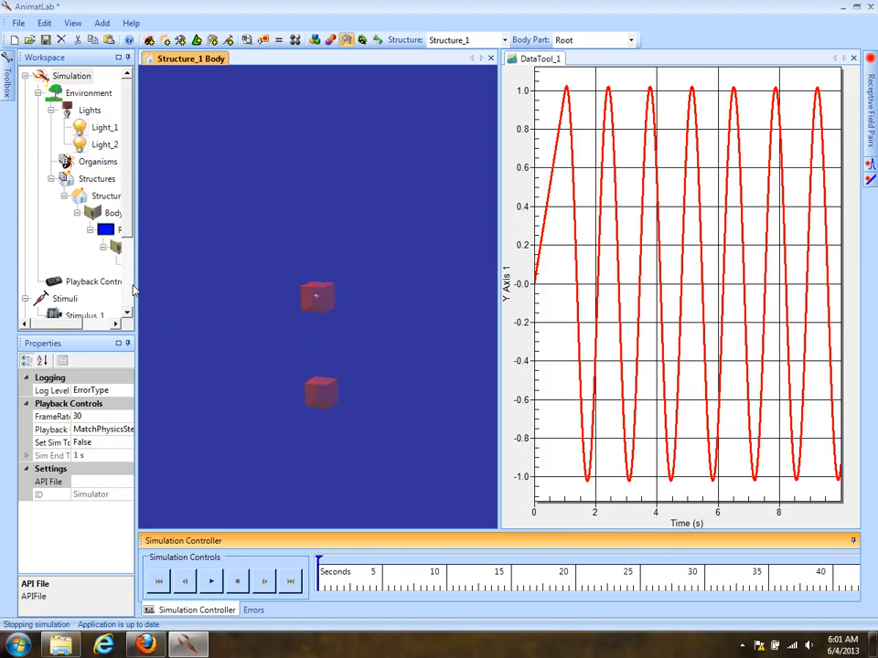
# Enable friction on the hinge joint, and run the simulation for about 10 s to plot the joint's rotation.
pyautogui.click(117, 247)
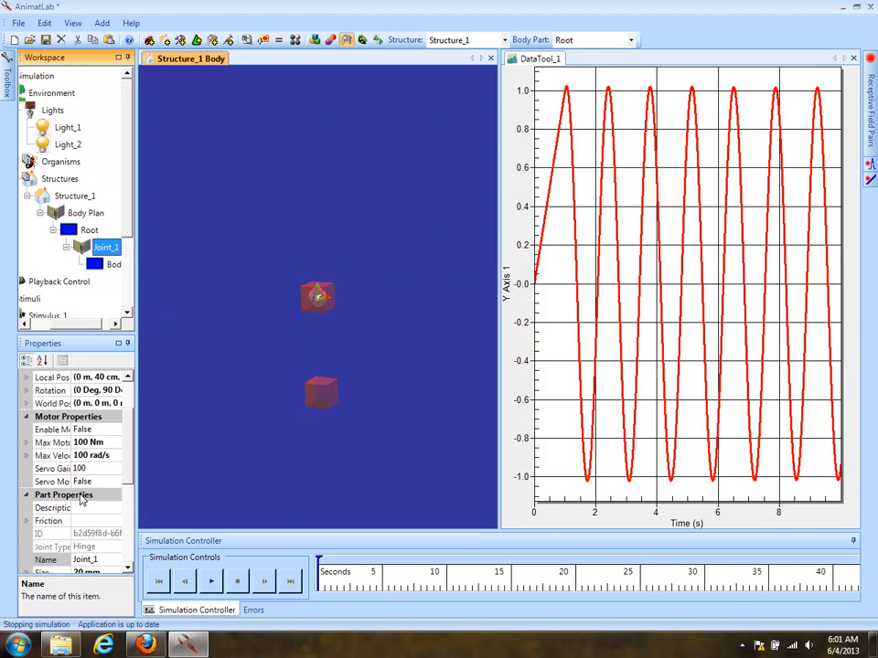
pyautogui.click(26, 521)
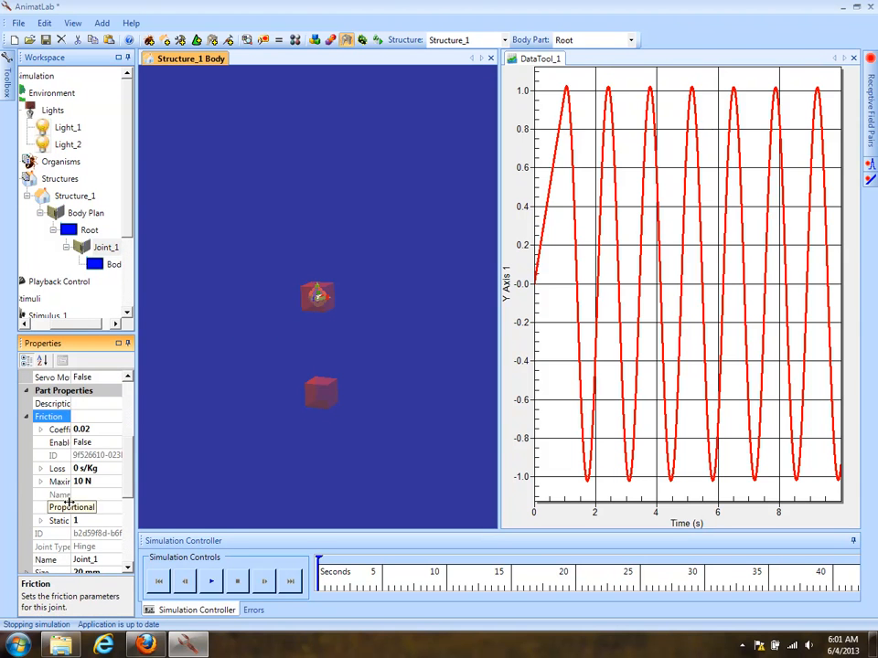
pyautogui.doubleClick(61, 445)
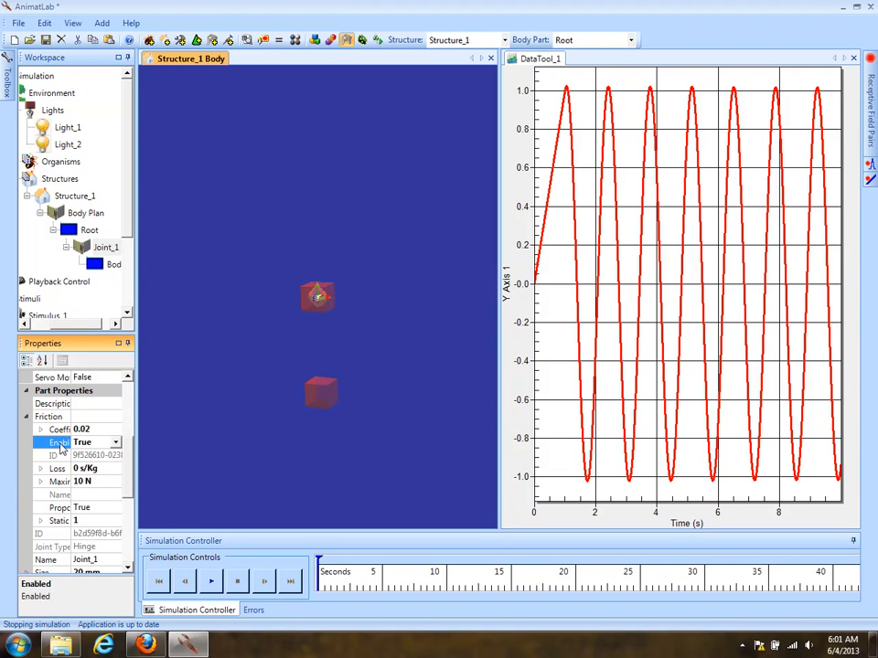
pyautogui.click(210, 582)
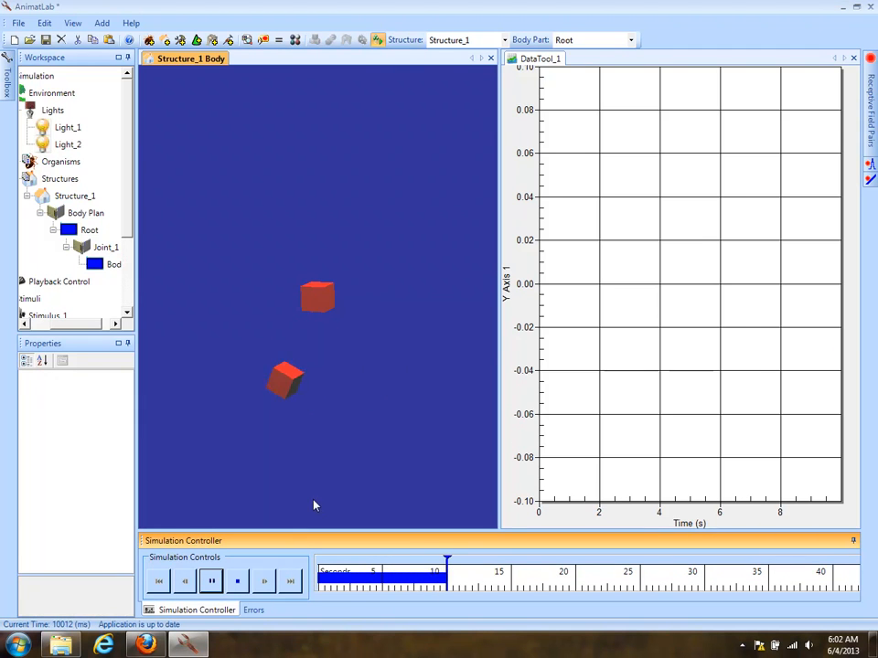
pyautogui.click(237, 582)
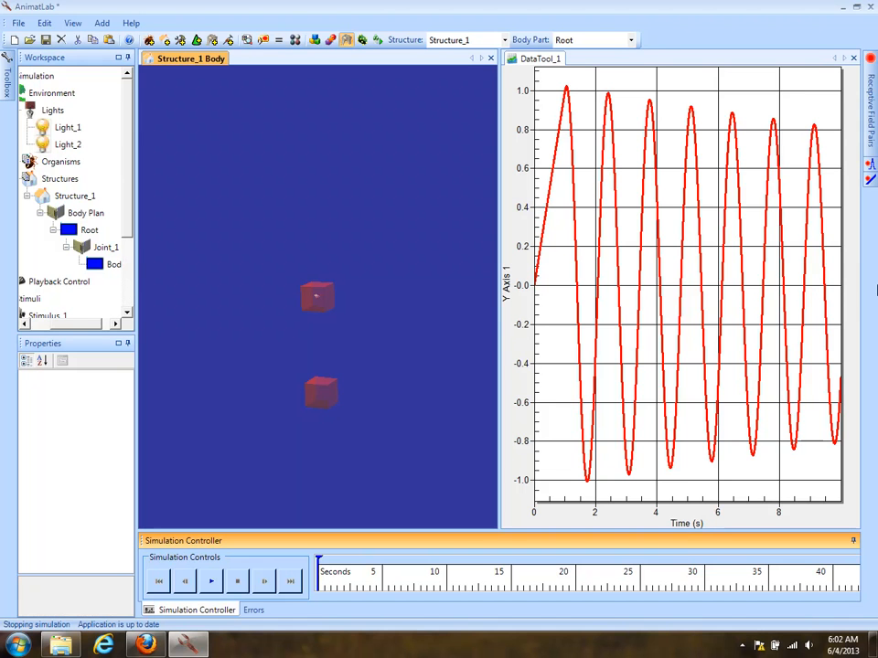
# Set the line chart's end time to 30 s, and run the simulation until the rotation is plotted over the full range.
pyautogui.click(36, 324)
pyautogui.click(66, 316)
pyautogui.click(66, 316)
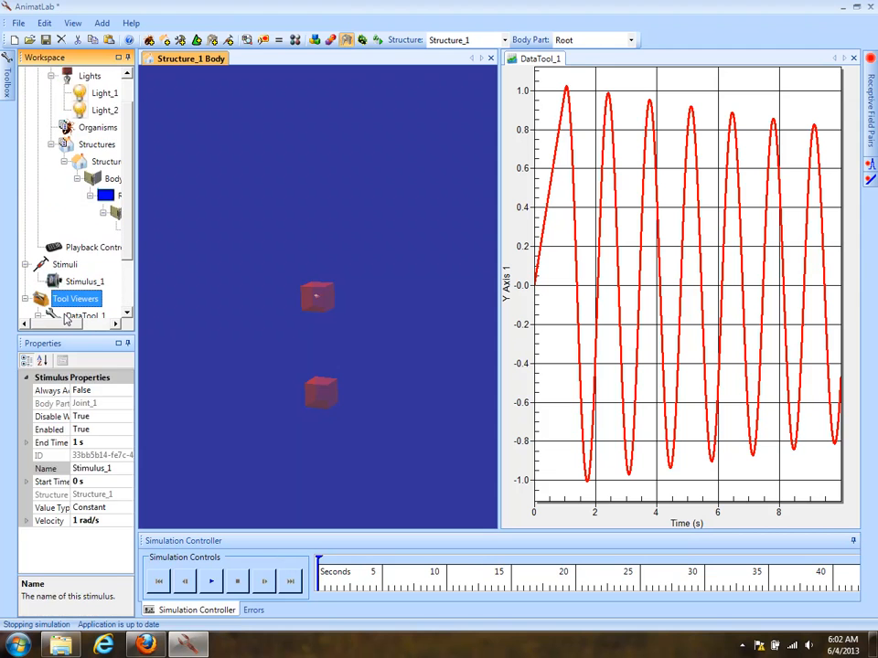
pyautogui.click(67, 317)
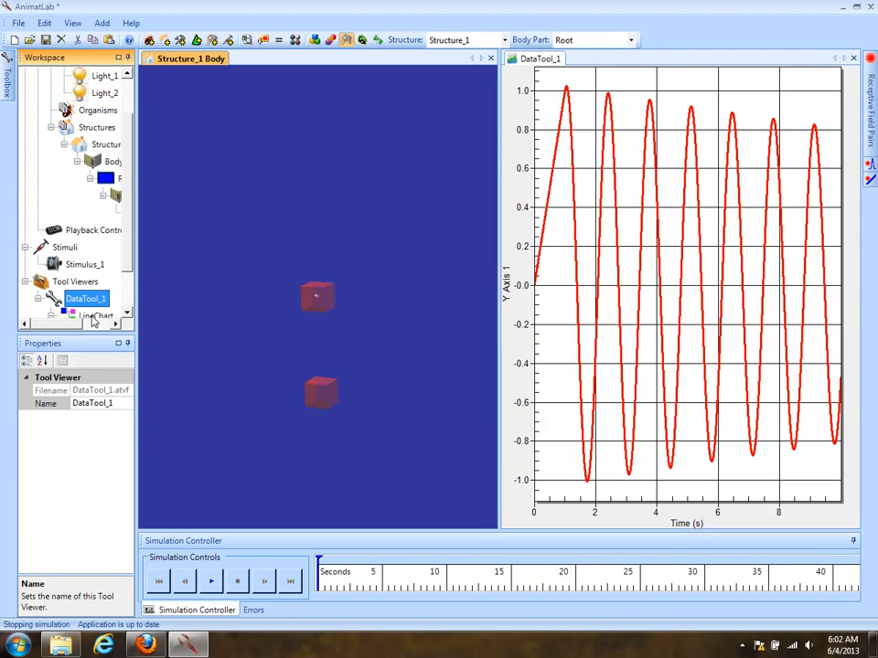
pyautogui.click(68, 317)
pyautogui.click(87, 417)
pyautogui.write('30')
pyautogui.press('Return')
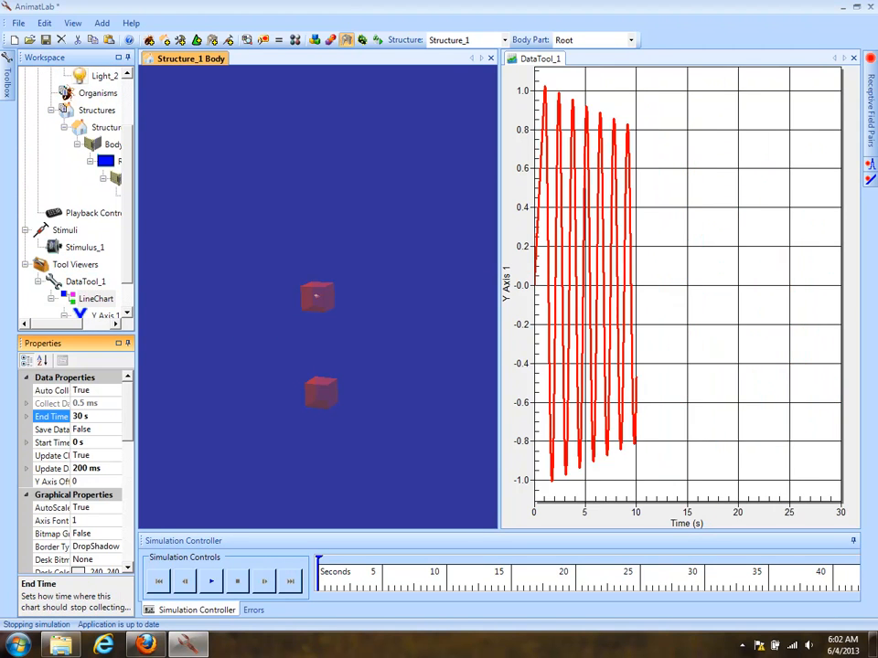
pyautogui.click(212, 581)
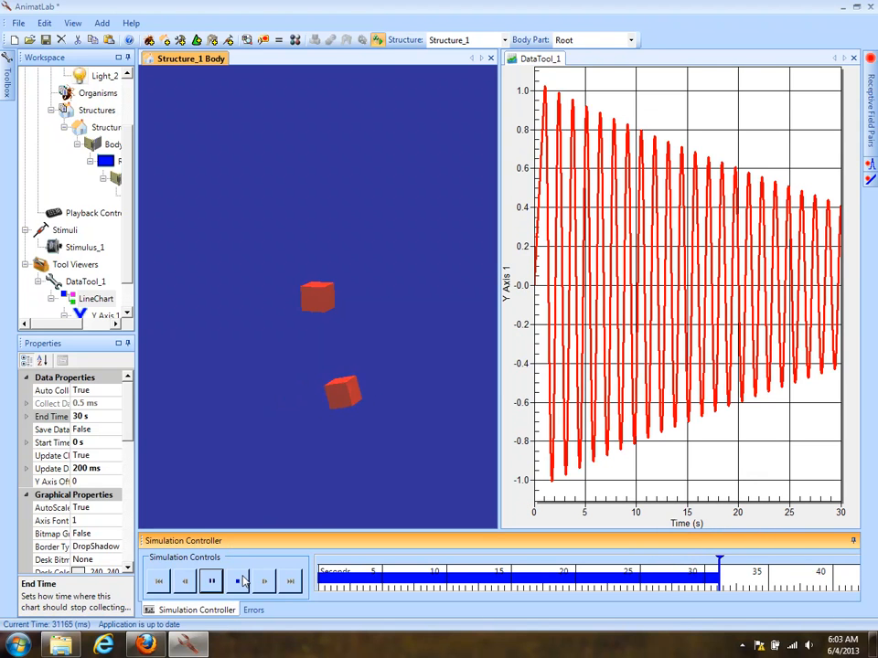
pyautogui.click(240, 581)
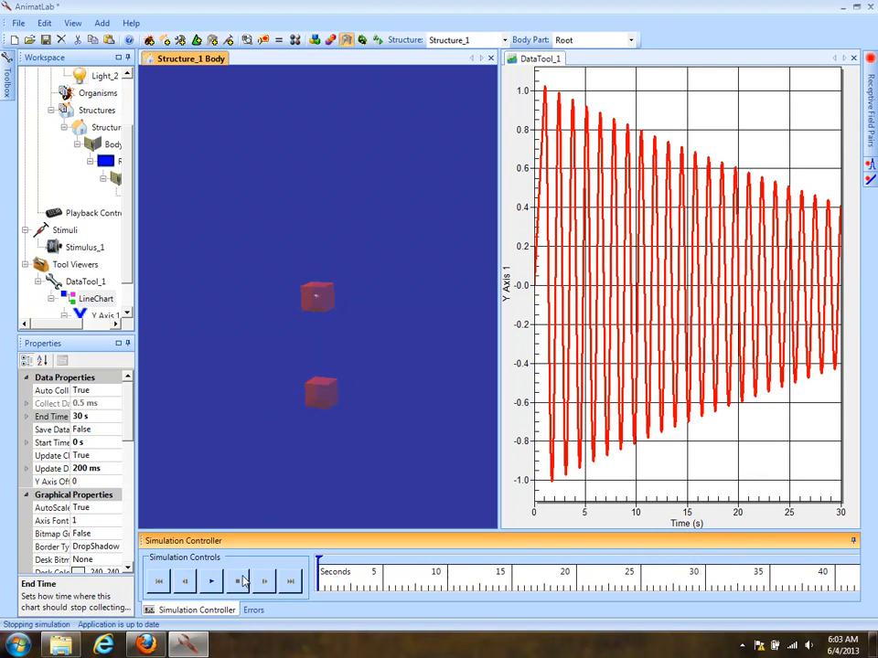
# Set the hinge joint's friction coefficient to 0.05, and rerun the simulation to plot 30 s of joint rotation.
pyautogui.click(116, 179)
pyautogui.moveTo(130, 412); pyautogui.dragTo(130, 449)
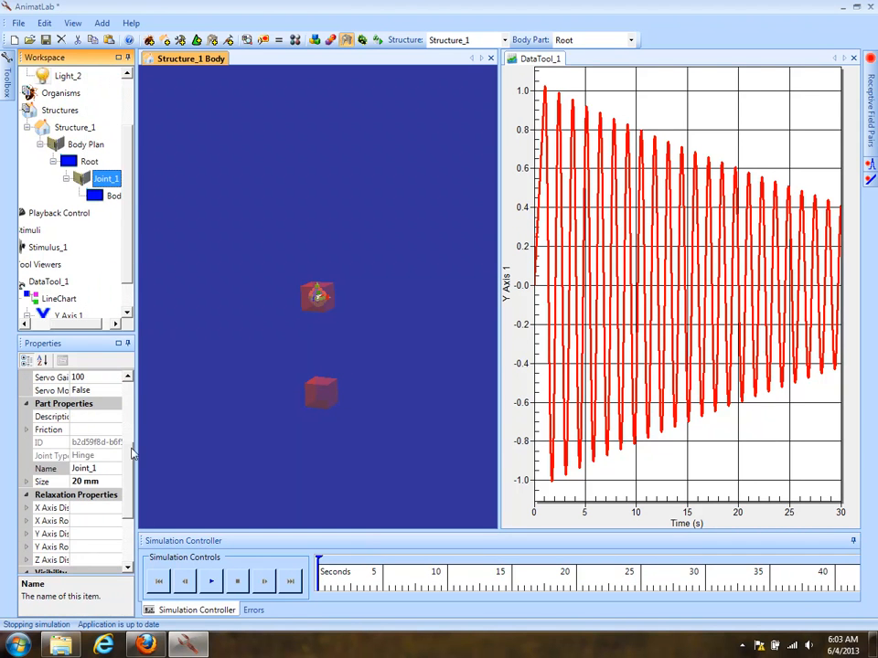
pyautogui.click(26, 429)
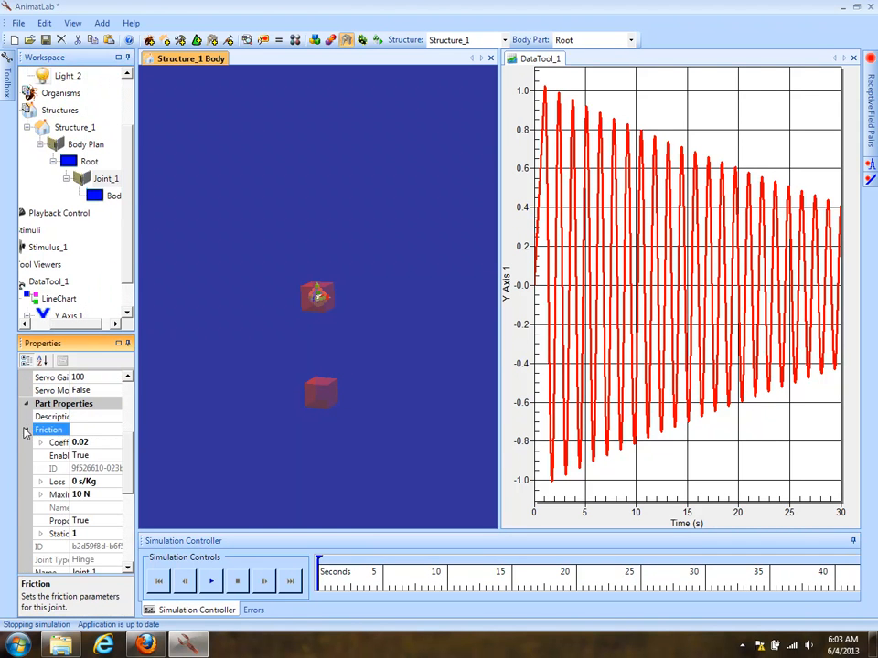
pyautogui.click(103, 440)
pyautogui.write('0.')
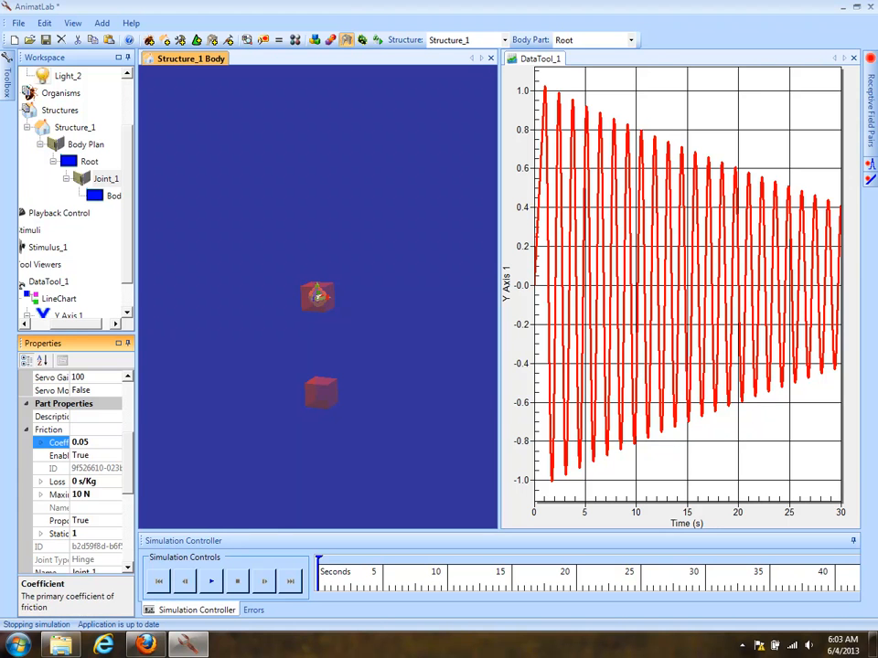
pyautogui.click(56, 454)
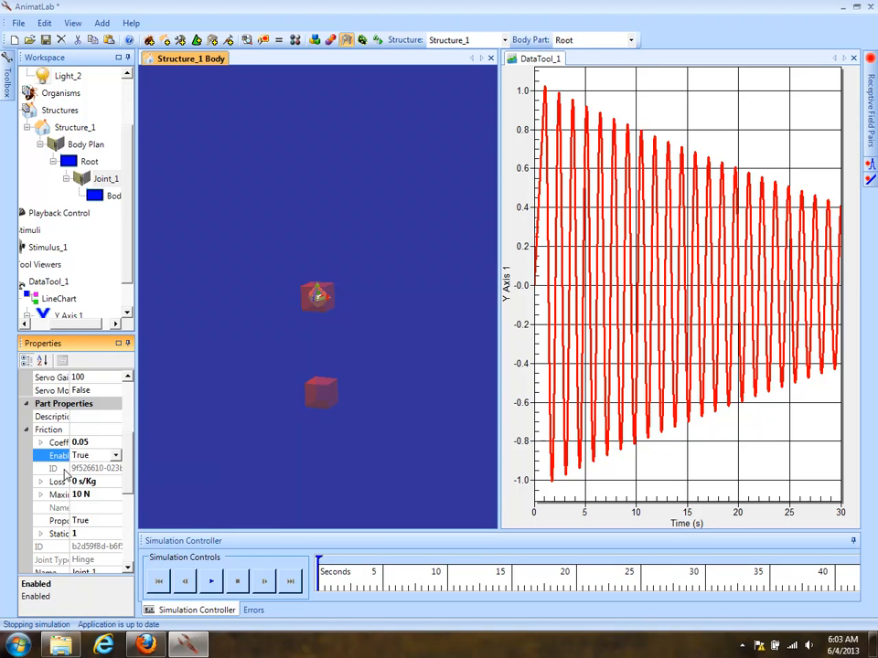
pyautogui.click(211, 583)
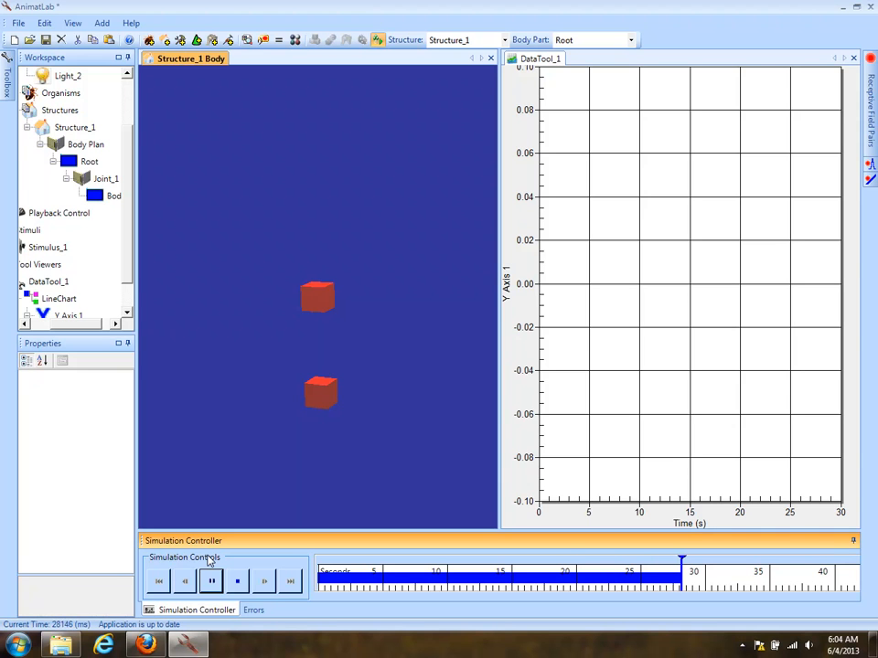
pyautogui.click(238, 583)
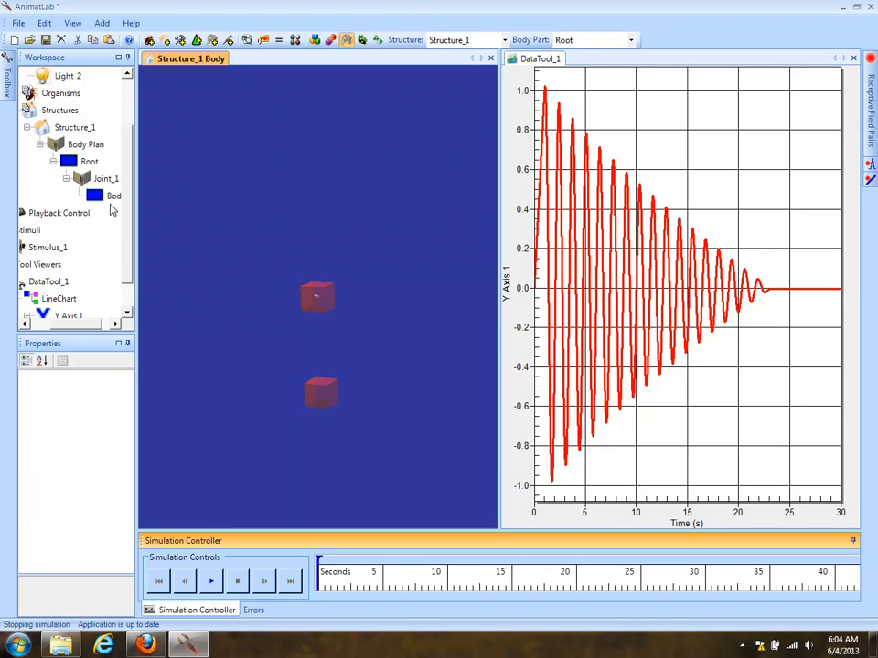
# Raise the hinge joint's friction coefficient to 0.1, and rerun the simulation to plot 30 s of joint rotation.
pyautogui.click(87, 179)
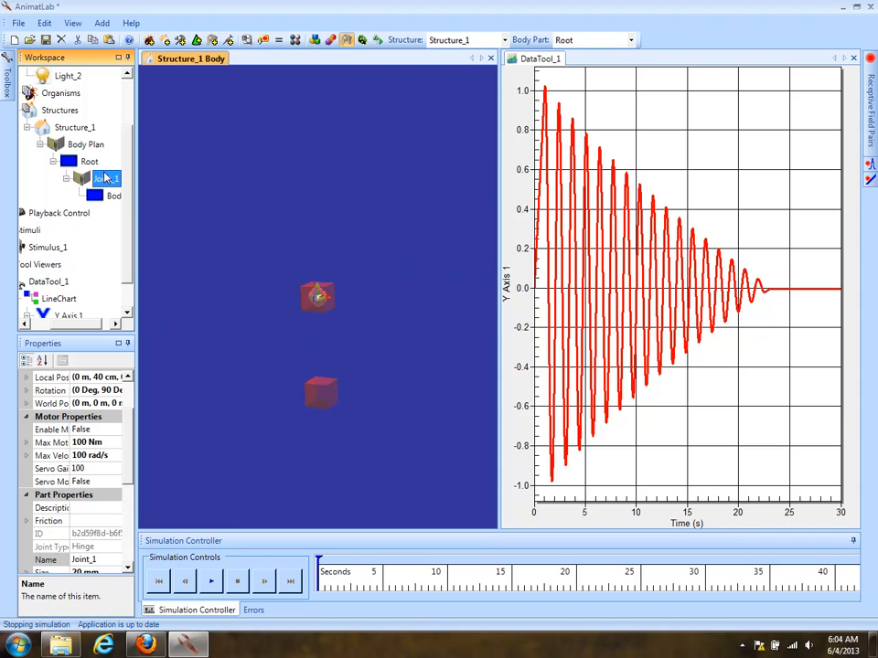
pyautogui.click(25, 520)
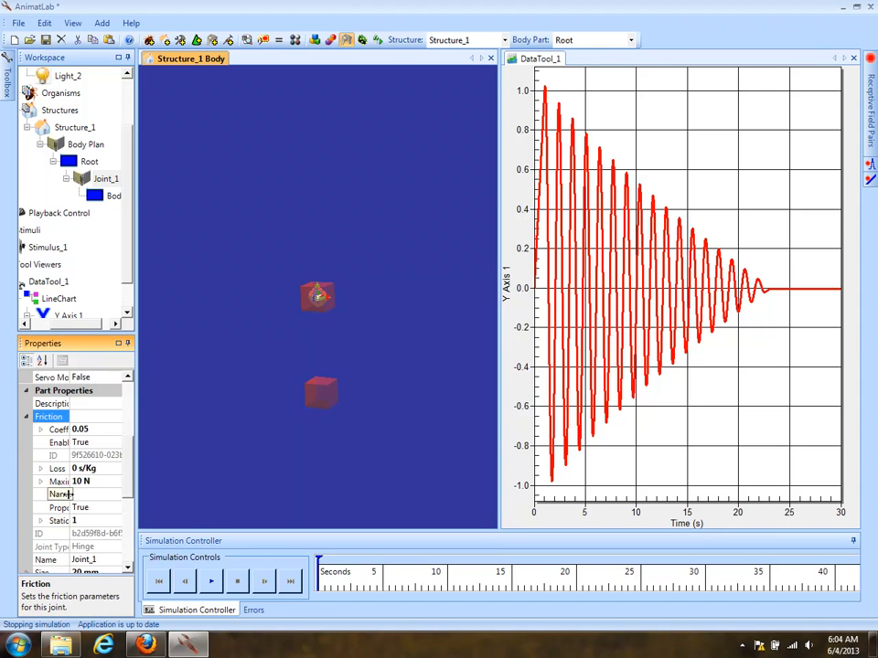
pyautogui.click(99, 430)
pyautogui.write('0.')
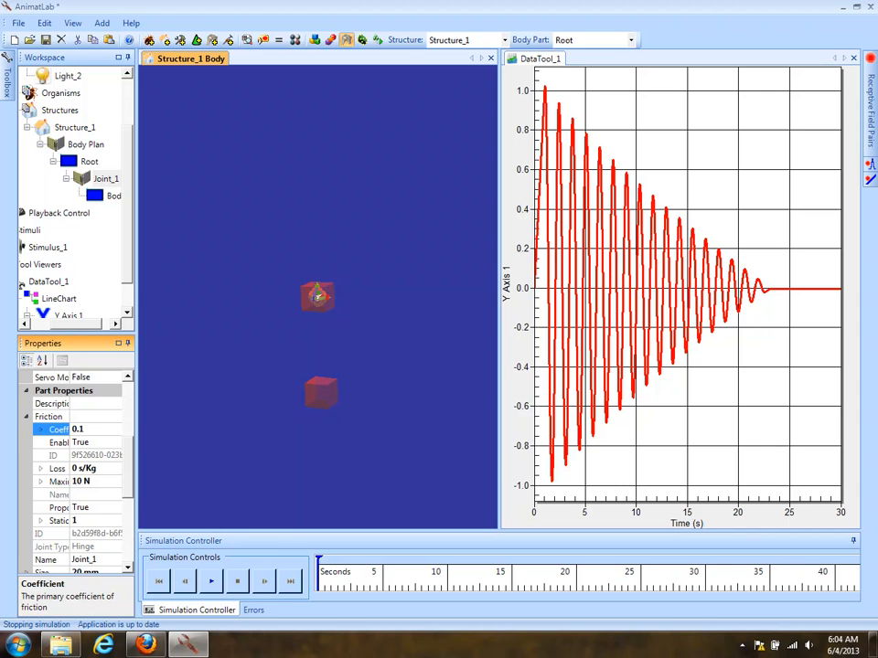
pyautogui.click(211, 580)
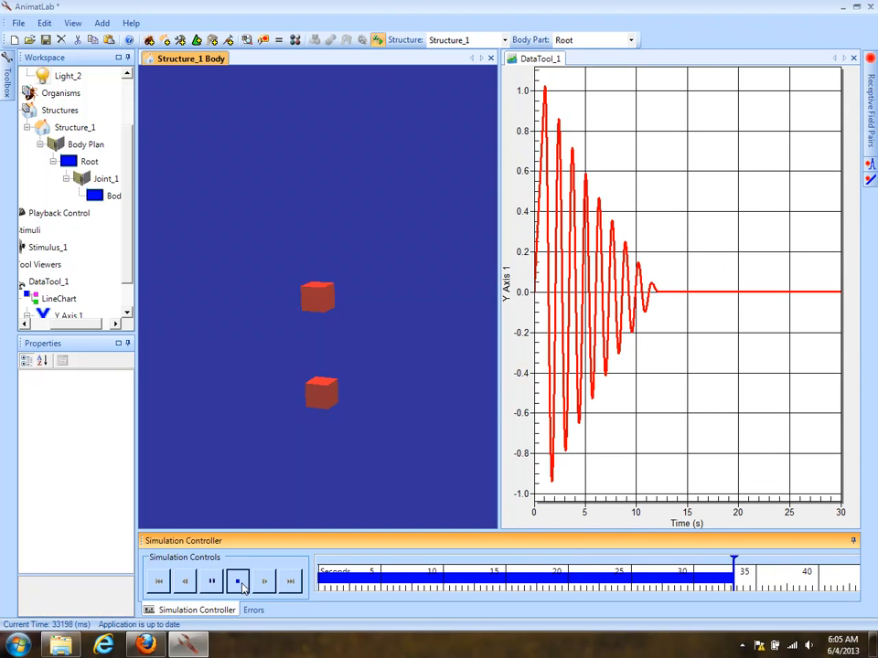
pyautogui.click(236, 581)
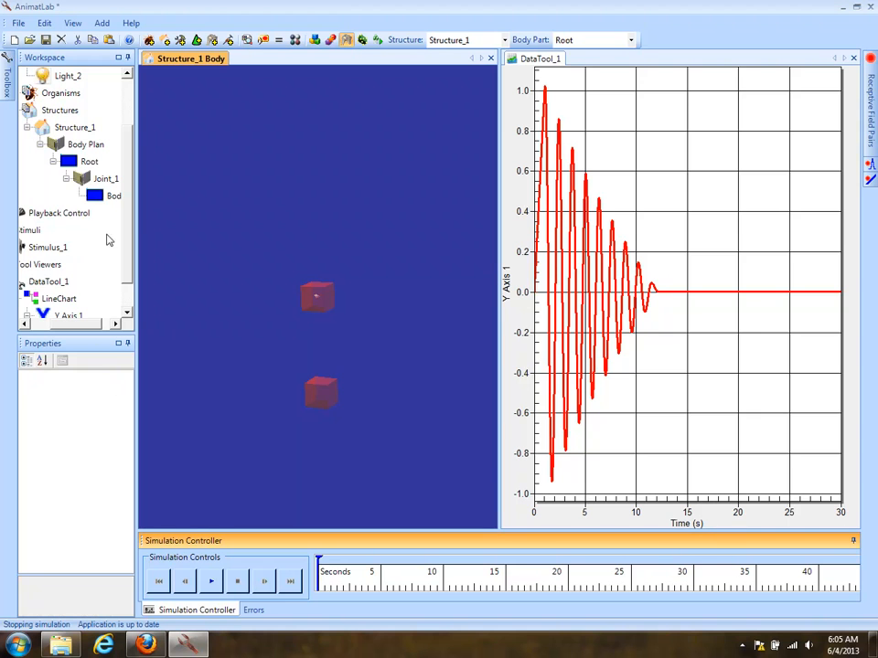
# Examine the hinge joint's friction parameters, including coefficient, loss, maximum force and static scale.
pyautogui.scroll(2, 129, 214)
pyautogui.scroll(-3, 127, 229)
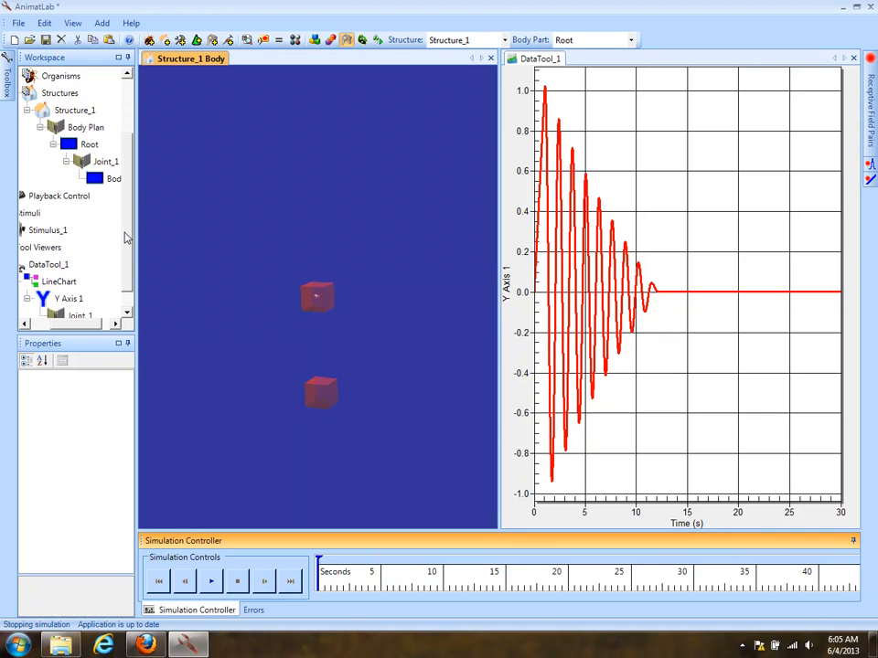
pyautogui.scroll(3, 126, 206)
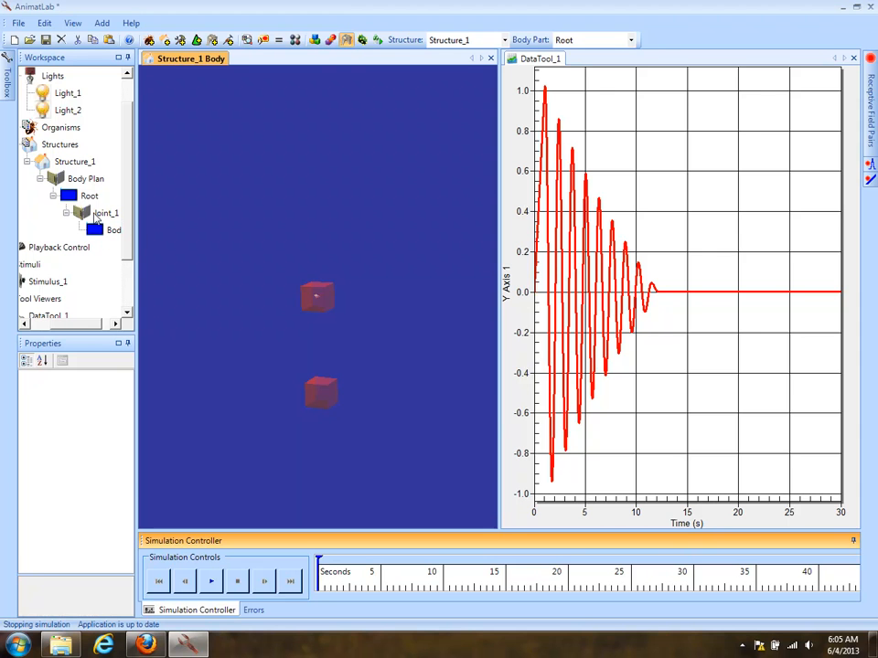
pyautogui.click(101, 213)
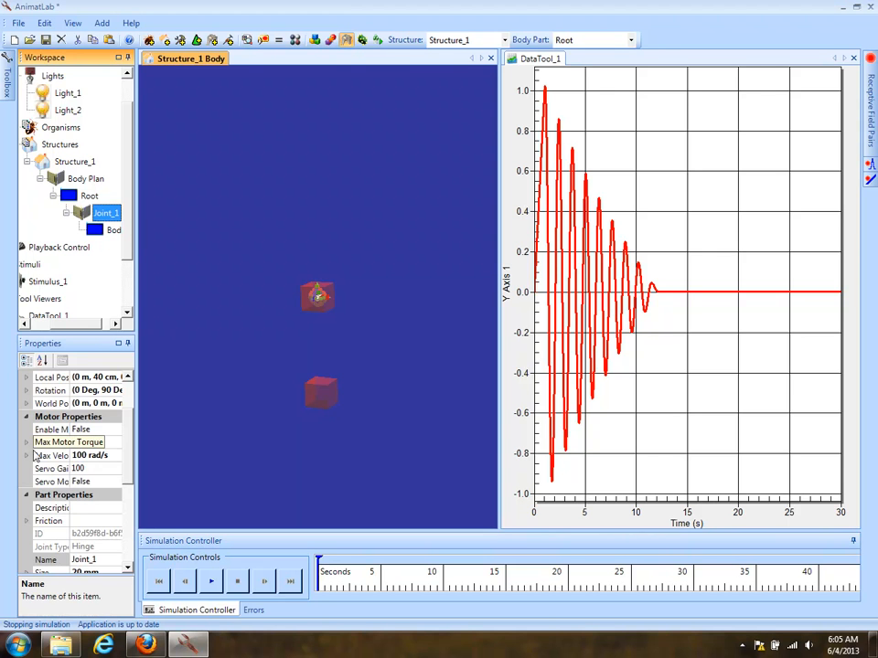
pyautogui.click(27, 521)
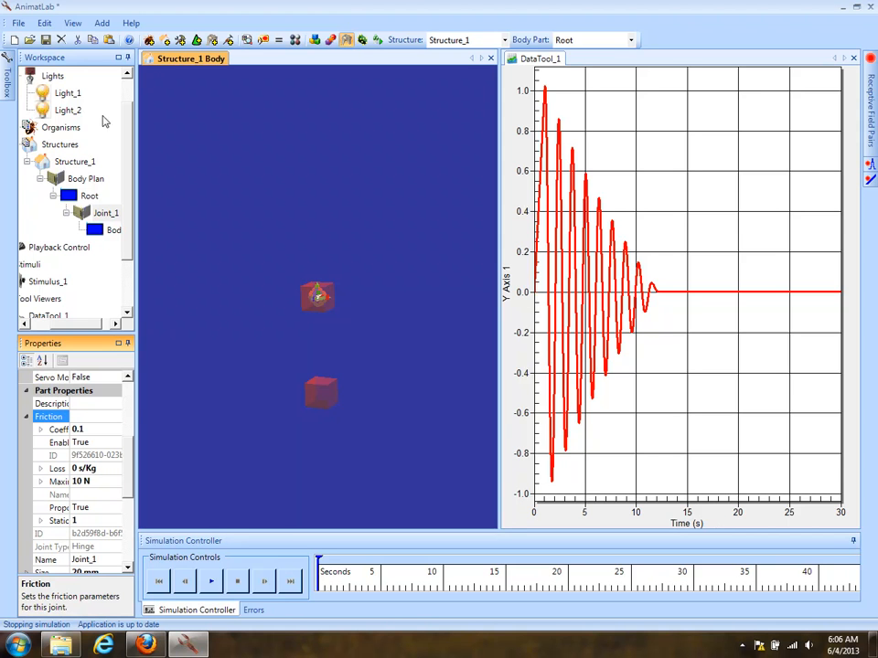
# Add a second structure, and give it a box as root body without default graphics.
pyautogui.click(164, 40)
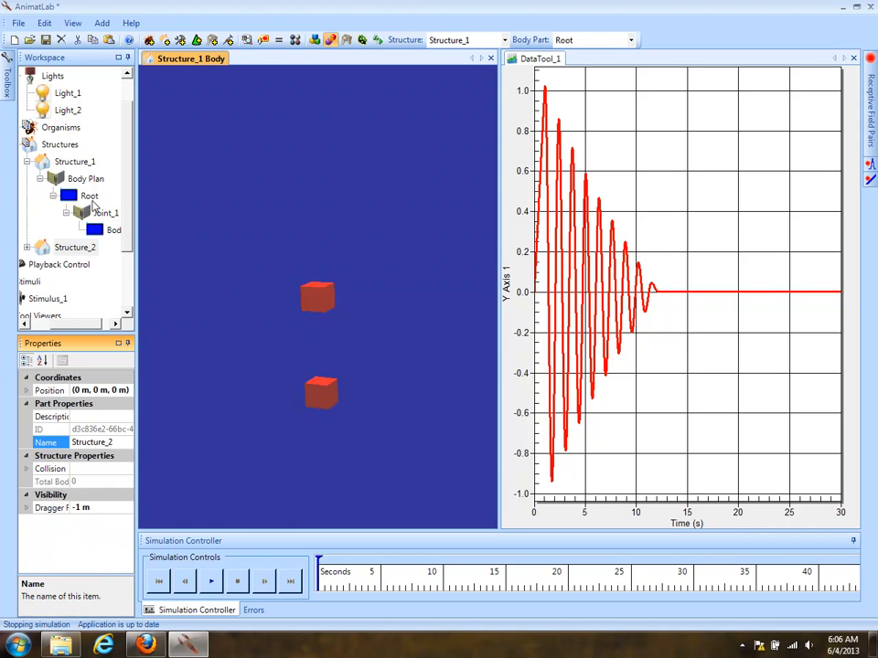
pyautogui.click(27, 248)
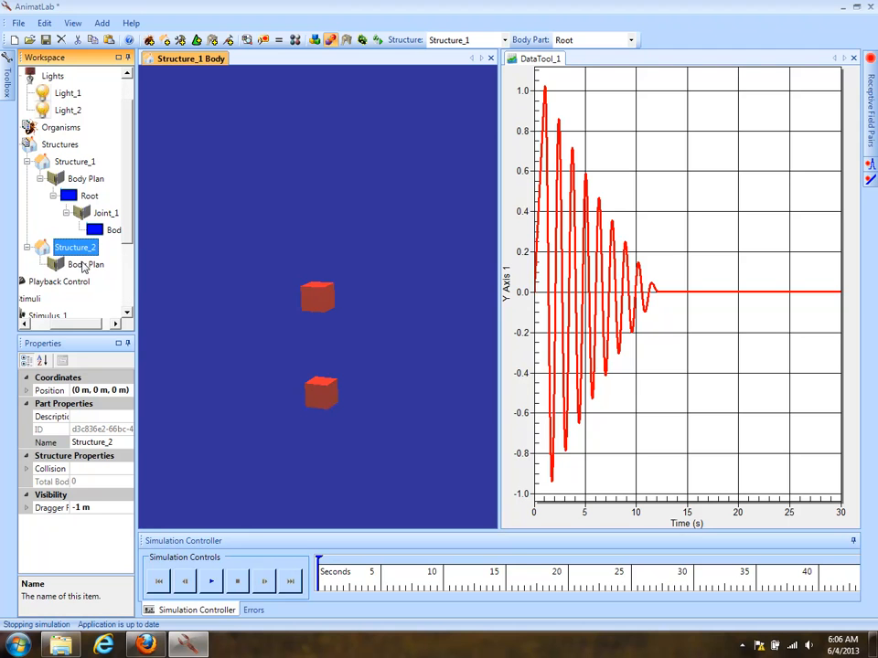
pyautogui.rightClick(78, 246)
pyautogui.click(121, 281)
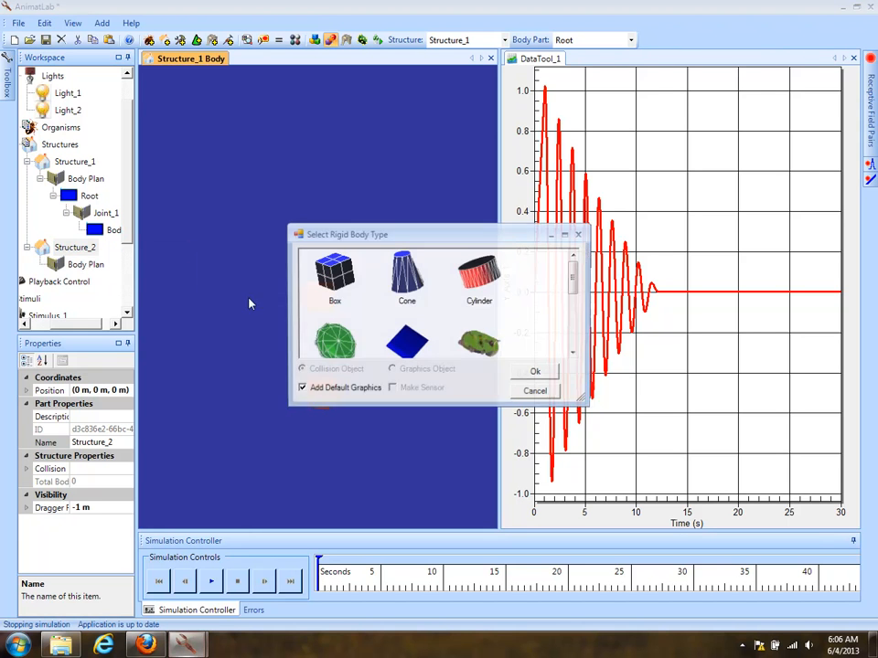
pyautogui.click(331, 272)
pyautogui.click(346, 389)
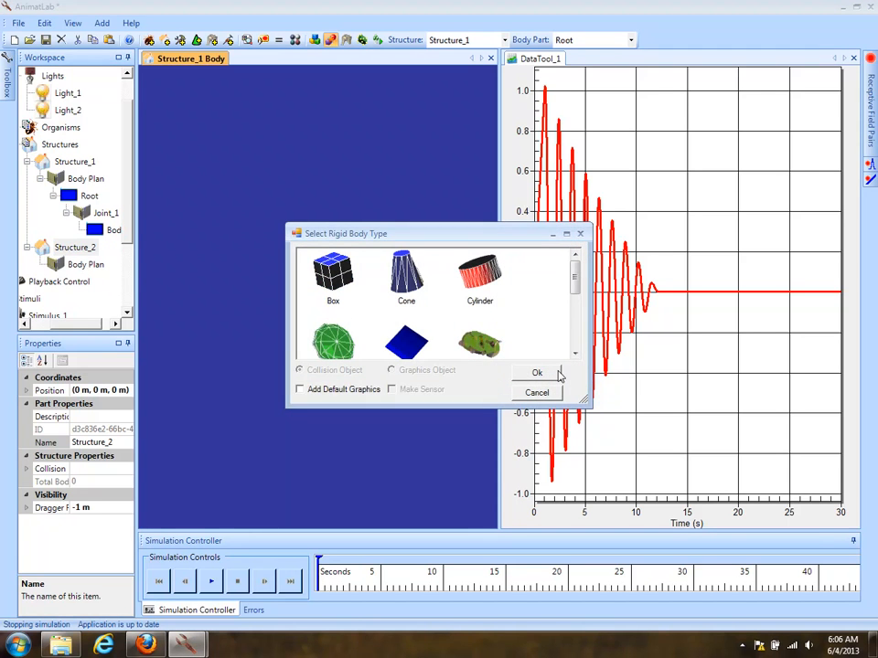
pyautogui.click(557, 373)
# Add a jointed child box without default graphics to Structure_2's root body.
pyautogui.rightClick(74, 289)
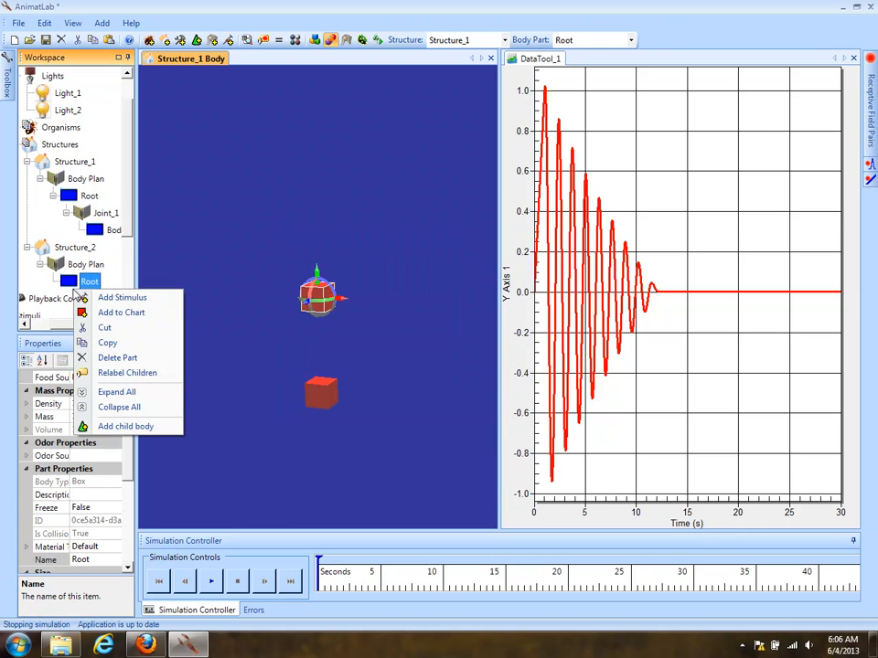
pyautogui.click(139, 426)
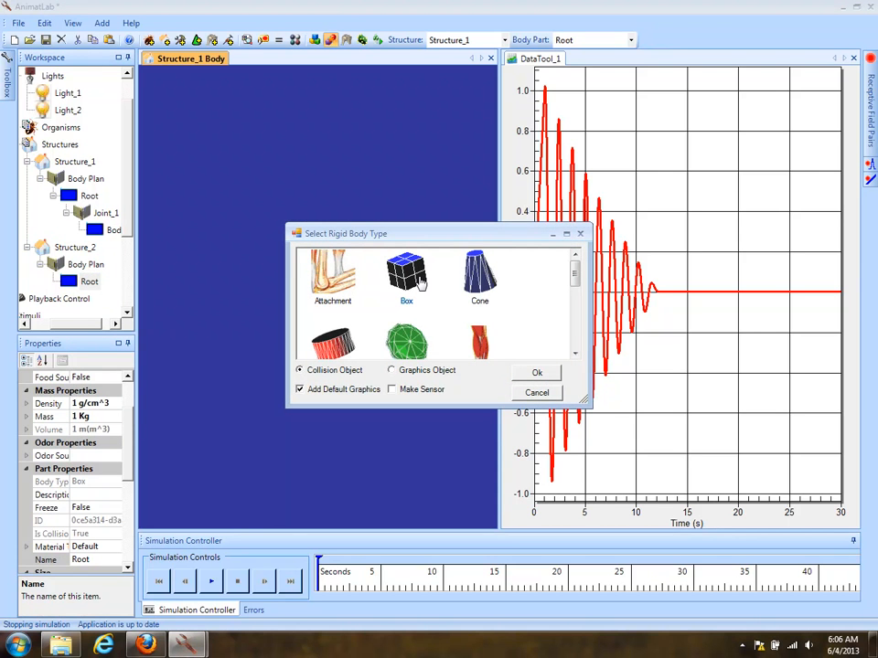
pyautogui.click(420, 282)
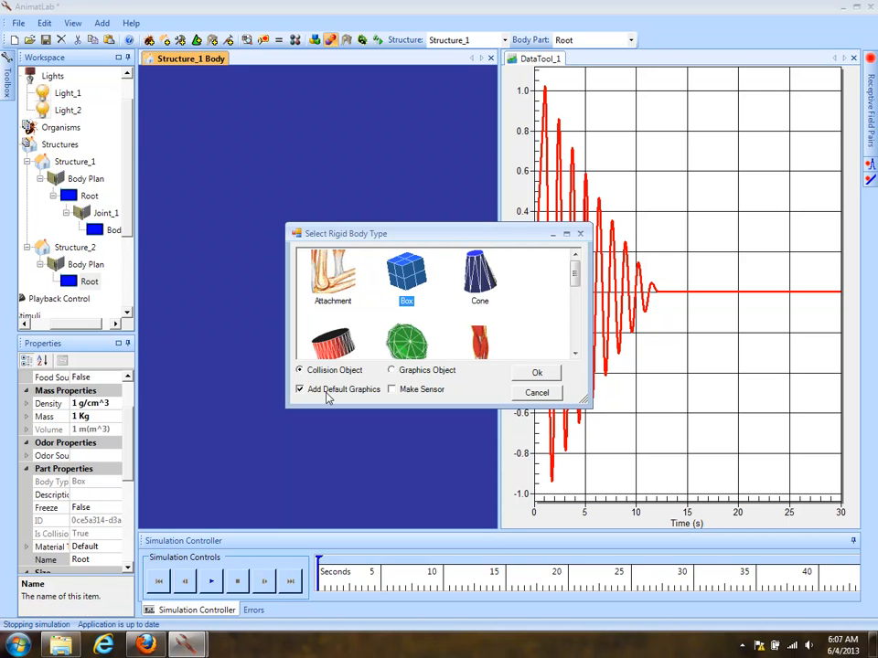
pyautogui.click(535, 374)
pyautogui.click(402, 344)
pyautogui.click(537, 373)
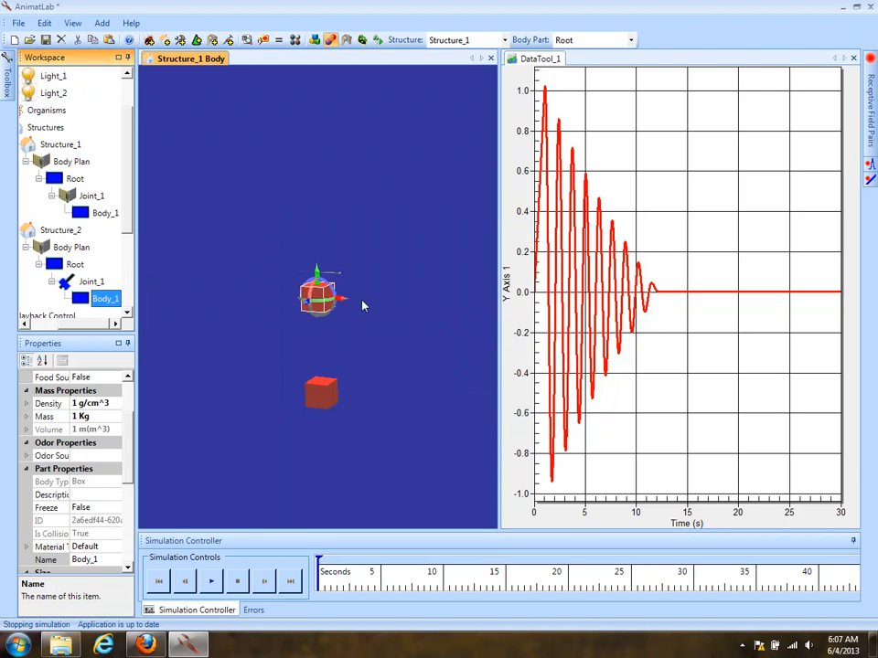
# Set the world Z position of Structure_2's root box to -30 cm.
pyautogui.click(73, 264)
pyautogui.moveTo(418, 277); pyautogui.dragTo(168, 298)
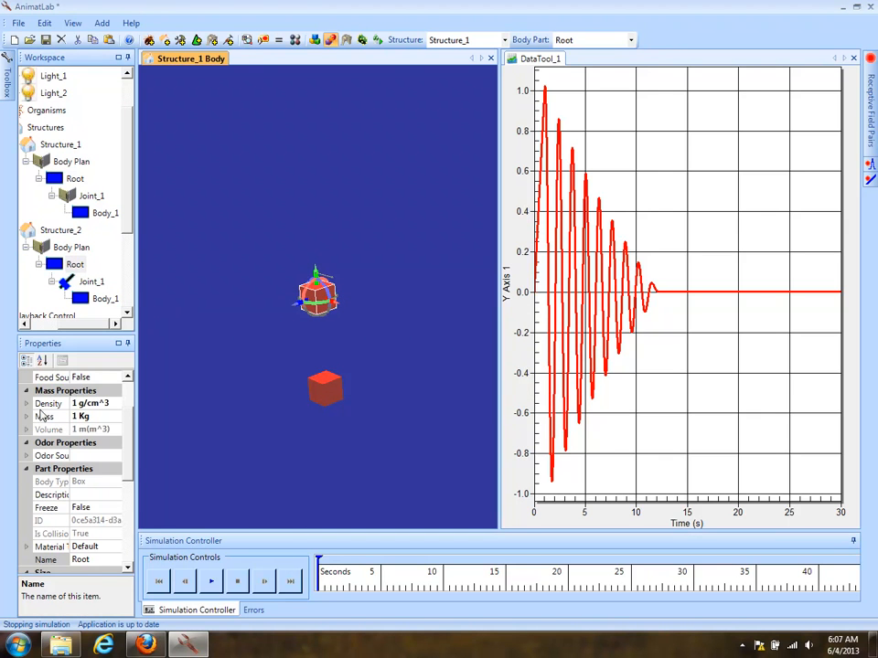
pyautogui.scroll(2, 37, 412)
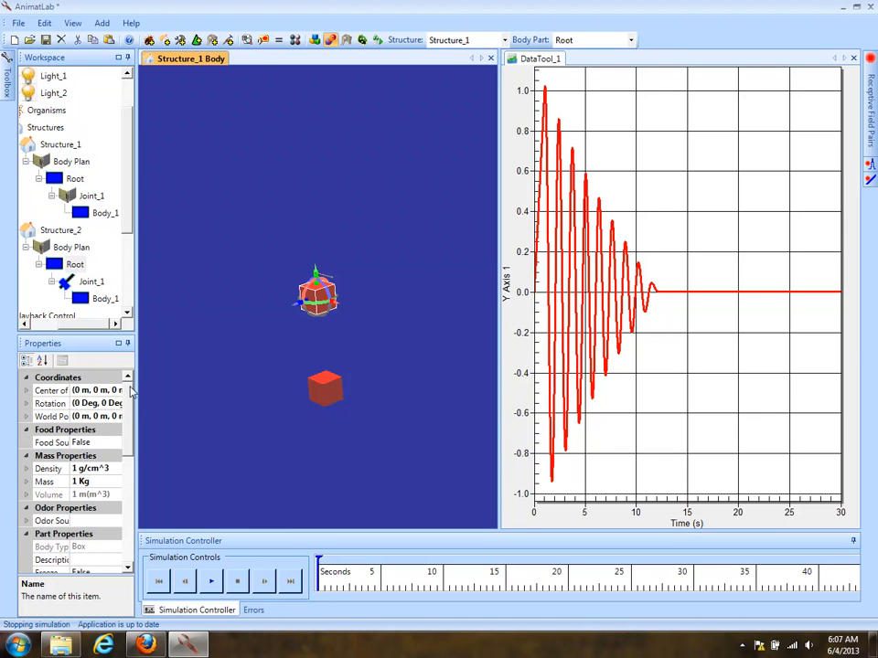
pyautogui.click(27, 416)
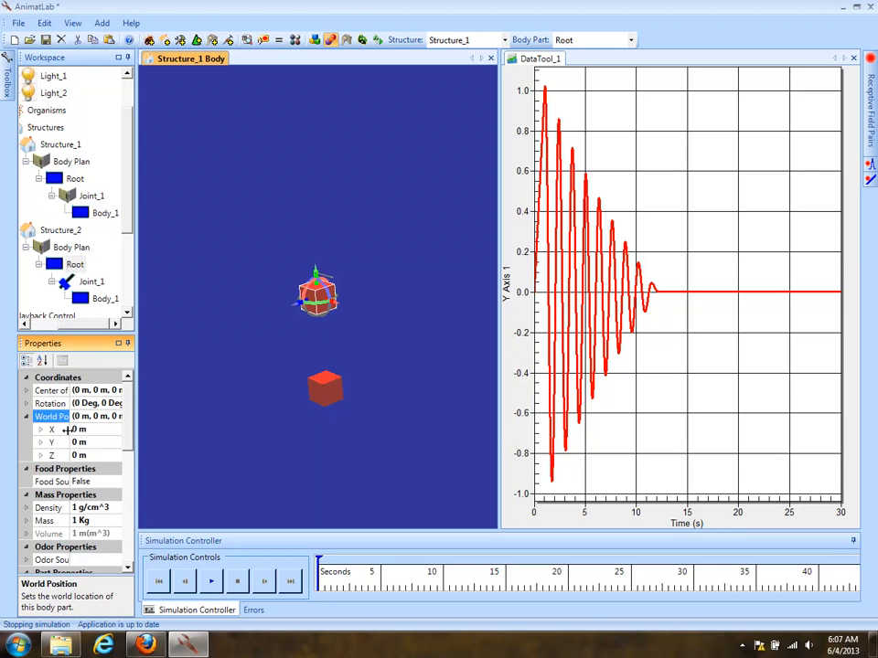
pyautogui.click(91, 454)
pyautogui.write('-30 cm')
pyautogui.press('Return')
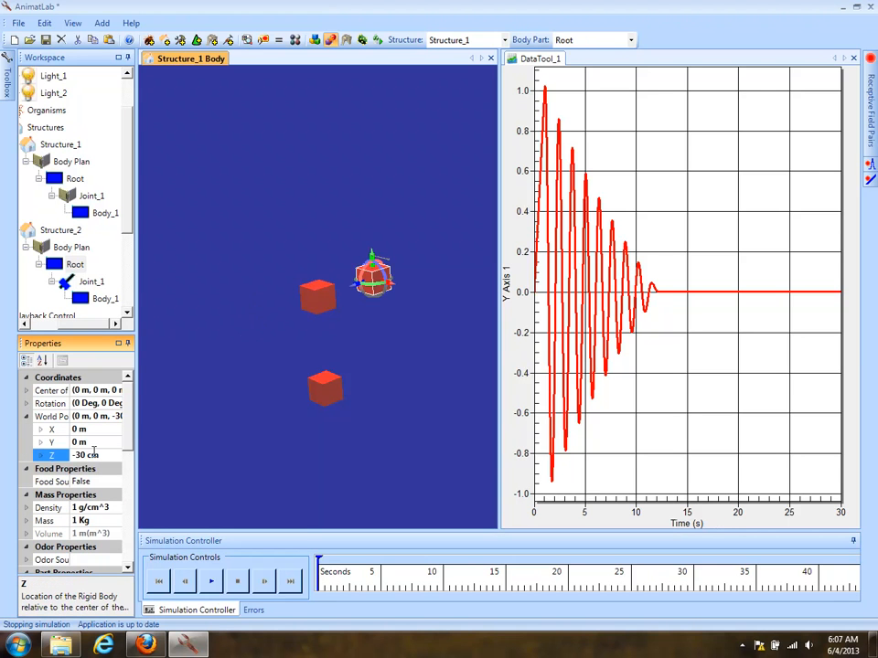
# Set the local Y position of Structure_2's child box to -20 cm.
pyautogui.click(98, 299)
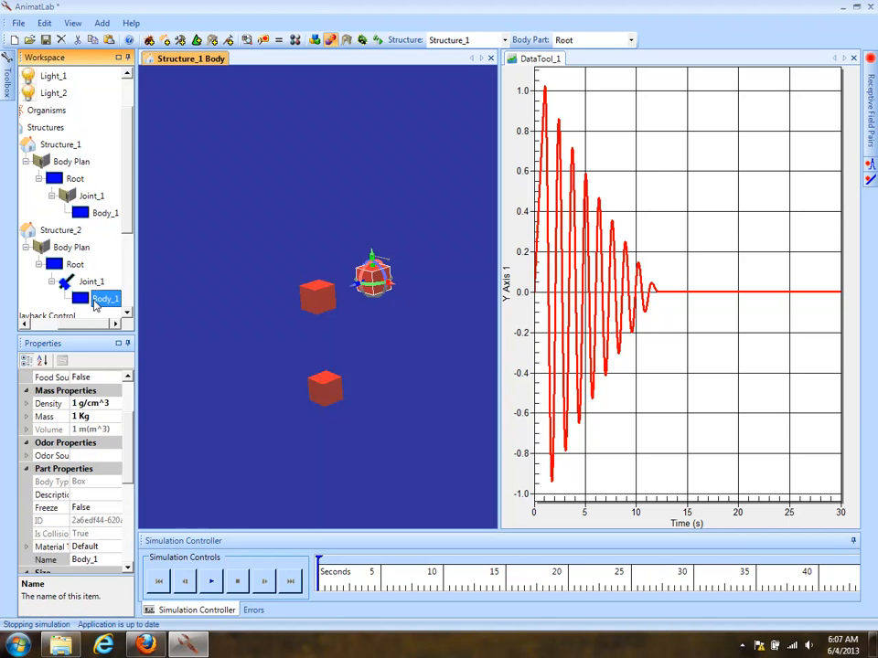
pyautogui.scroll(2, 133, 408)
pyautogui.scroll(1, 133, 409)
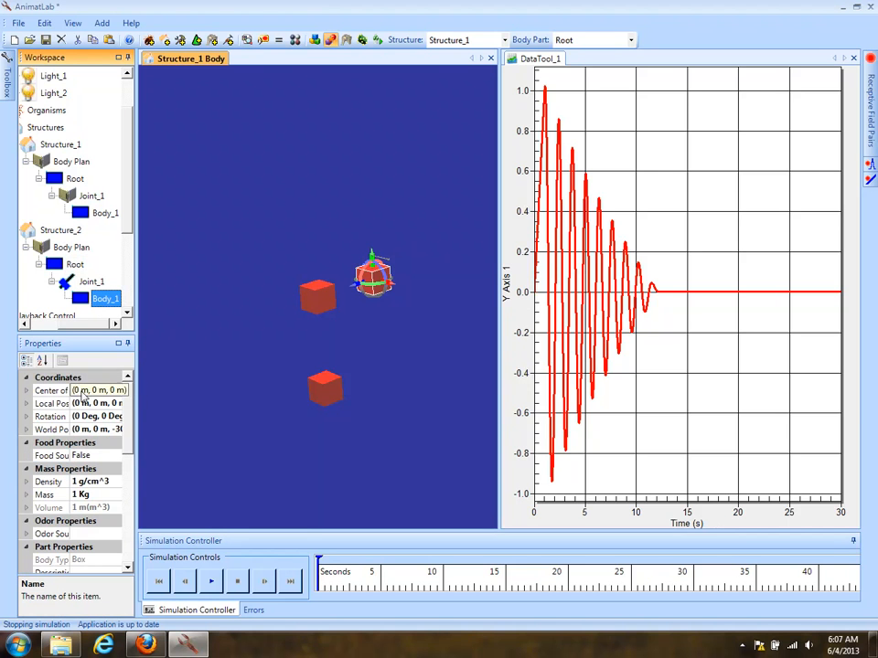
pyautogui.click(27, 404)
pyautogui.doubleClick(96, 429)
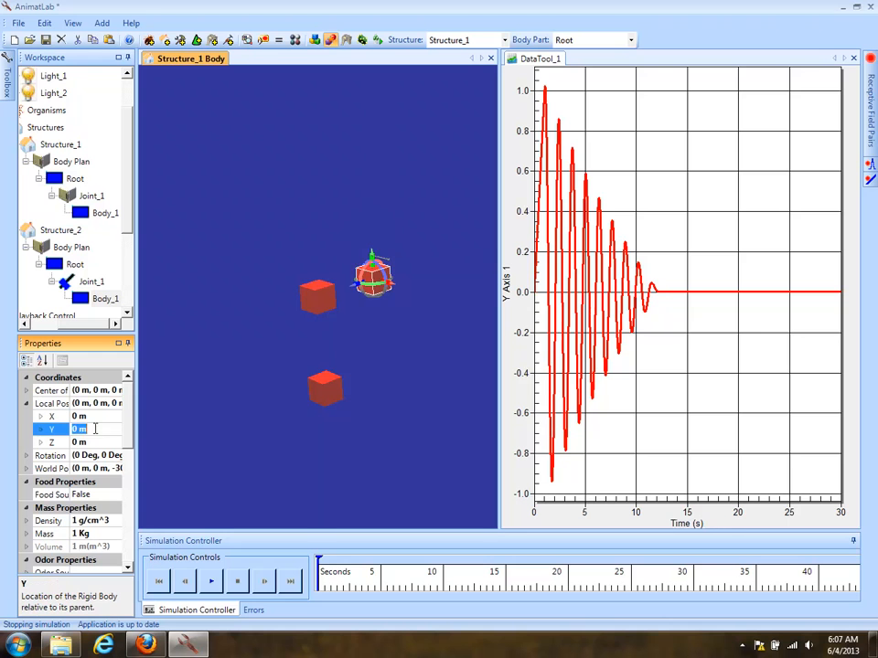
pyautogui.write('20 cm')
pyautogui.press('Return')
pyautogui.write('-2')
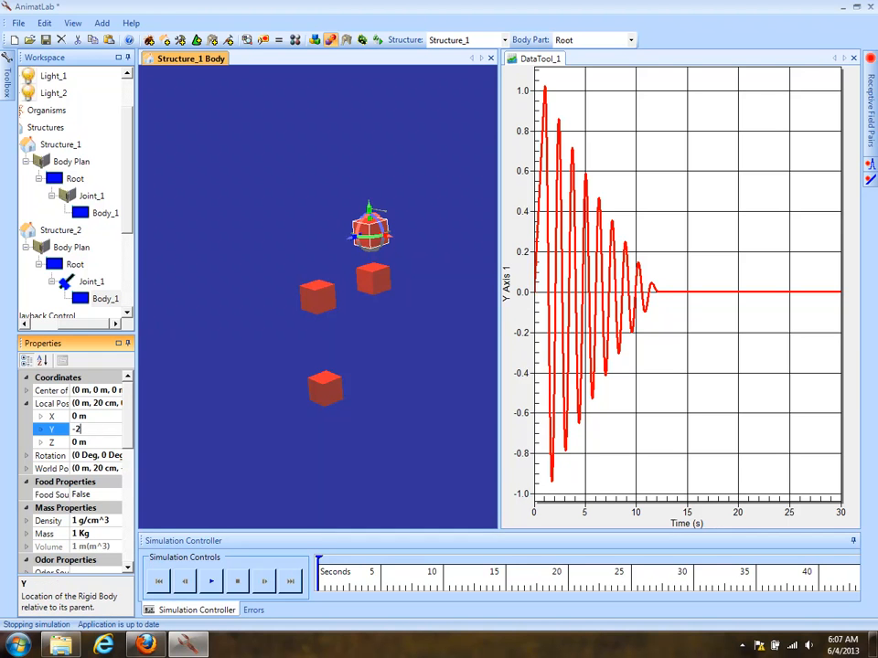
pyautogui.write('0 cm')
pyautogui.press('Return')
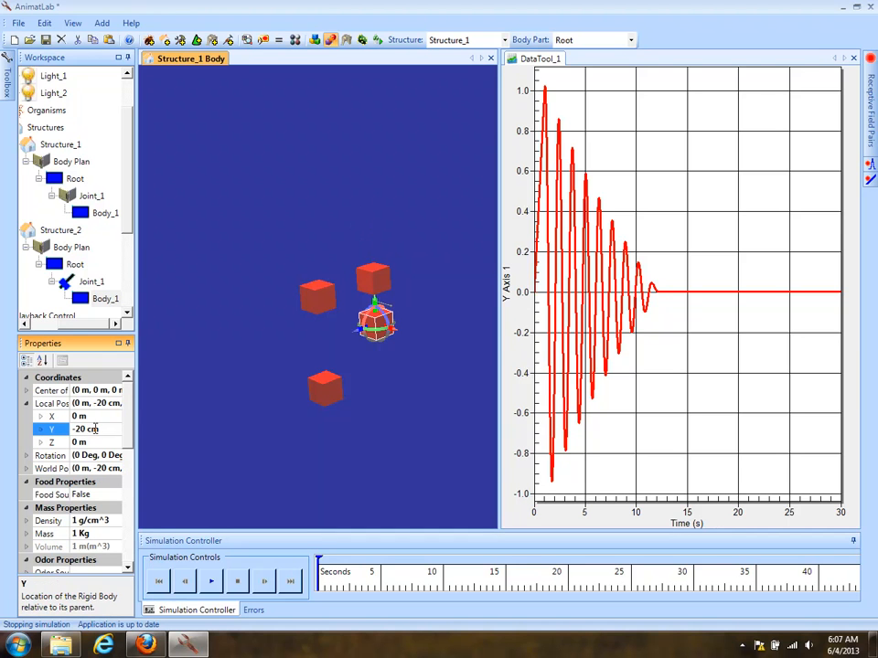
# Set the local Y position of Structure_2's prismatic joint to 20 cm.
pyautogui.click(92, 282)
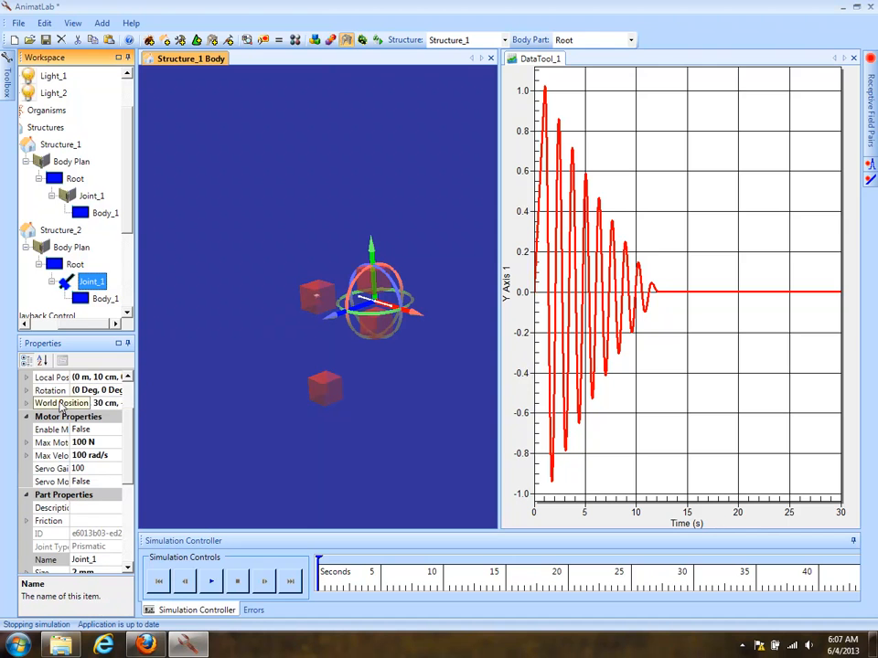
pyautogui.click(26, 376)
pyautogui.doubleClick(112, 403)
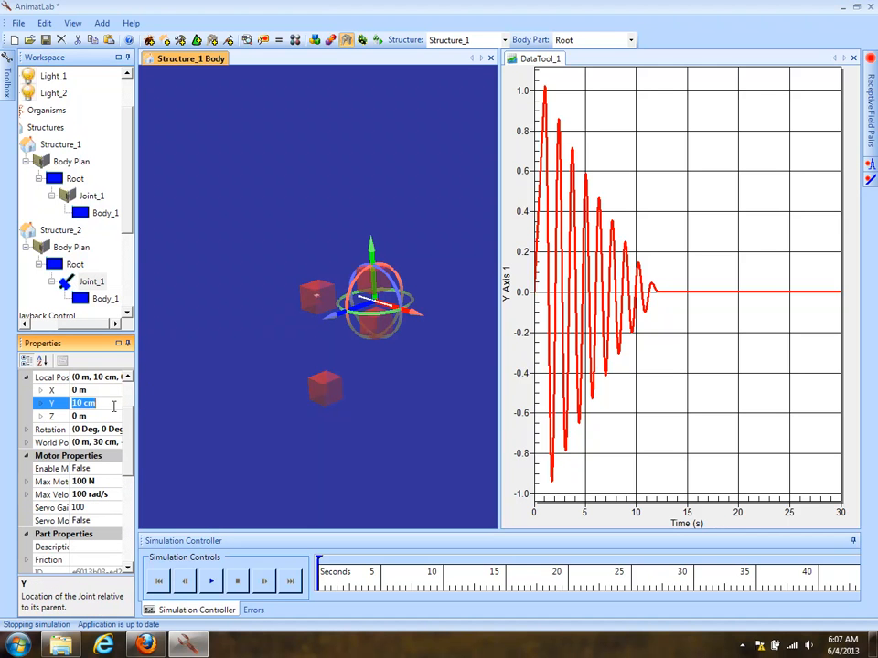
pyautogui.write('20 cm')
pyautogui.press('Return')
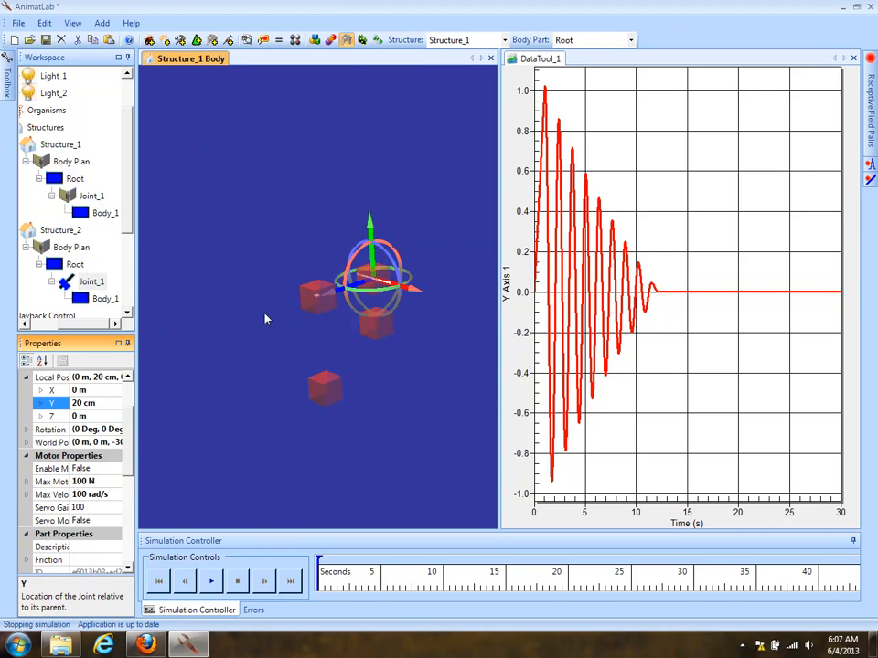
# Freeze Structure_2's root box in place and rename it Root2.
pyautogui.click(75, 264)
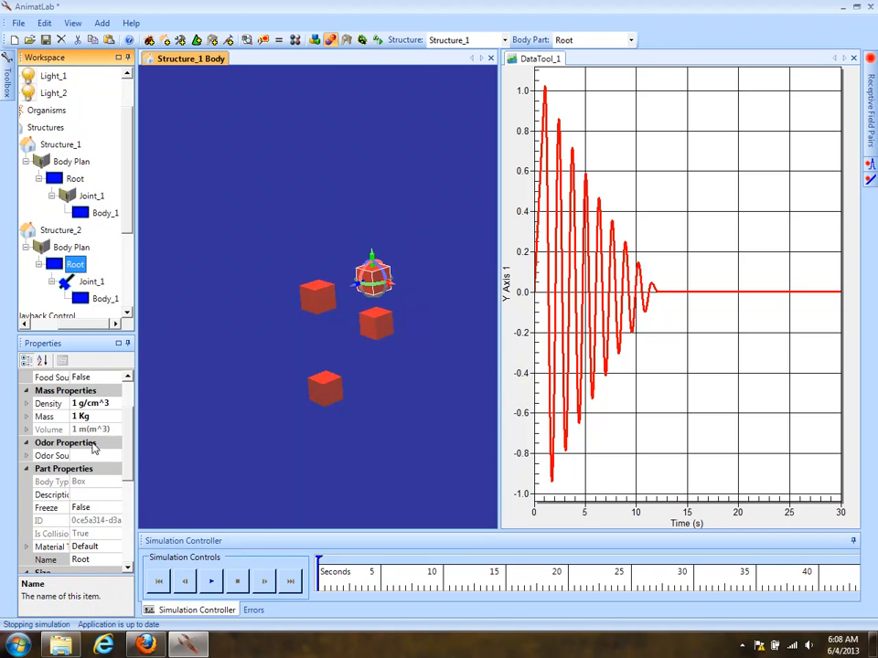
pyautogui.doubleClick(62, 509)
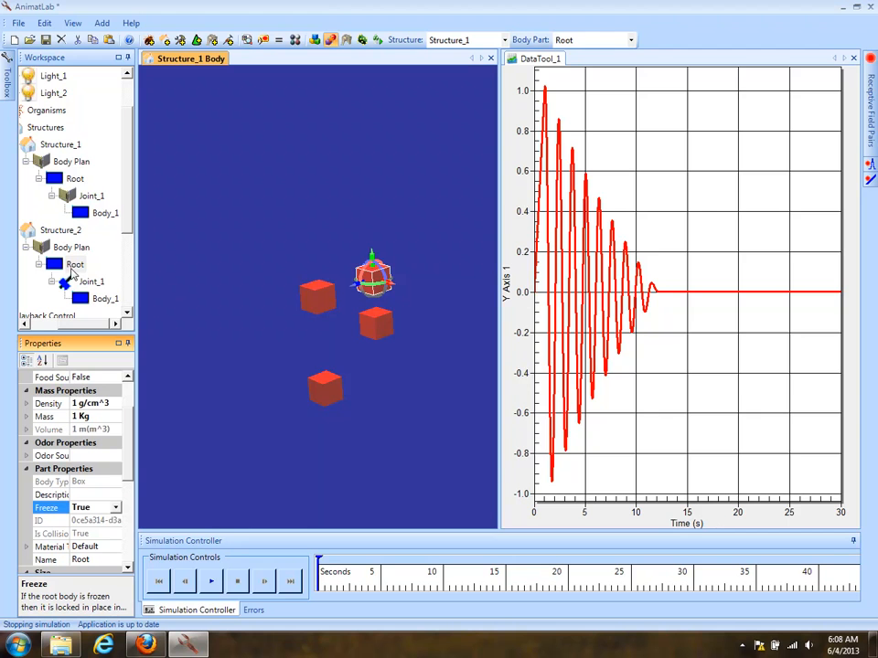
pyautogui.click(102, 558)
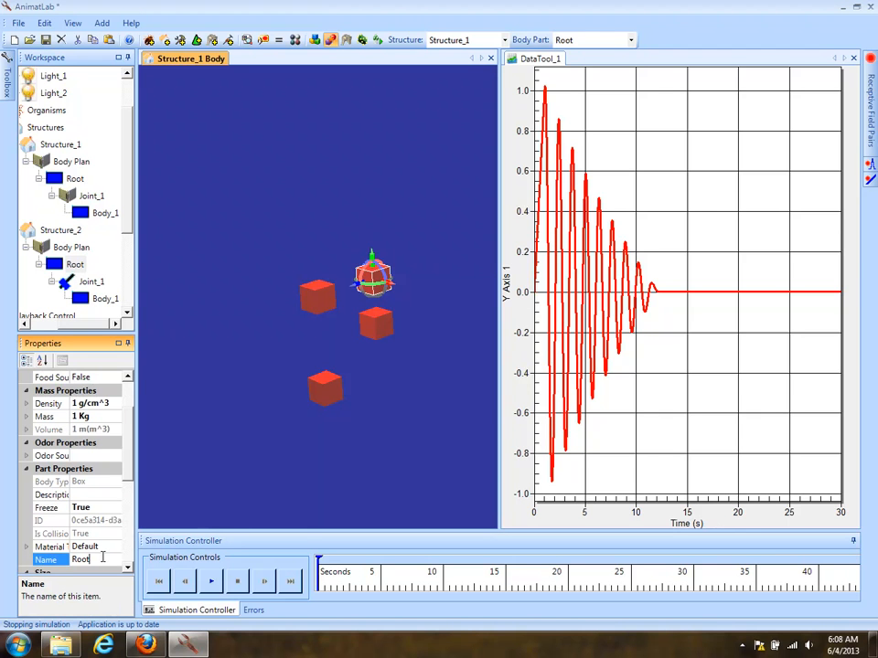
pyautogui.write('2')
pyautogui.click(50, 546)
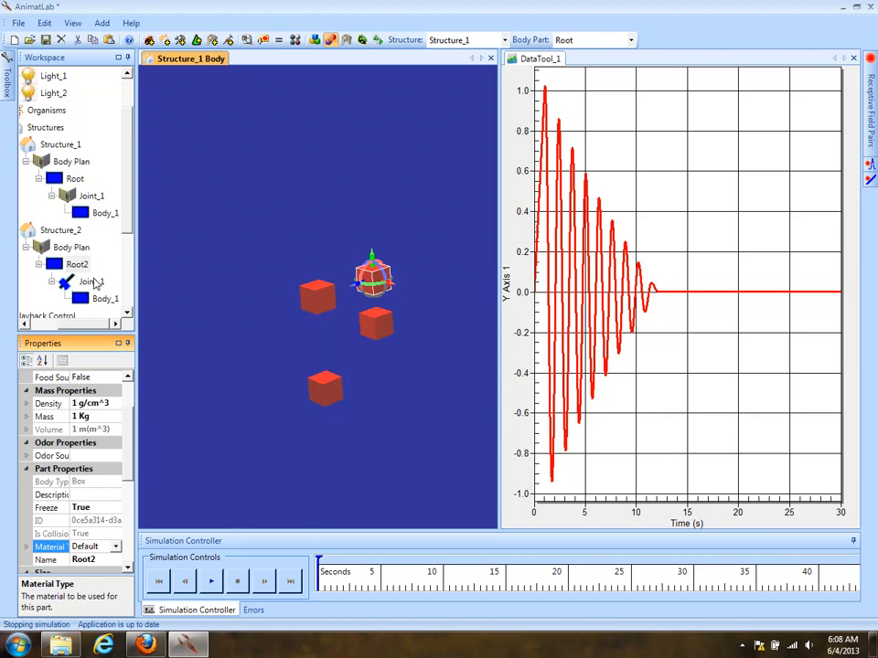
# Rename Structure_2's child box as Body_2.
pyautogui.click(96, 301)
pyautogui.click(102, 559)
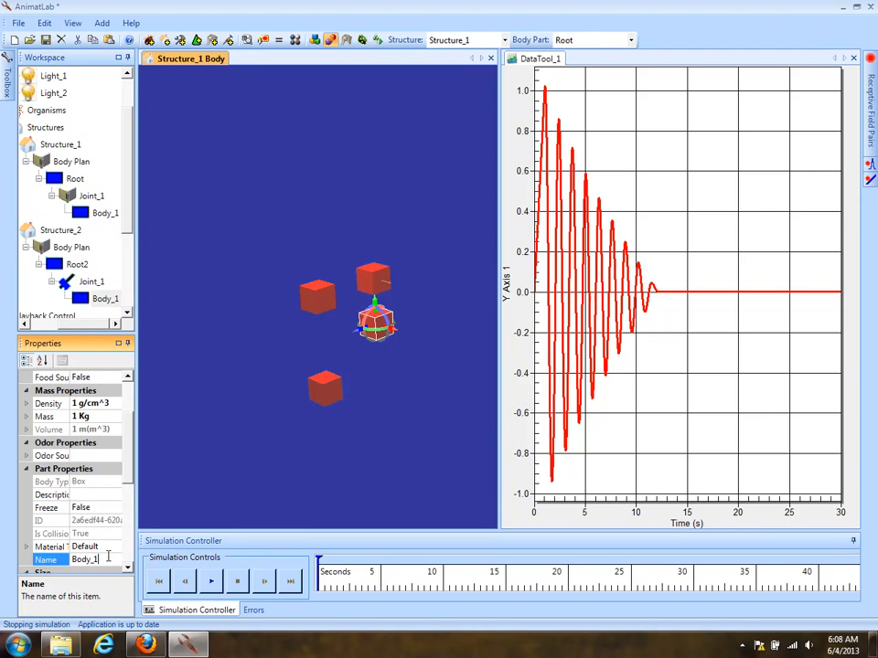
pyautogui.write('2')
pyautogui.press('Return')
pyautogui.moveTo(131, 467)
pyautogui.mouseDown()
pyautogui.moveTo(132, 511)
pyautogui.moveTo(131, 482)
pyautogui.mouseUp()
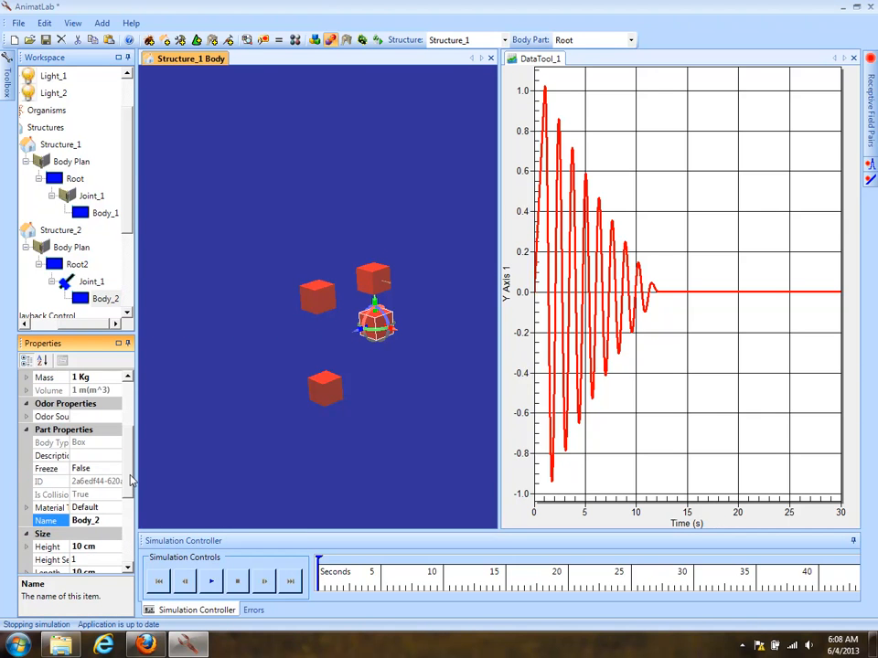
# Add a Force stimulus to Body_2 of Structure_2.
pyautogui.moveTo(261, 327); pyautogui.dragTo(347, 318)
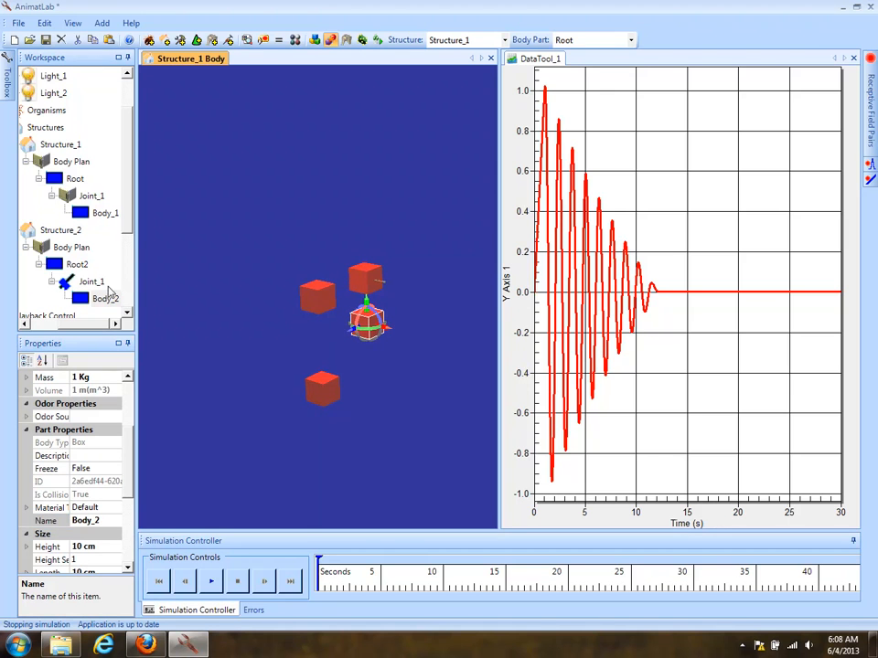
pyautogui.rightClick(83, 299)
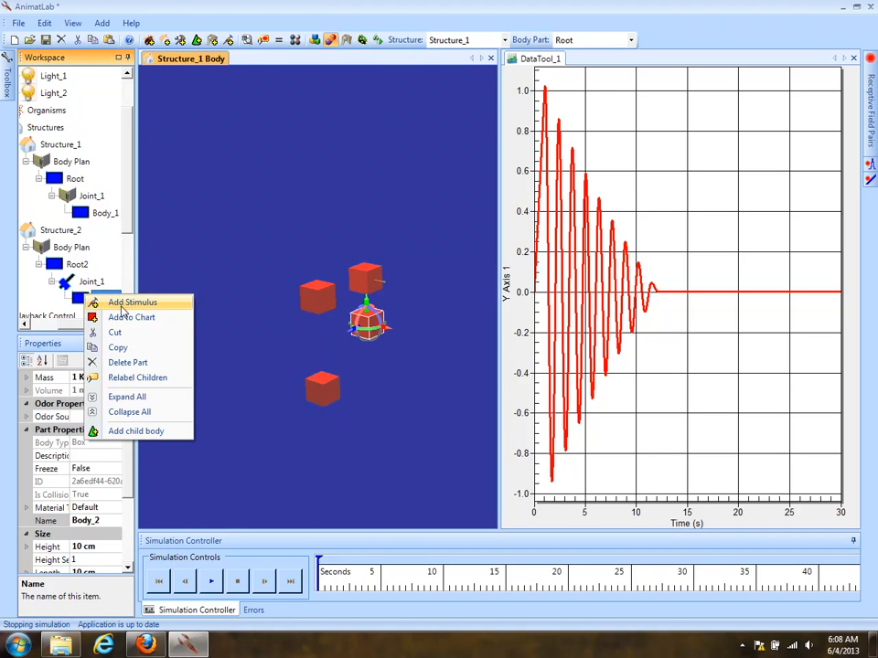
pyautogui.click(125, 304)
pyautogui.click(292, 261)
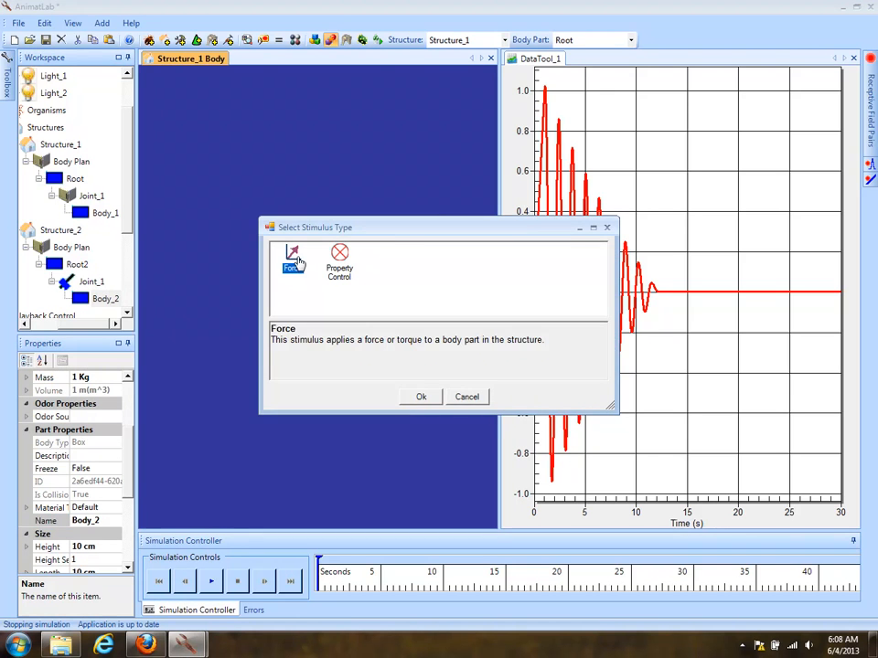
pyautogui.click(421, 398)
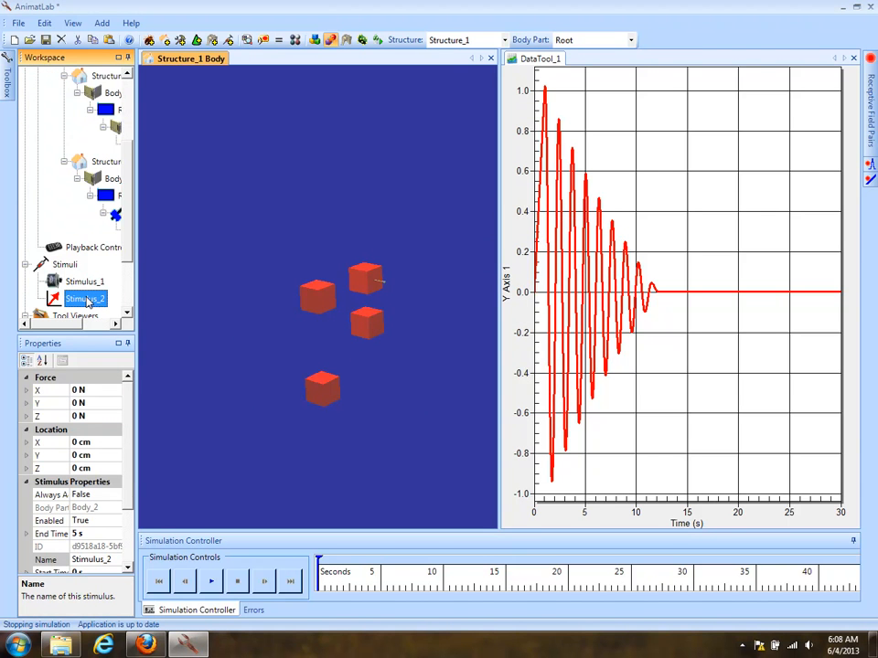
# Set the lower limit position of Structure_2's prismatic joint to -150 cm and its upper limit position to 150 cm.
pyautogui.click(115, 215)
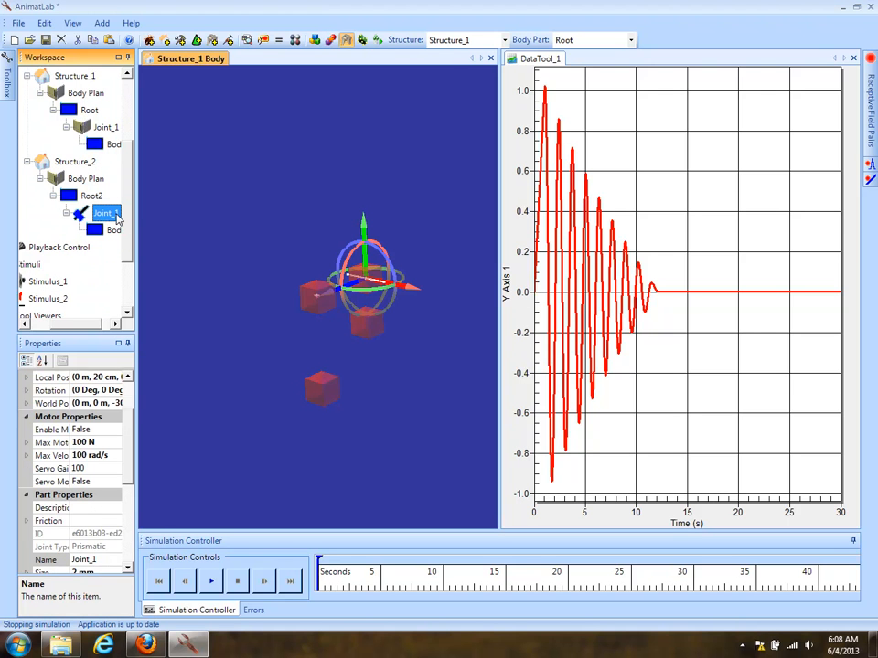
pyautogui.scroll(2, 92, 435)
pyautogui.click(27, 403)
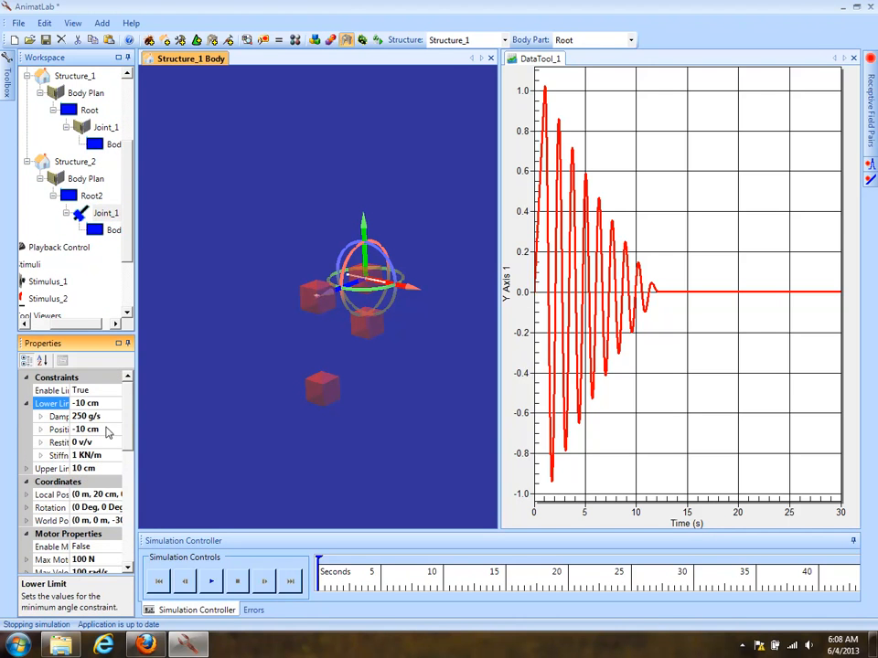
pyautogui.click(110, 428)
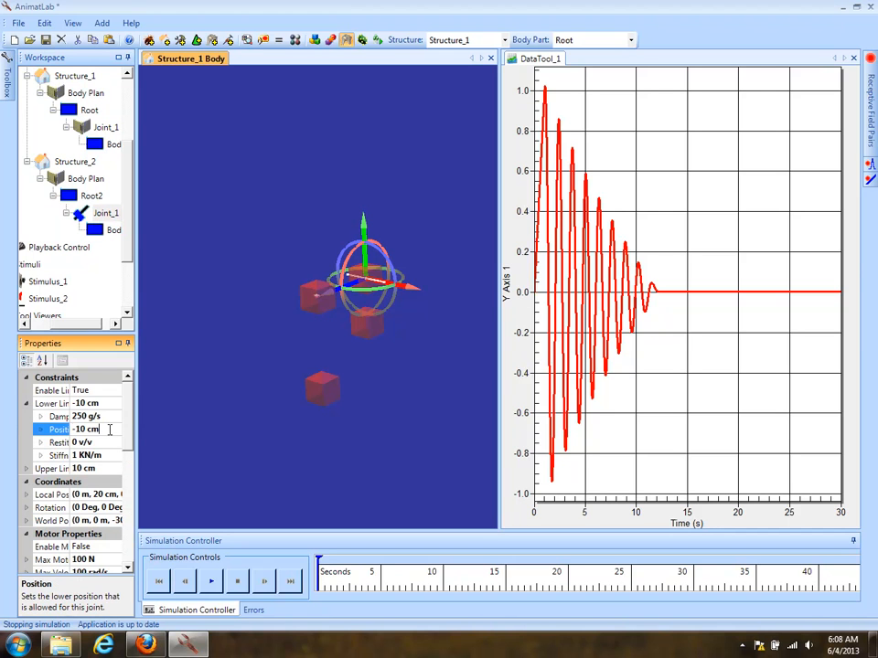
pyautogui.write('-150')
pyautogui.press('Return')
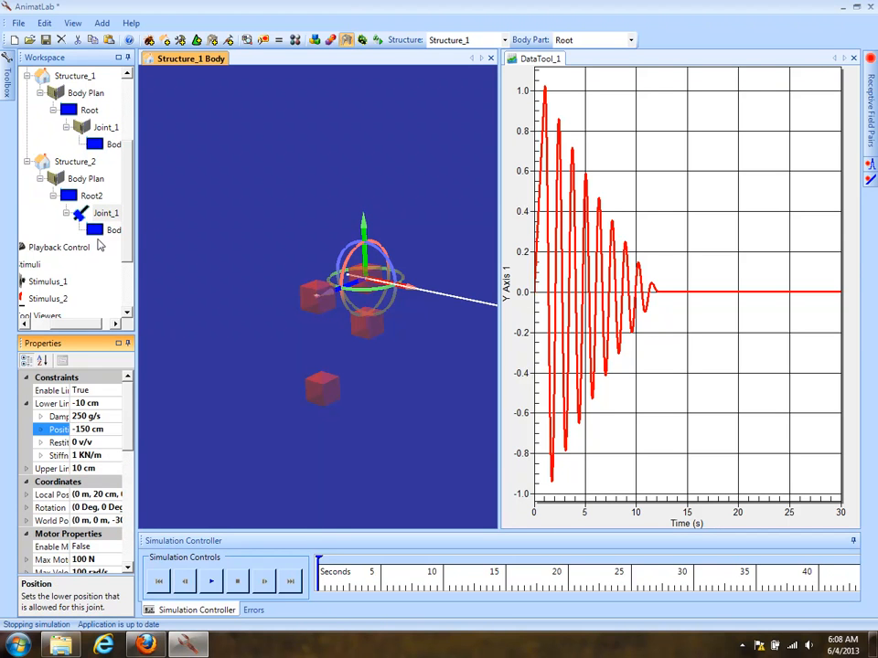
pyautogui.click(27, 469)
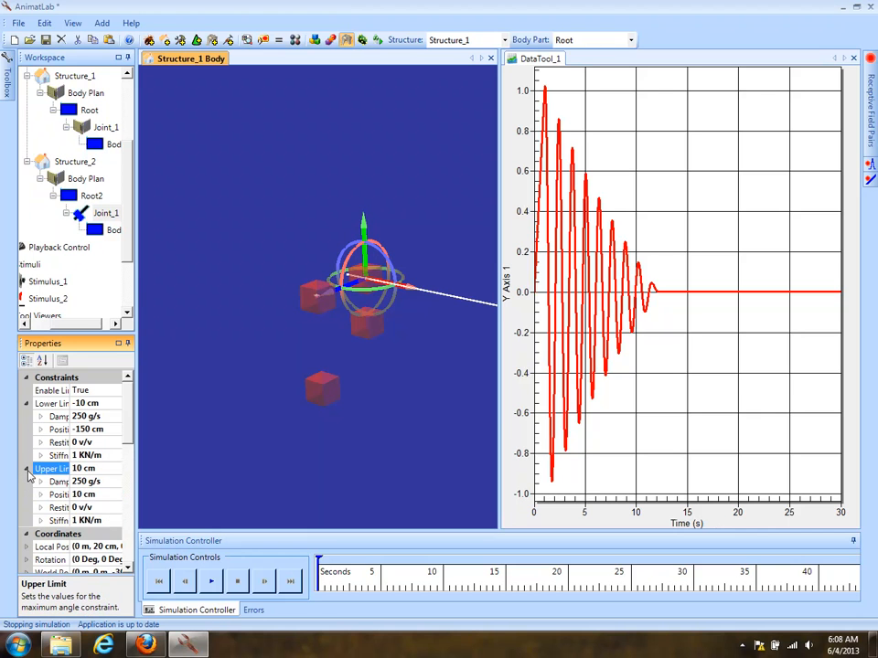
pyautogui.click(101, 495)
pyautogui.write('150')
pyautogui.press('Return')
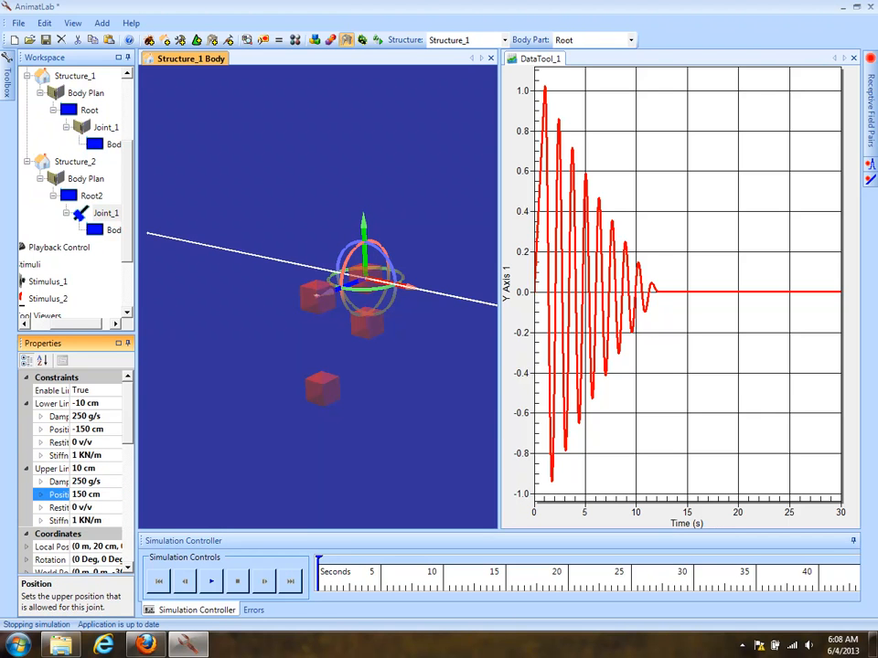
# Choose Structure_2 and its Body_2 as the structure and body part for the 3D view to follow.
pyautogui.moveTo(377, 454); pyautogui.dragTo(372, 356, button='right')
pyautogui.moveTo(389, 362); pyautogui.dragTo(299, 359, button='middle')
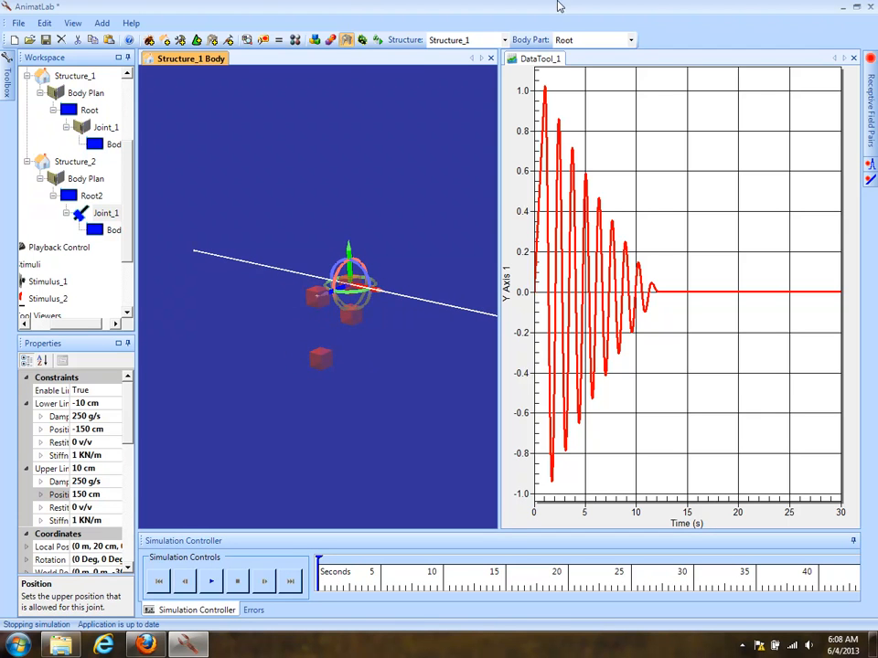
pyautogui.click(497, 40)
pyautogui.click(489, 75)
pyautogui.click(630, 40)
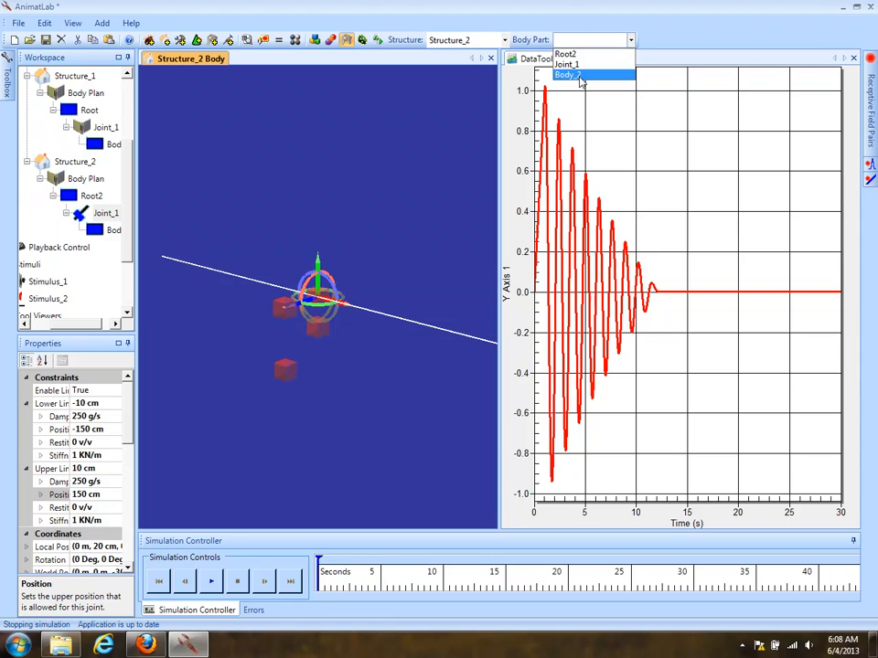
pyautogui.click(581, 75)
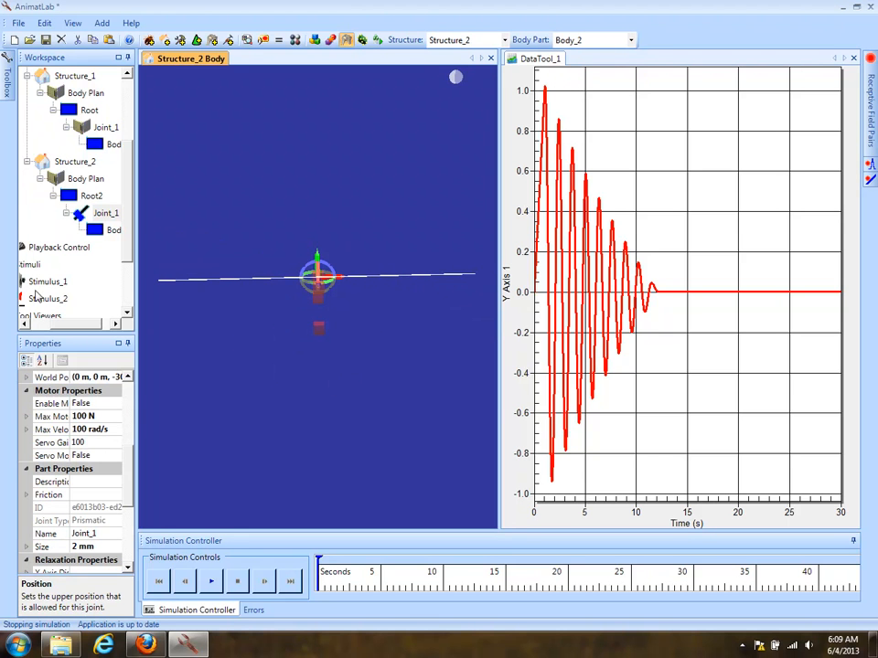
# Set Stimulus_2's end time to 0.1 s and its X force to 5 N.
pyautogui.scroll(-2, 94, 192)
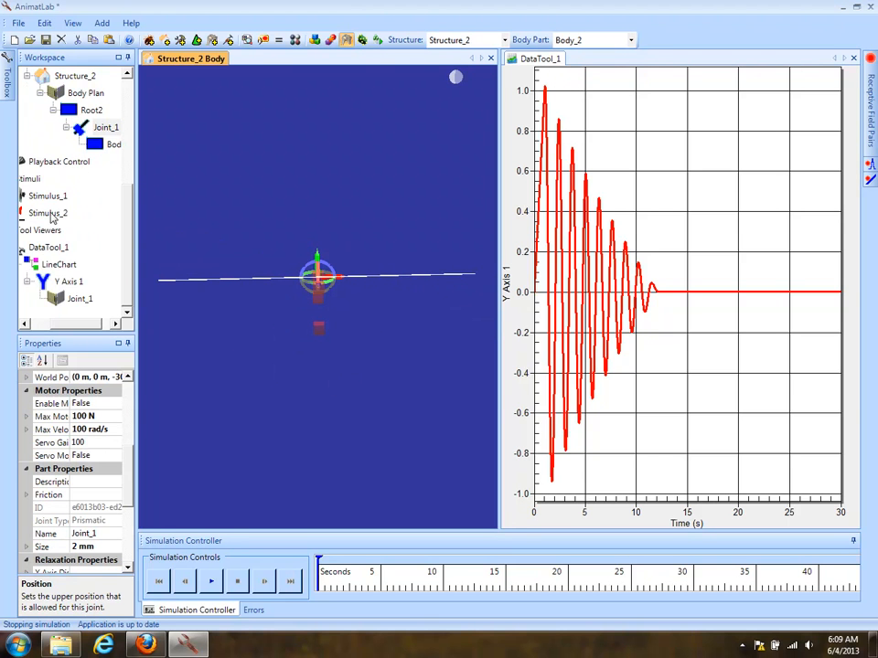
pyautogui.click(51, 216)
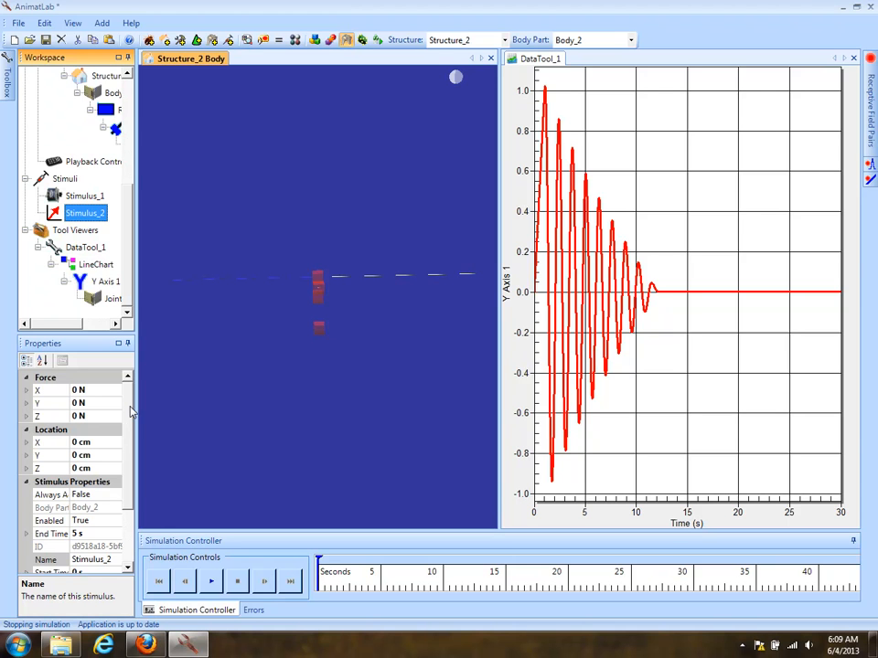
pyautogui.click(108, 532)
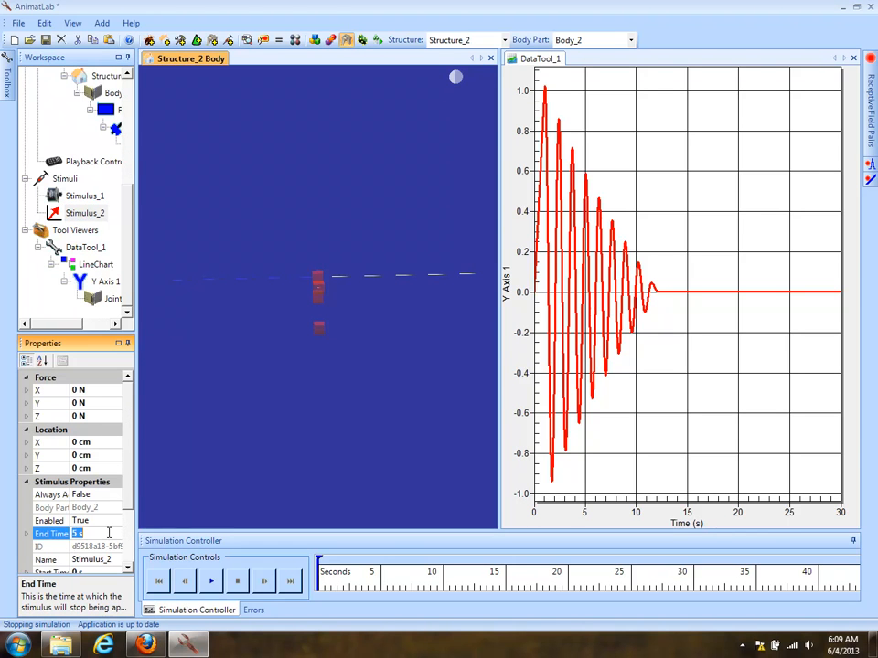
pyautogui.write('0.1')
pyautogui.click(89, 391)
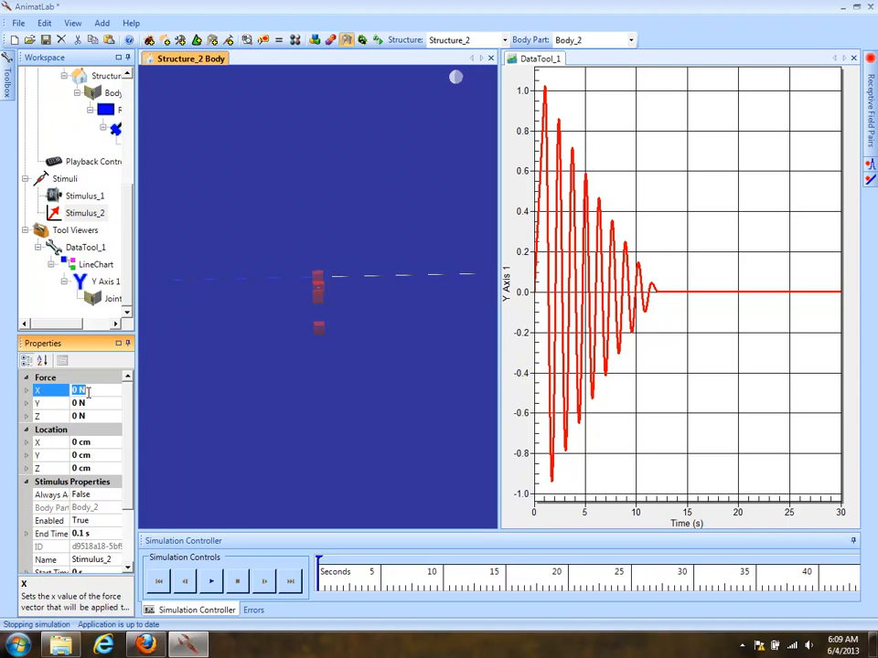
pyautogui.write('5')
pyautogui.press('Down')
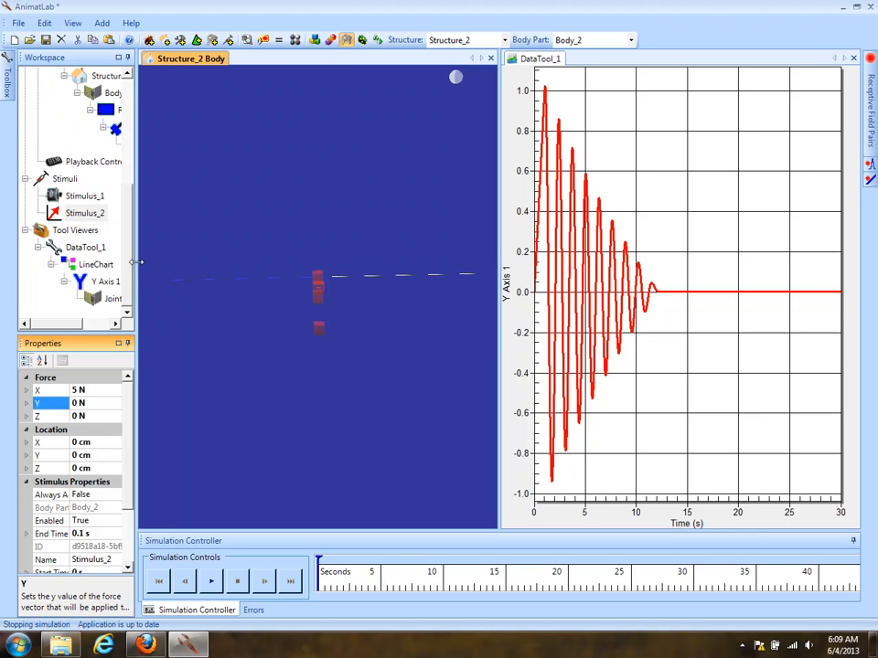
# Disable friction on Structure_2's prismatic joint.
pyautogui.scroll(3, 122, 239)
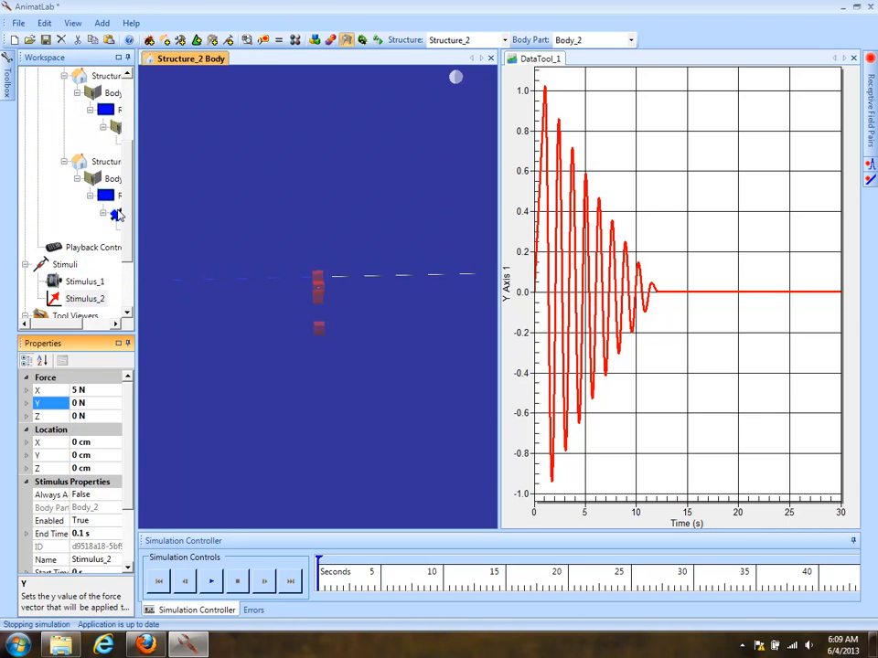
pyautogui.click(116, 215)
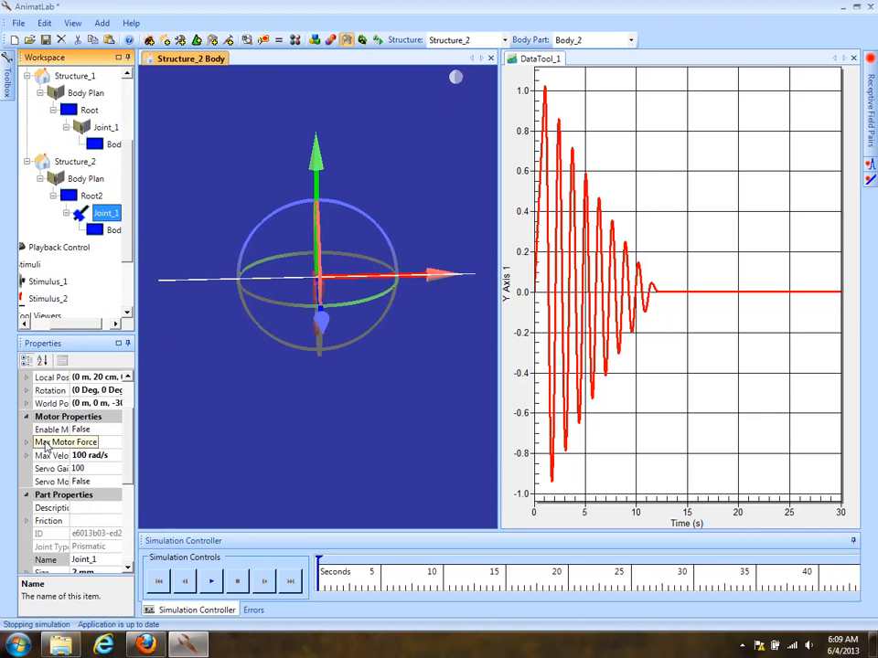
pyautogui.click(27, 521)
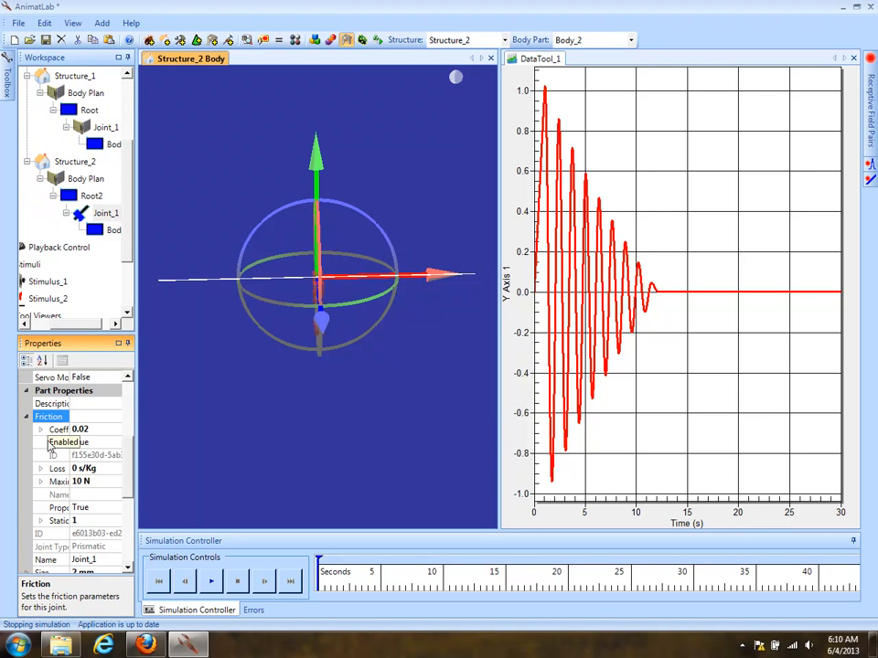
pyautogui.doubleClick(51, 444)
pyautogui.moveTo(364, 384); pyautogui.dragTo(362, 409, button='right')
pyautogui.moveTo(361, 405)
pyautogui.mouseDown()
pyautogui.moveTo(339, 400)
pyautogui.moveTo(348, 401)
pyautogui.mouseUp()
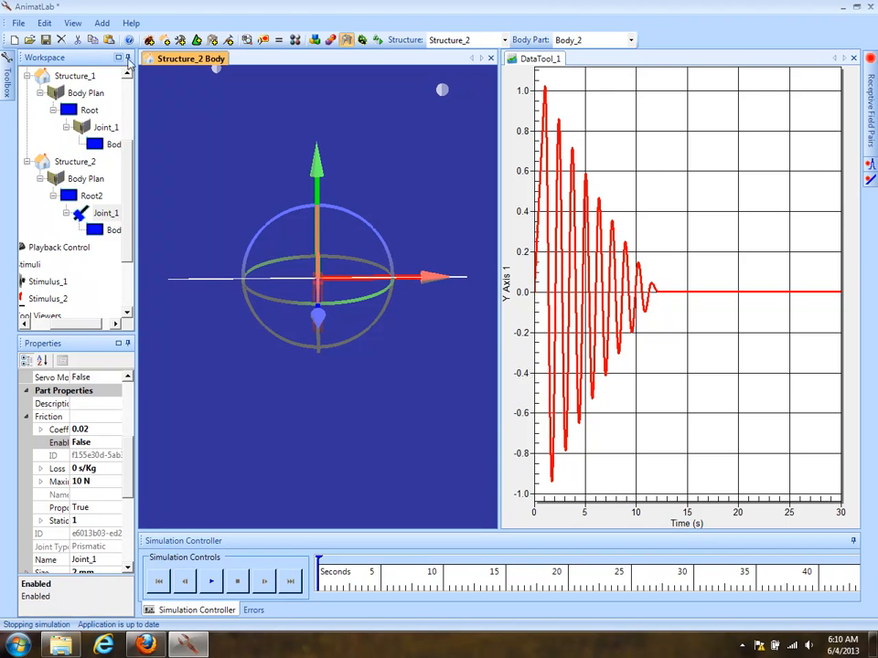
# Add a second Y axis to the line chart and chart the position of Structure_2's prismatic joint on it.
pyautogui.moveTo(126, 151); pyautogui.dragTo(126, 201)
pyautogui.click(38, 323)
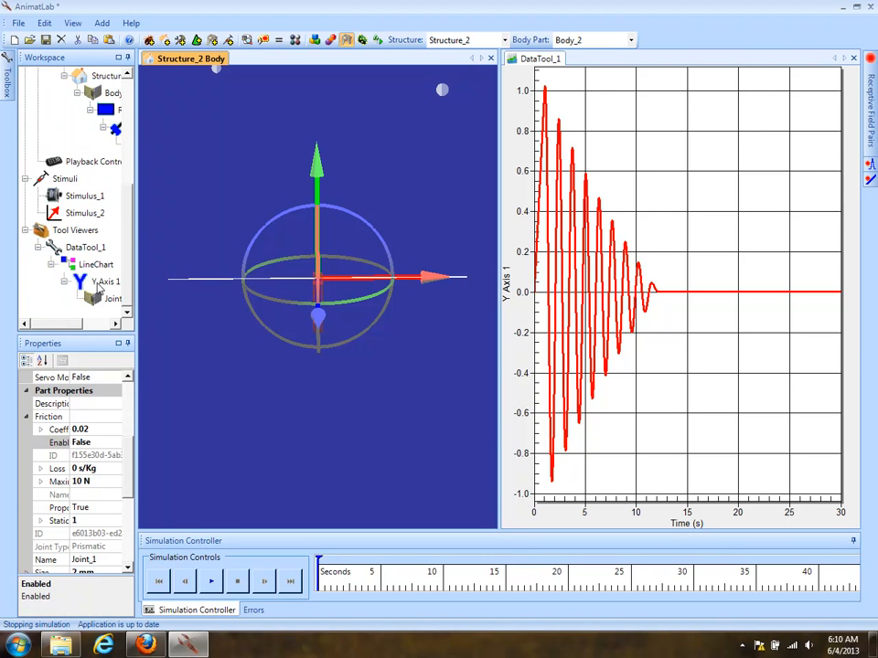
pyautogui.rightClick(95, 265)
pyautogui.click(137, 290)
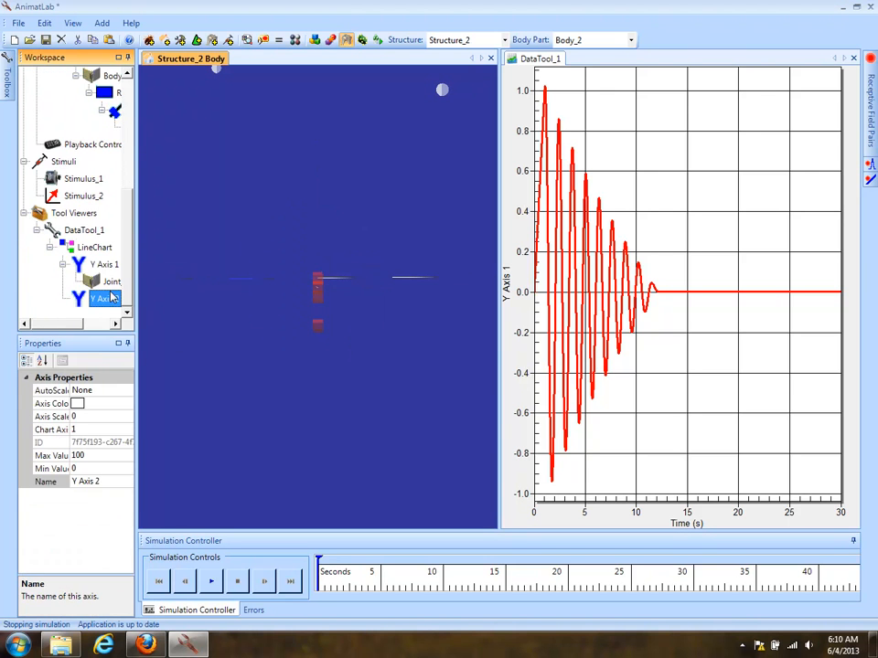
pyautogui.click(111, 112)
pyautogui.rightClick(108, 111)
pyautogui.click(123, 132)
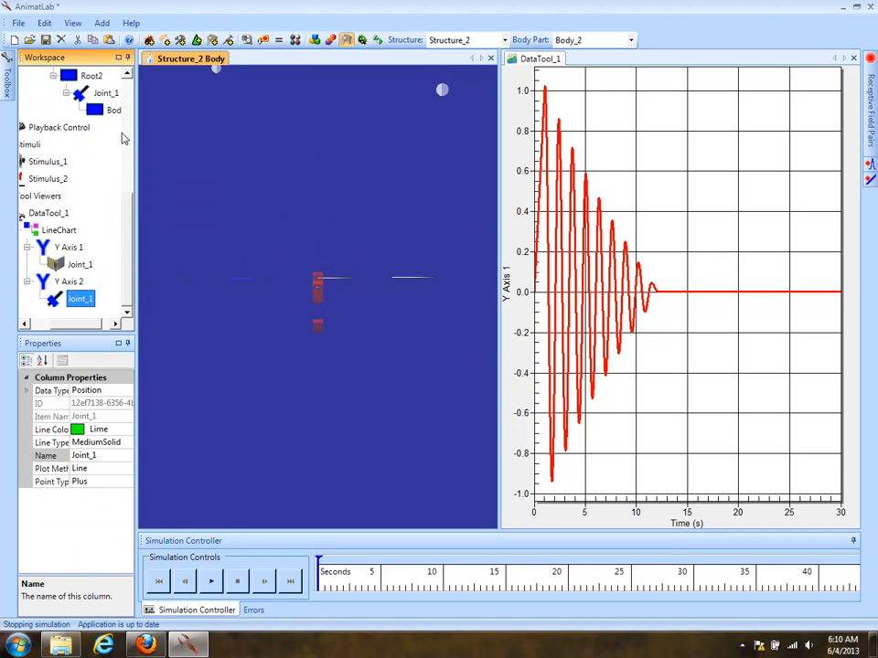
# Rename both the chart item under Y Axis 2 and Structure_2's prismatic joint as Joint_2.
pyautogui.click(105, 454)
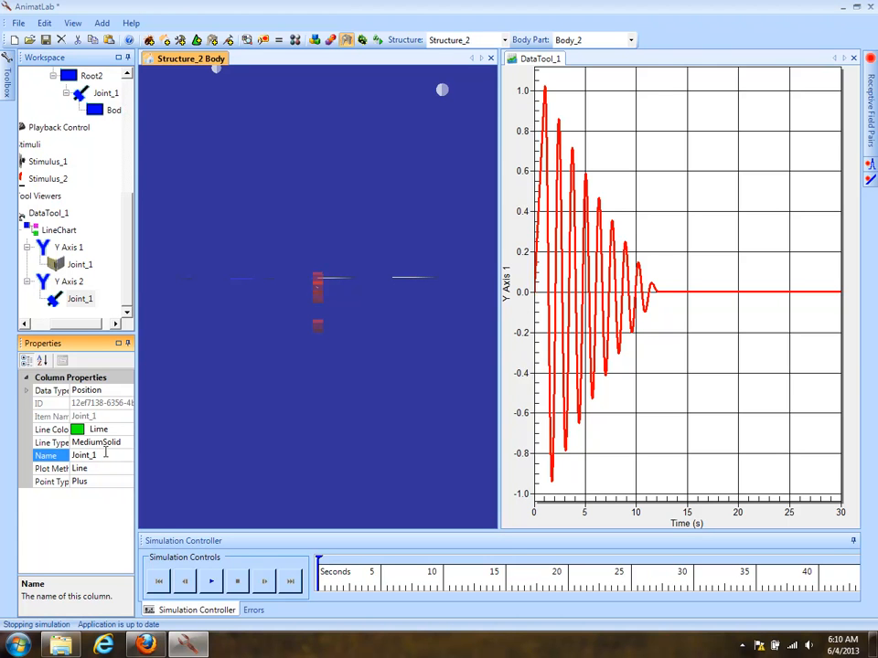
pyautogui.write('2')
pyautogui.press('Return')
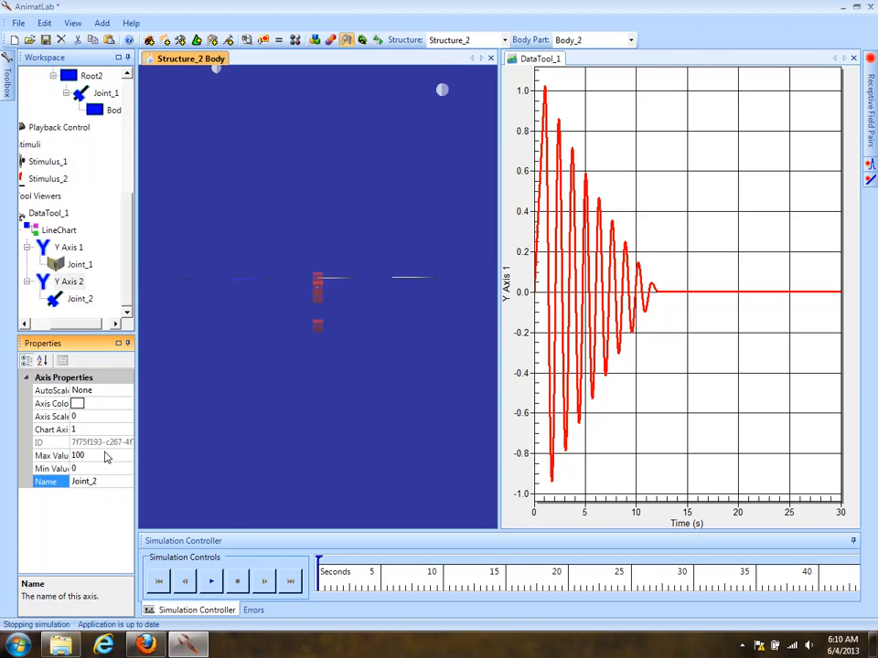
pyautogui.click(107, 95)
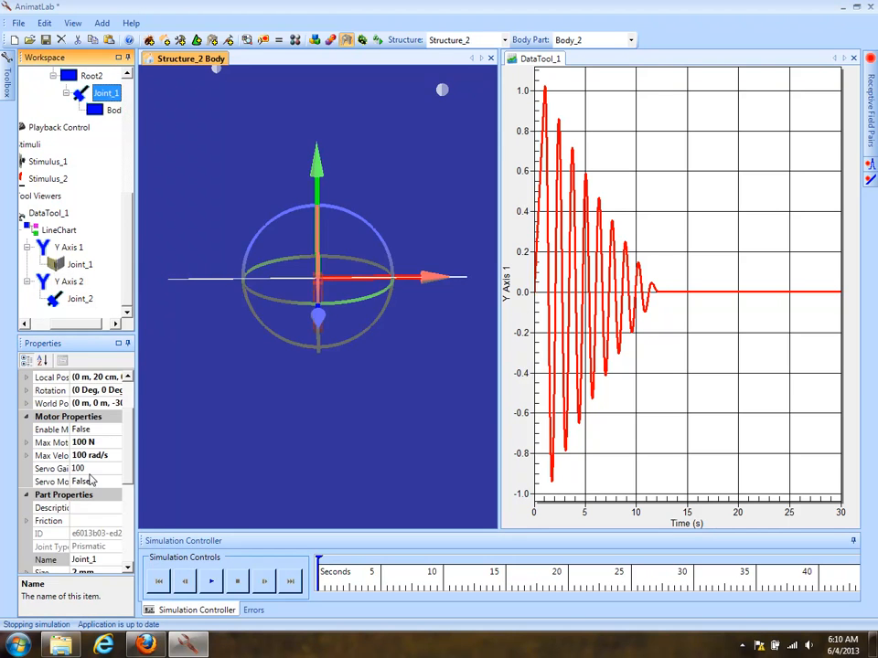
pyautogui.click(109, 560)
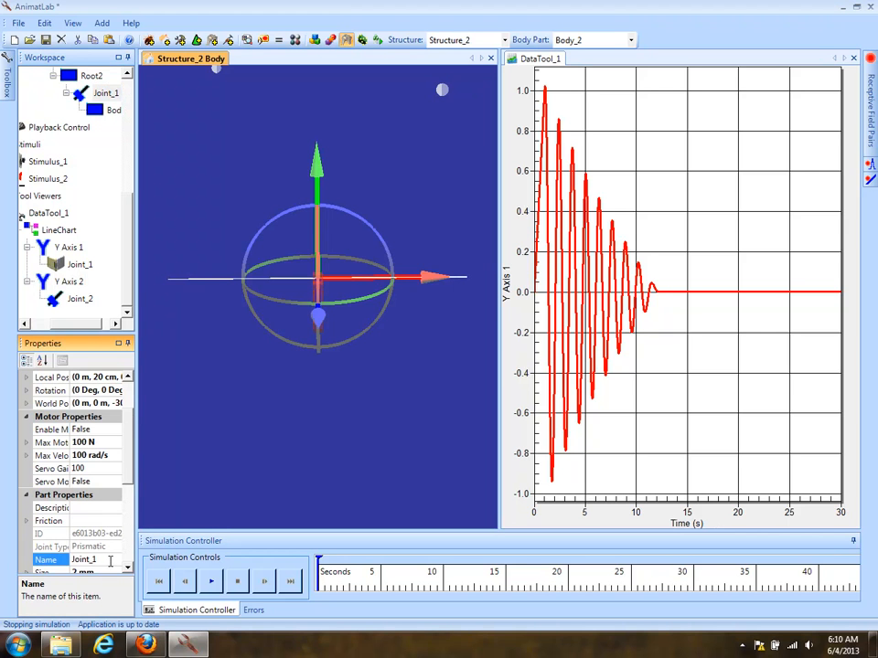
pyautogui.write('2')
pyautogui.press('Return')
# Run the simulation, switch the followed body part to Root2, and run the simulation again.
pyautogui.click(213, 582)
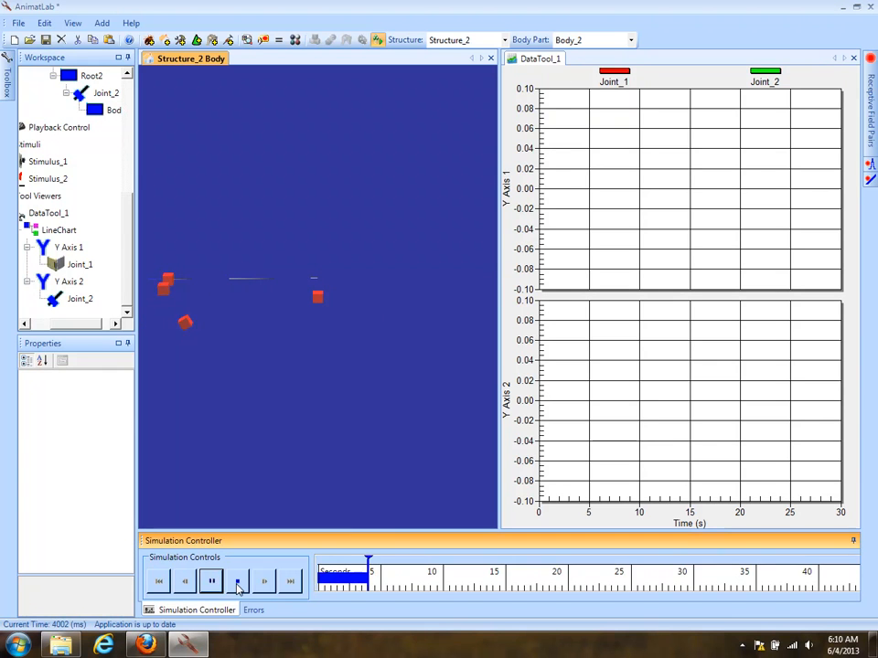
pyautogui.click(237, 583)
pyautogui.click(629, 41)
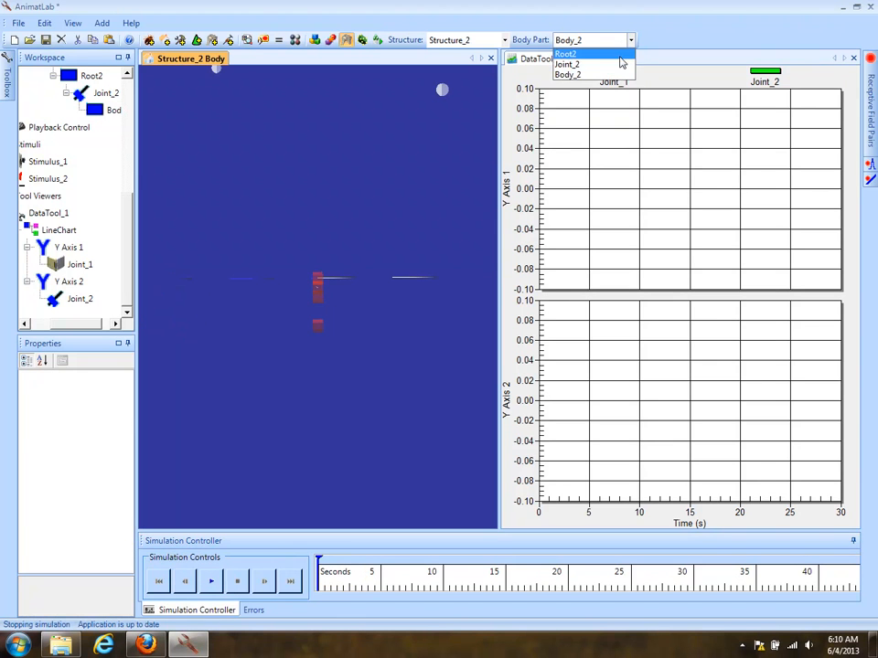
pyautogui.click(620, 56)
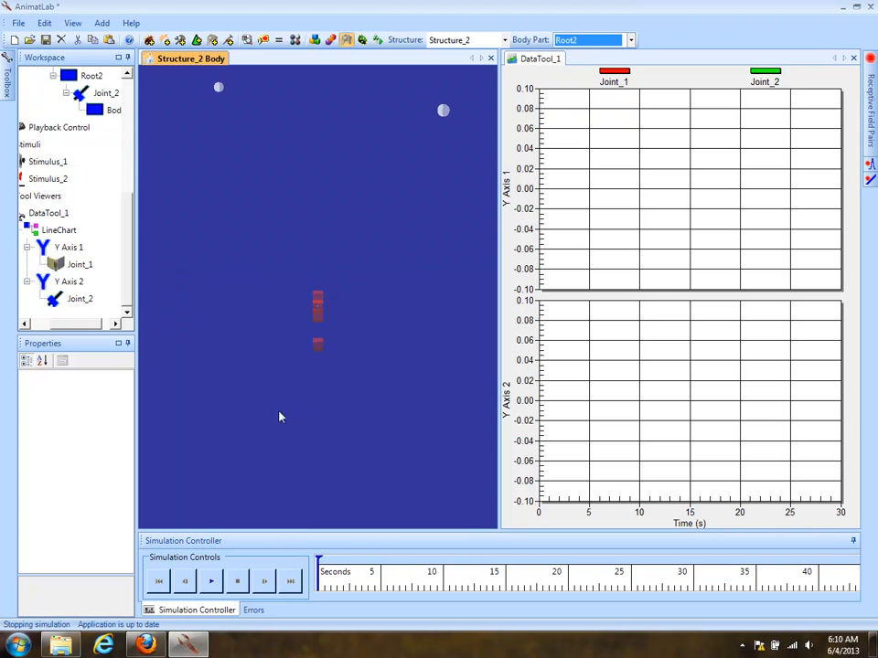
pyautogui.click(211, 583)
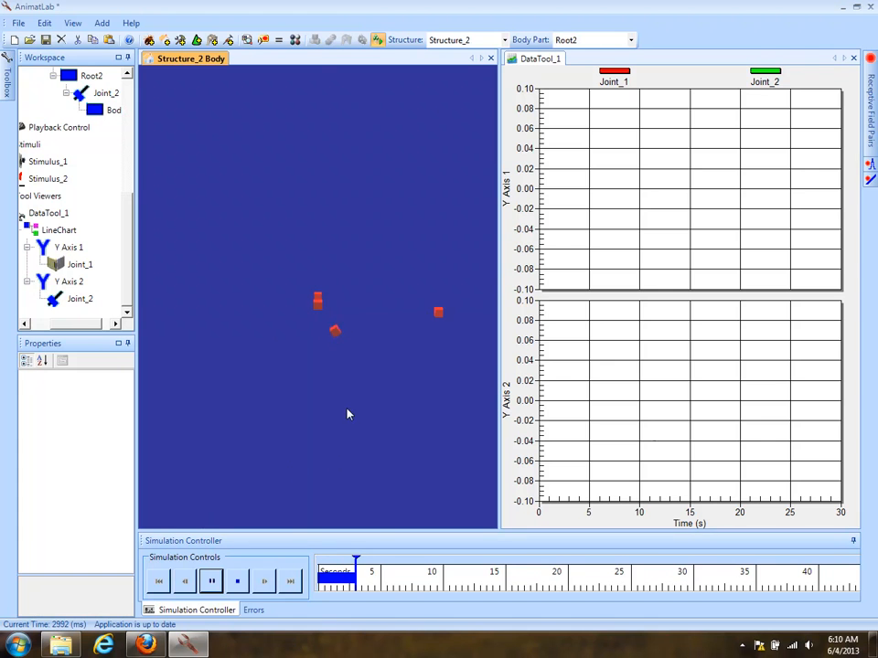
pyautogui.click(240, 581)
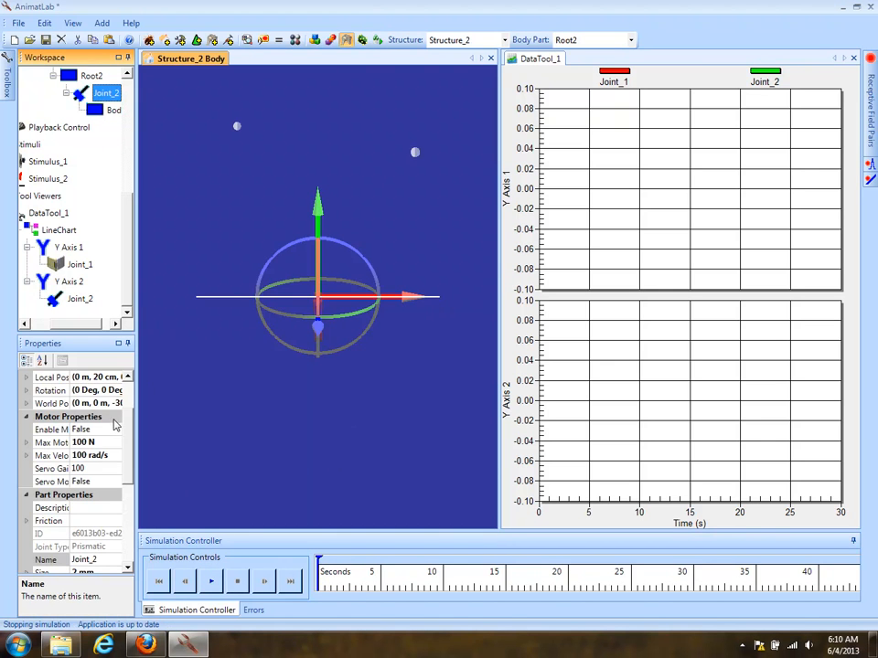
# Enlarge Joint_2's display size, trying 5 mm first and settling on 8 mm.
pyautogui.scroll(-5, 41, 512)
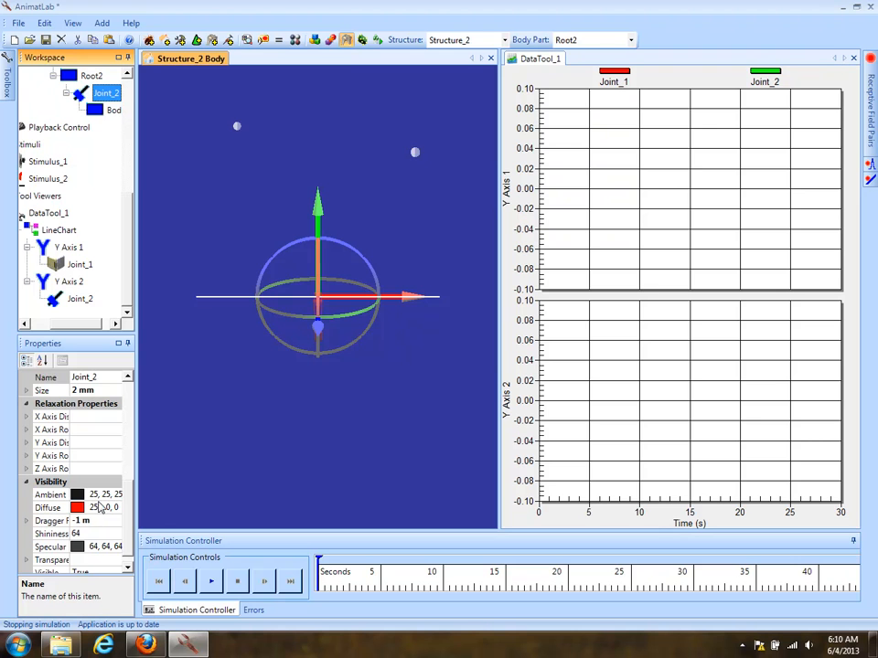
pyautogui.scroll(-1, 128, 502)
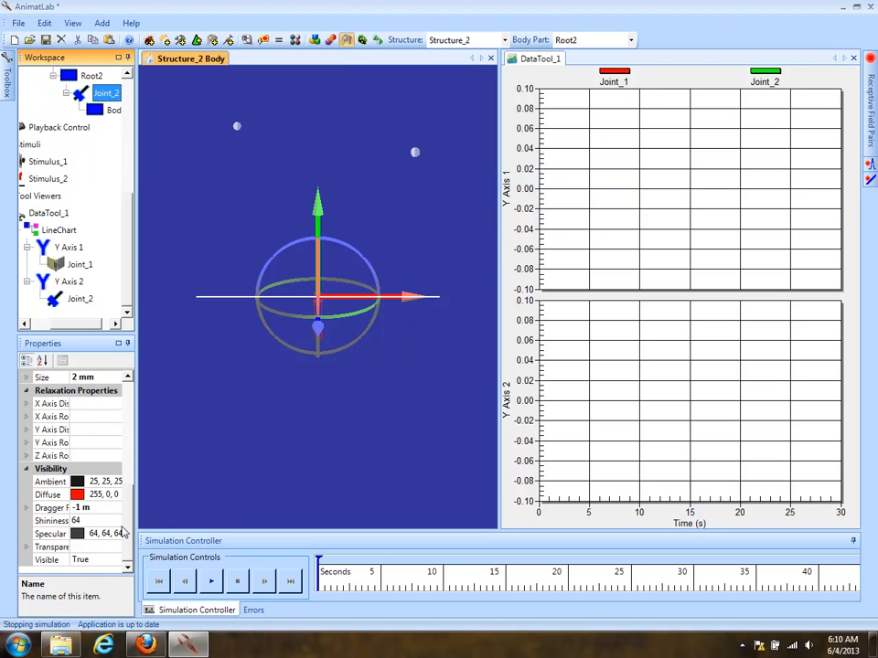
pyautogui.click(99, 376)
pyautogui.write('5')
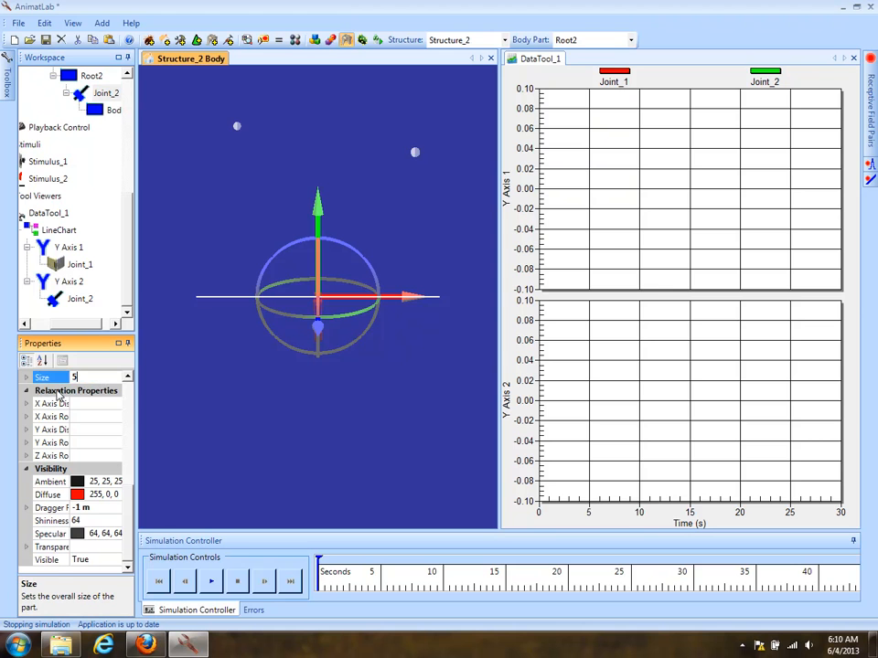
pyautogui.click(56, 392)
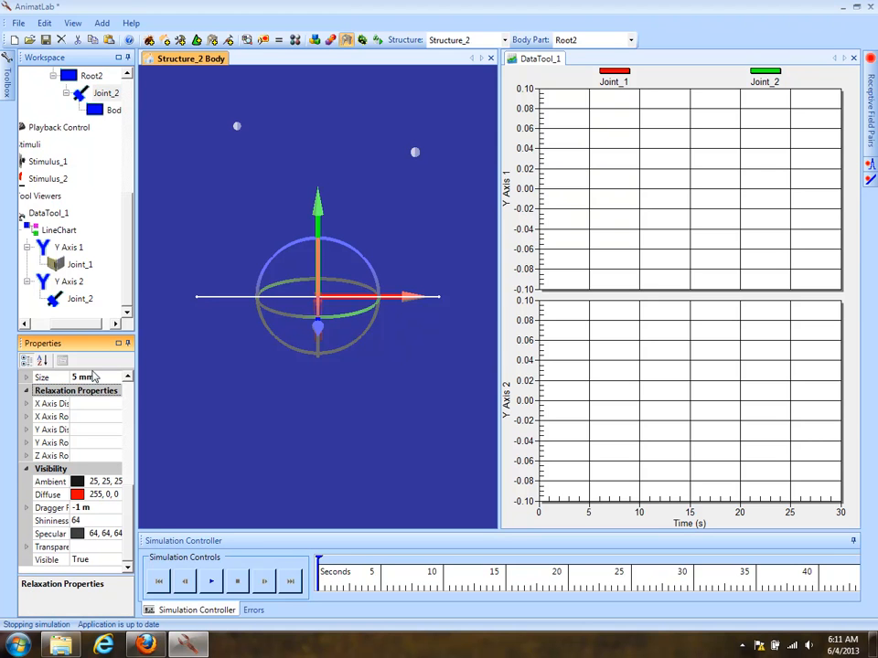
pyautogui.click(95, 377)
pyautogui.write('8')
pyautogui.press('Return')
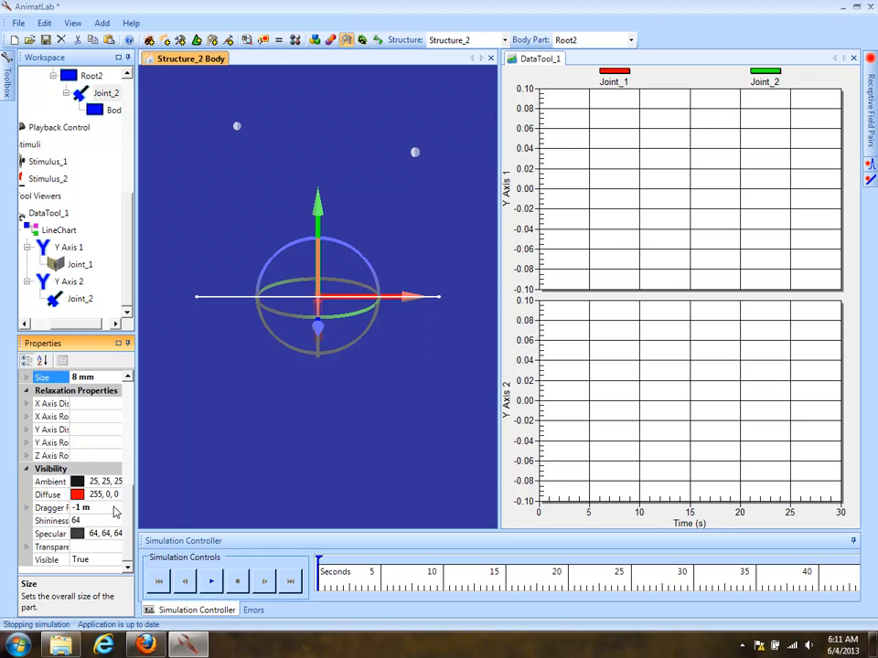
# Change Joint_2's transparency for simulation mode and run the simulation to check how the joint is displayed.
pyautogui.click(26, 548)
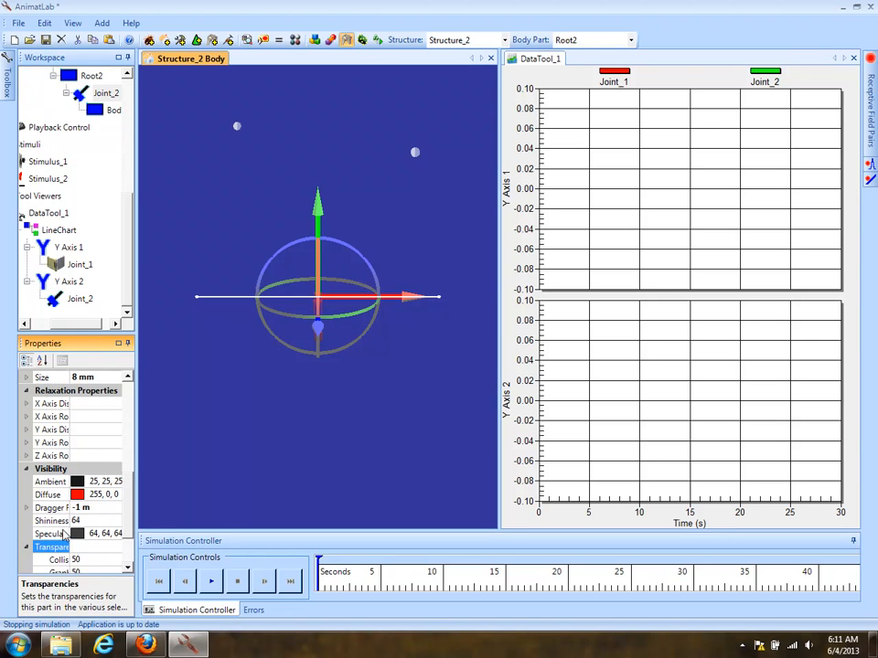
pyautogui.scroll(-2, 36, 540)
pyautogui.click(92, 544)
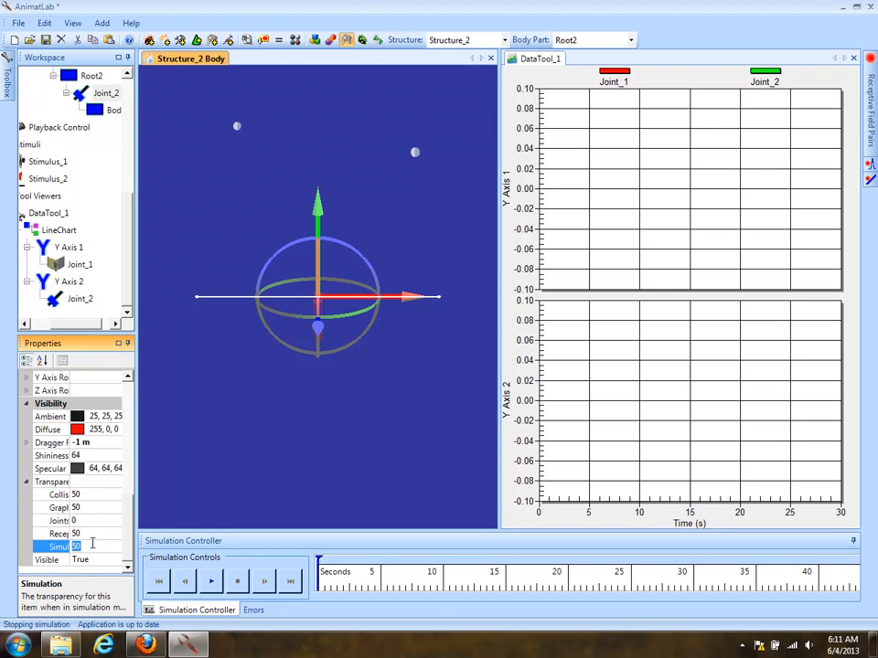
pyautogui.click(211, 582)
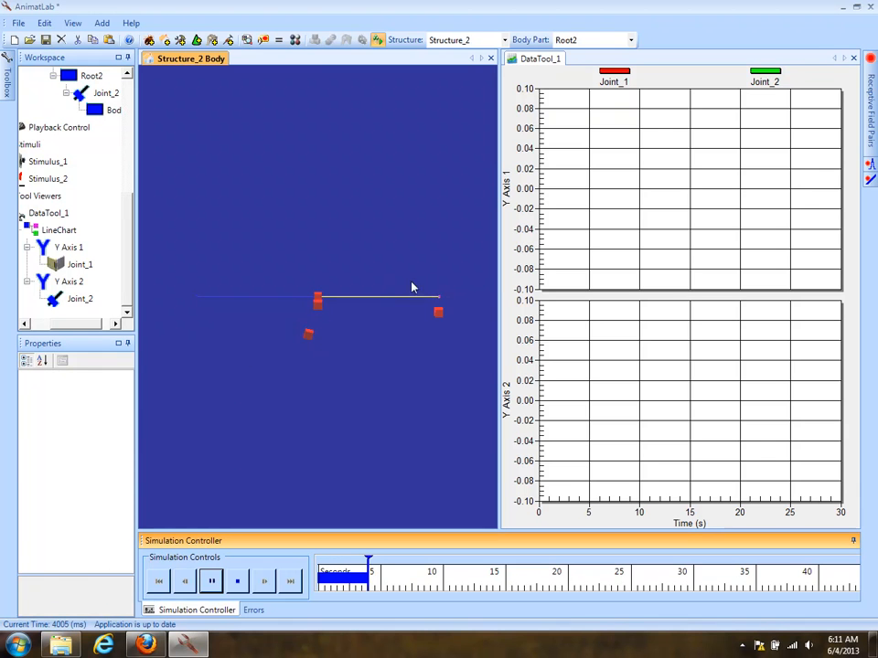
pyautogui.click(236, 581)
# Change the environment's background color to a medium light blue and run the simulation against it.
pyautogui.scroll(5, 121, 142)
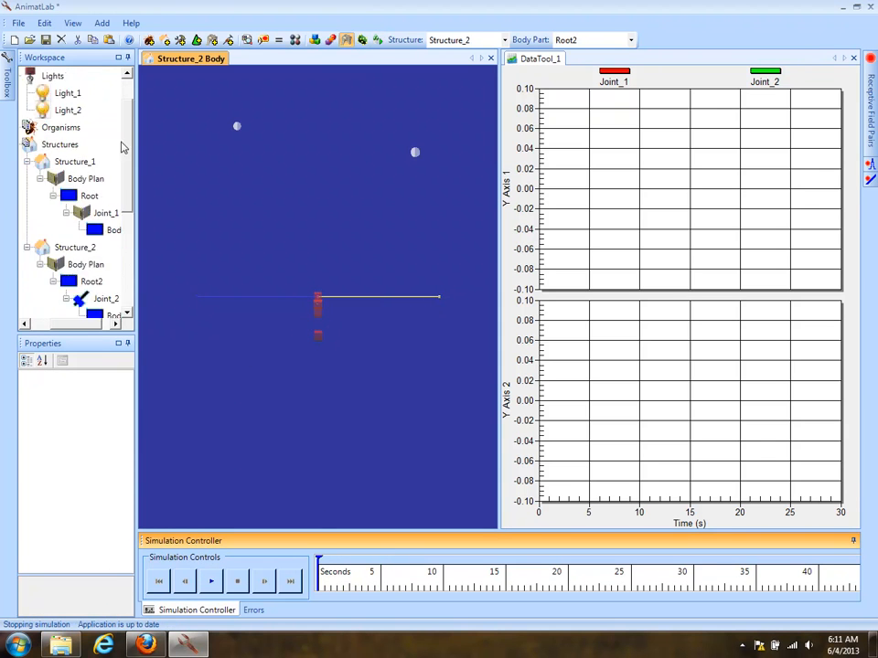
pyautogui.click(35, 92)
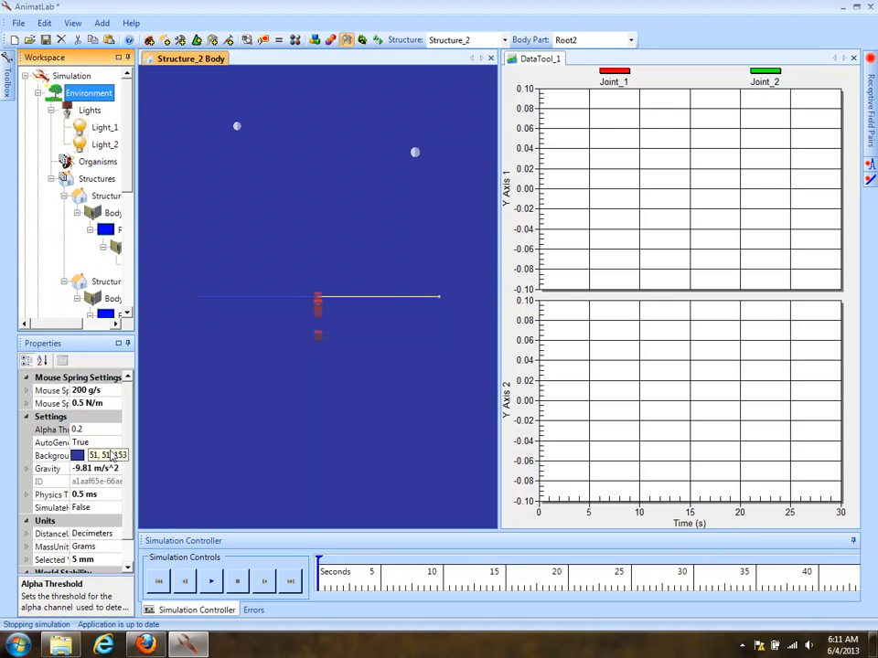
pyautogui.click(117, 455)
pyautogui.click(117, 455)
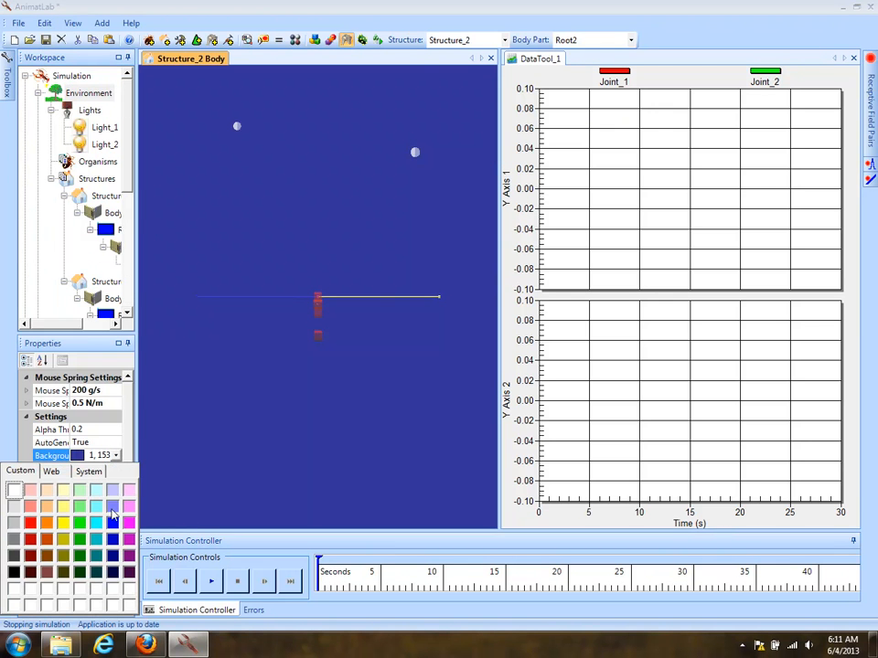
pyautogui.click(113, 492)
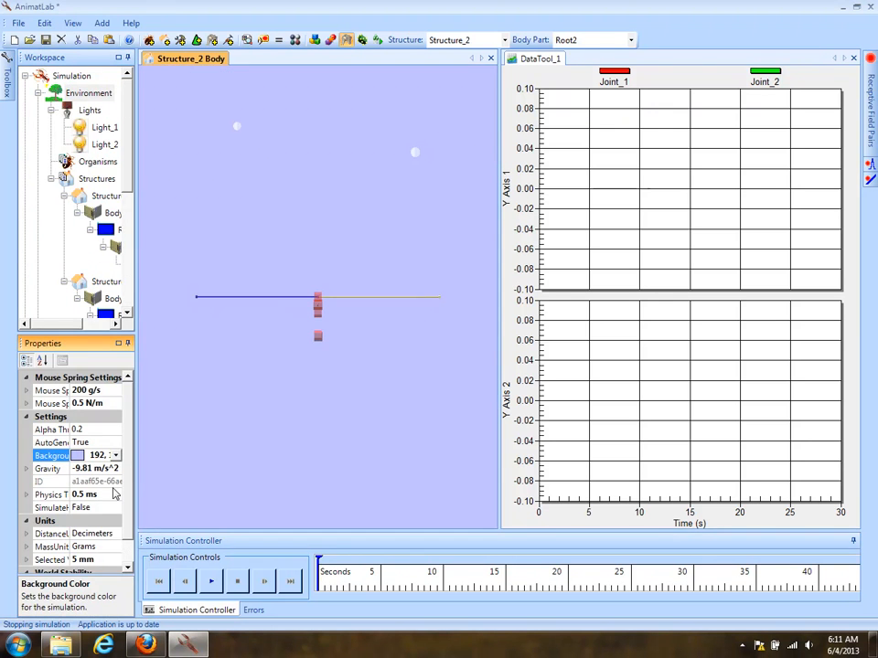
pyautogui.click(116, 454)
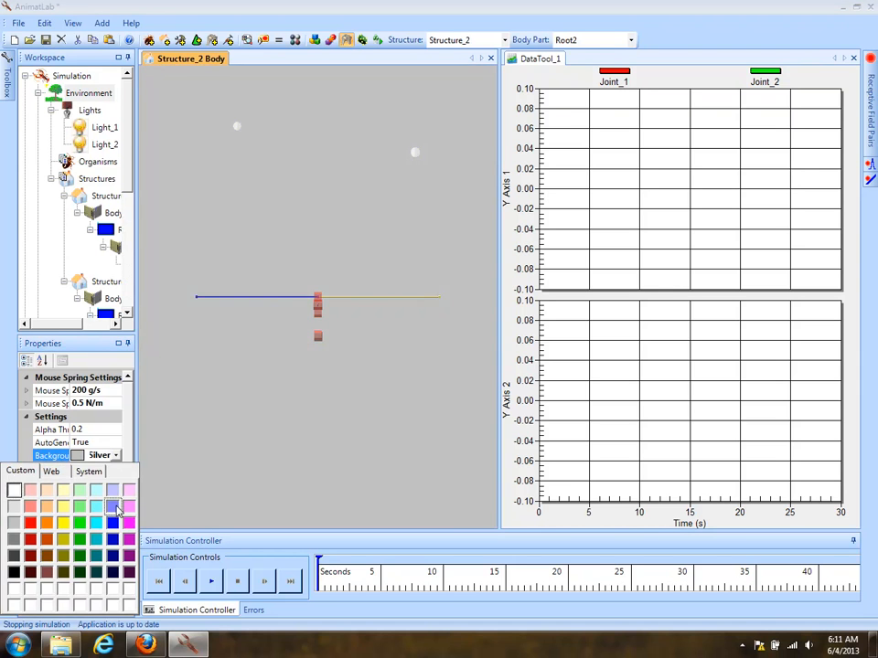
pyautogui.click(114, 509)
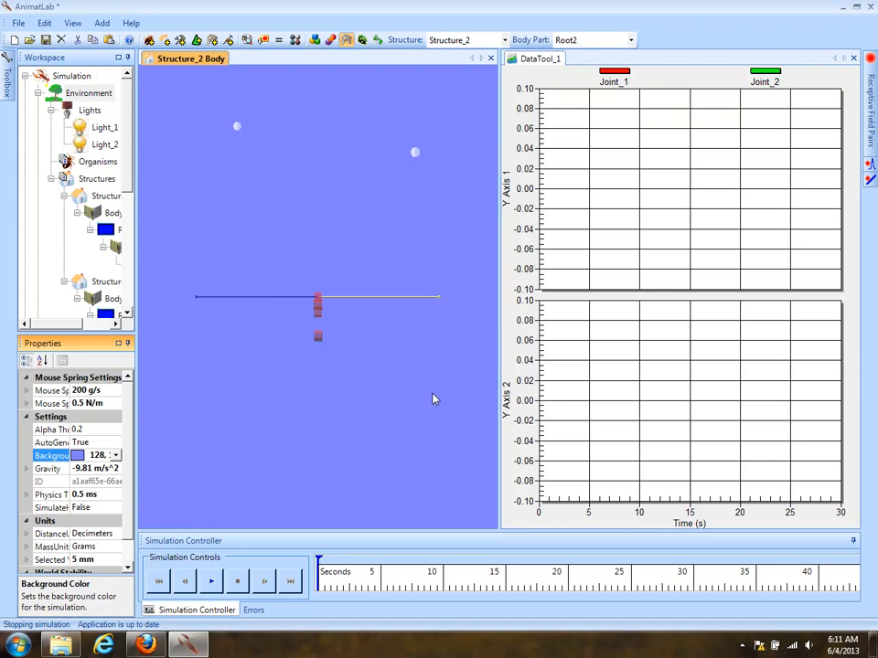
pyautogui.click(211, 582)
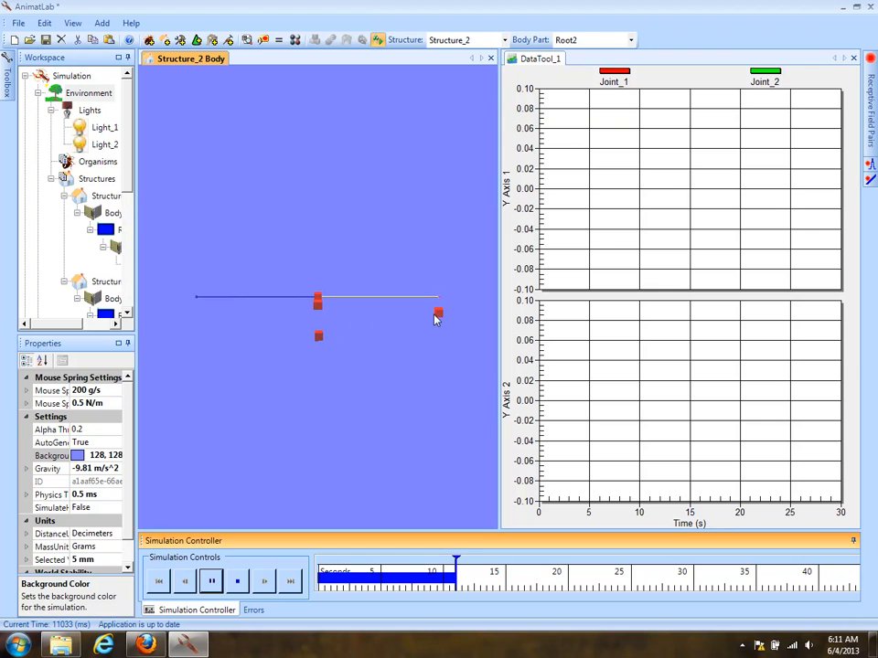
pyautogui.click(238, 581)
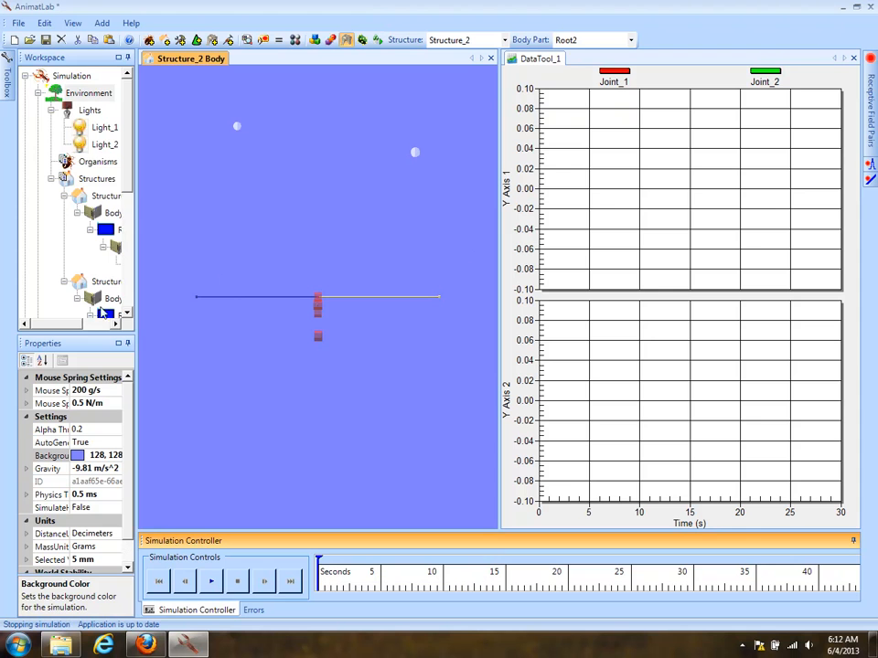
# Set the line chart's end time to 10 s and run the simulation through that period.
pyautogui.scroll(-5, 121, 221)
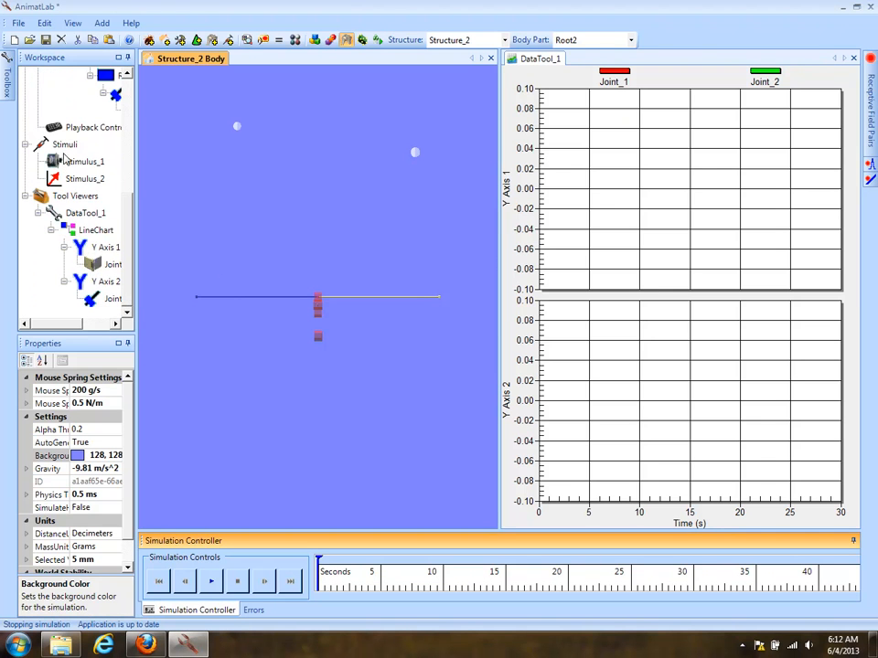
pyautogui.click(92, 231)
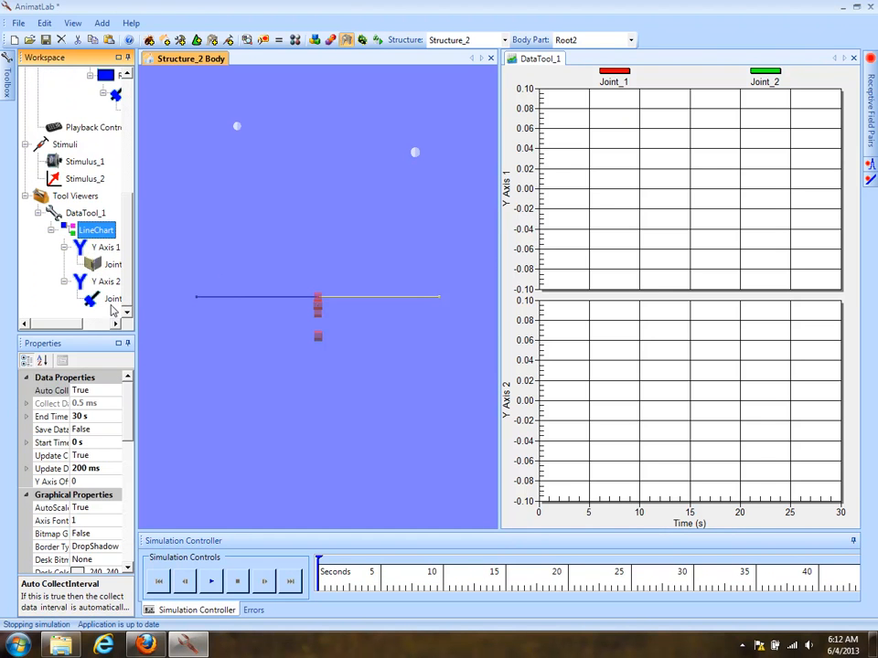
pyautogui.click(94, 417)
pyautogui.write('100')
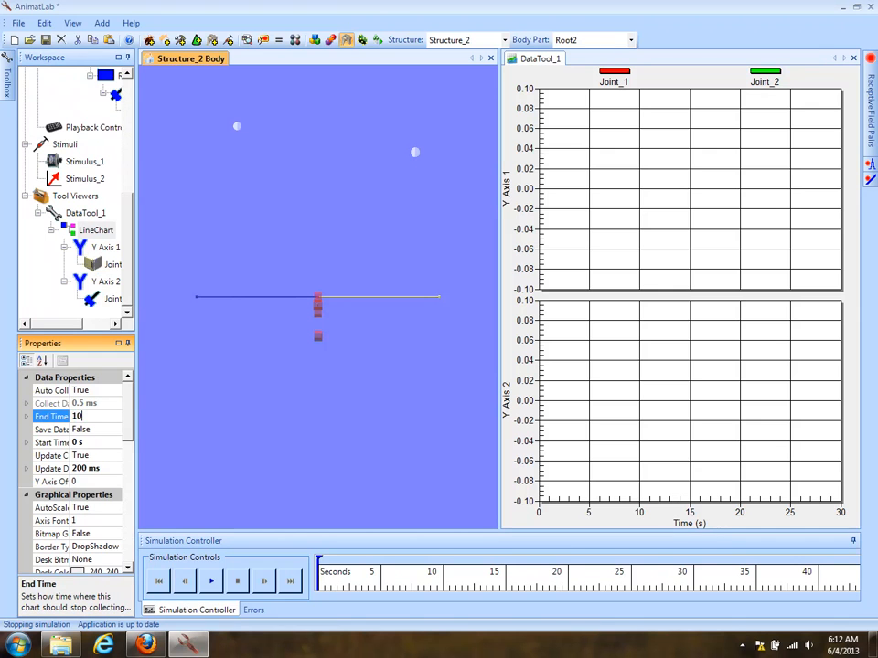
pyautogui.press('Return')
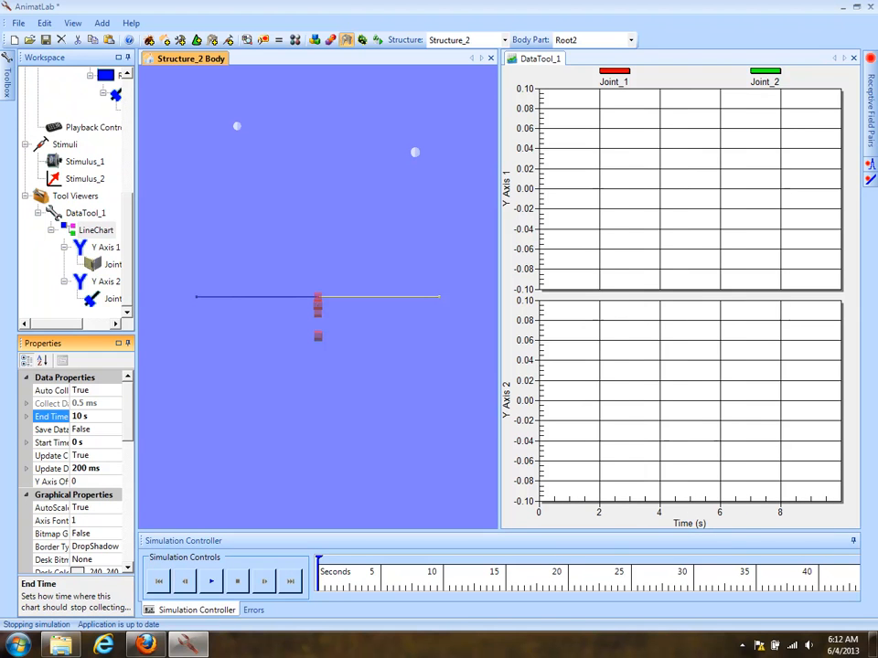
pyautogui.click(211, 581)
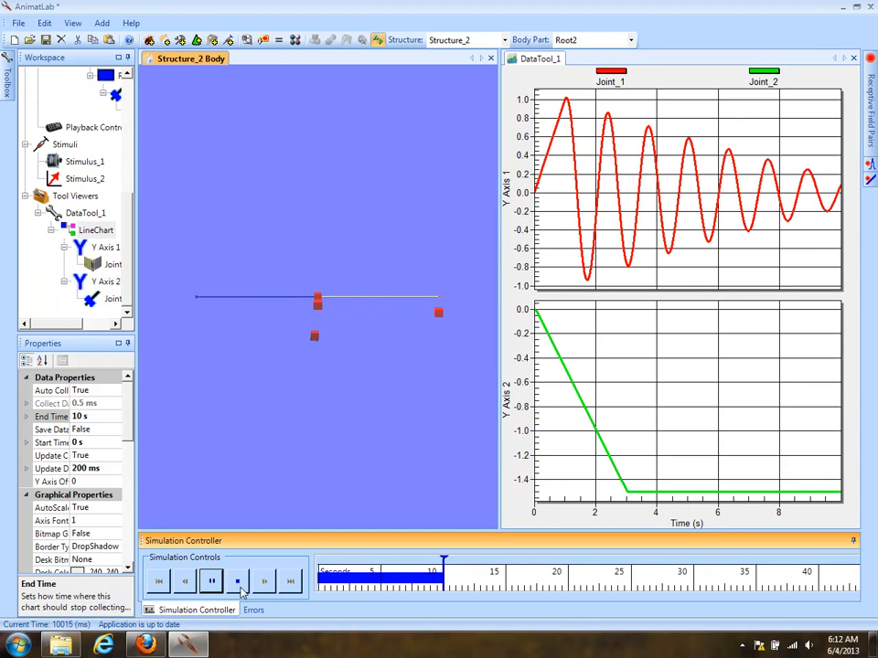
pyautogui.click(239, 585)
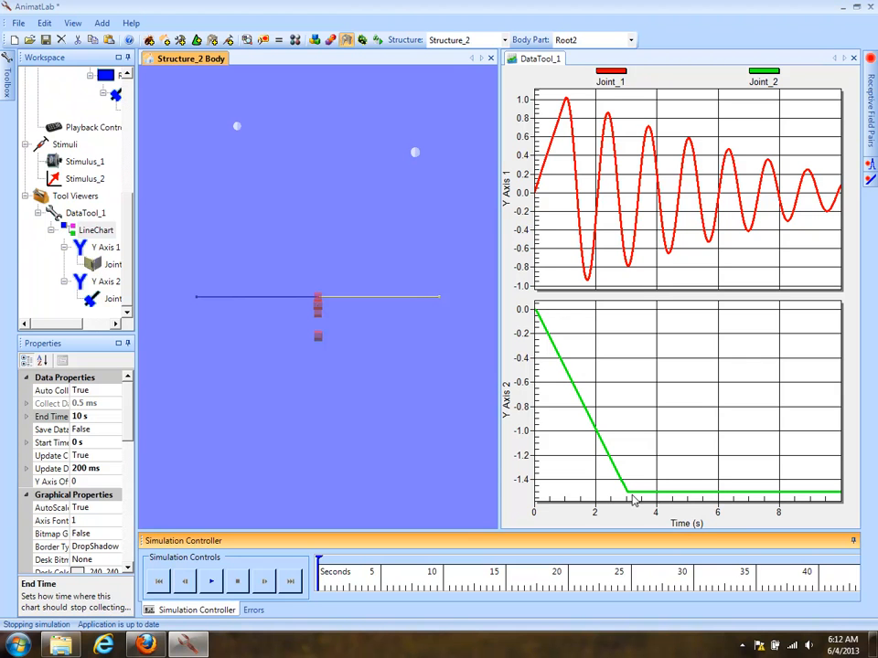
# Enable friction on Joint_2 and run the simulation to chart its effect on the prismatic joint.
pyautogui.click(115, 94)
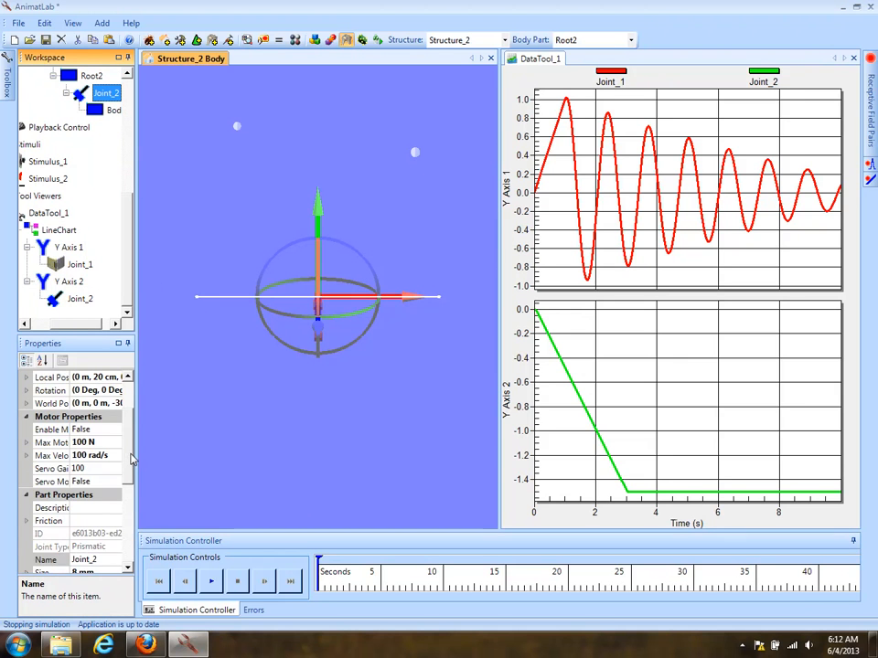
pyautogui.scroll(-4, 92, 475)
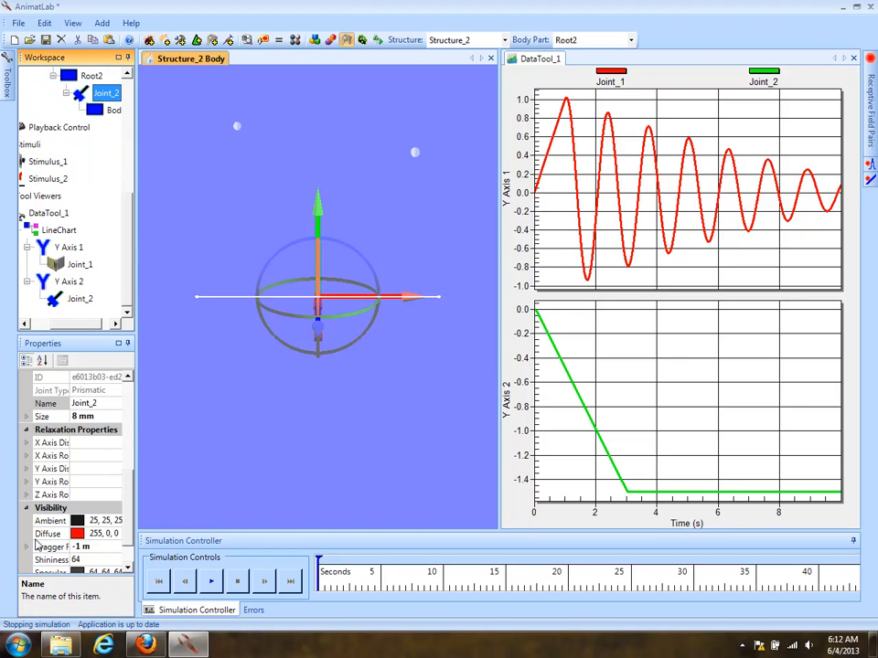
pyautogui.scroll(4, 130, 445)
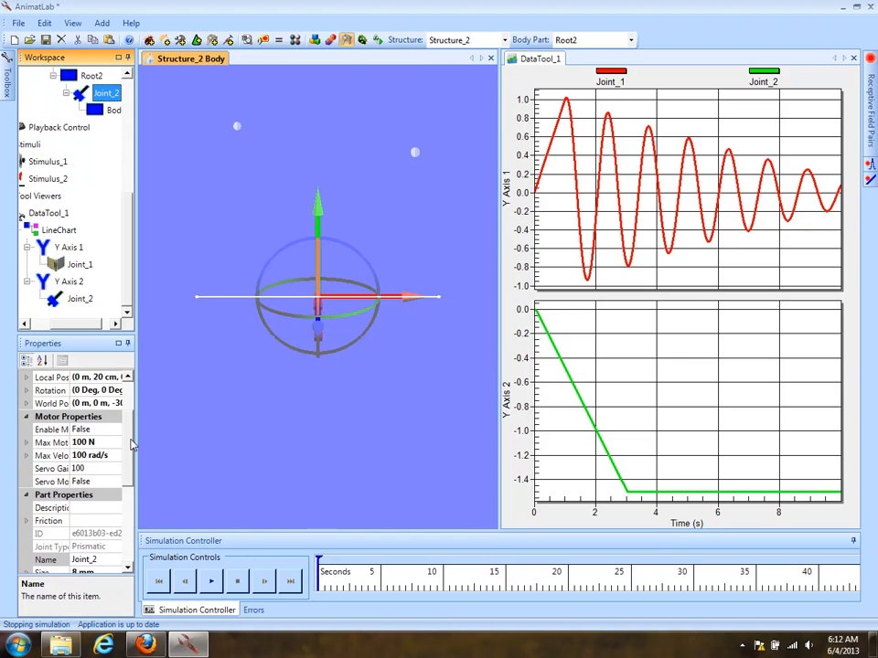
pyautogui.doubleClick(47, 521)
pyautogui.doubleClick(59, 445)
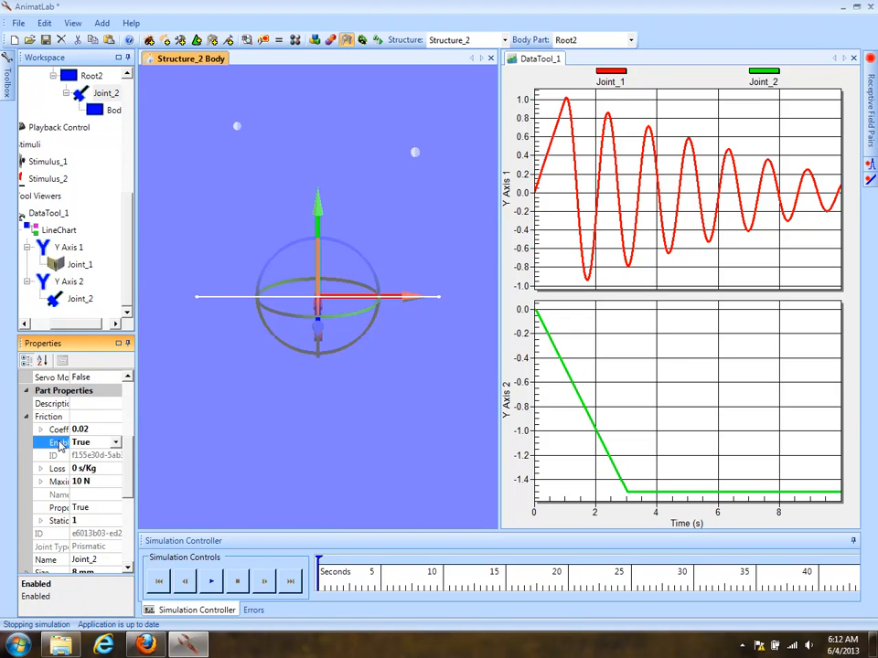
pyautogui.click(212, 583)
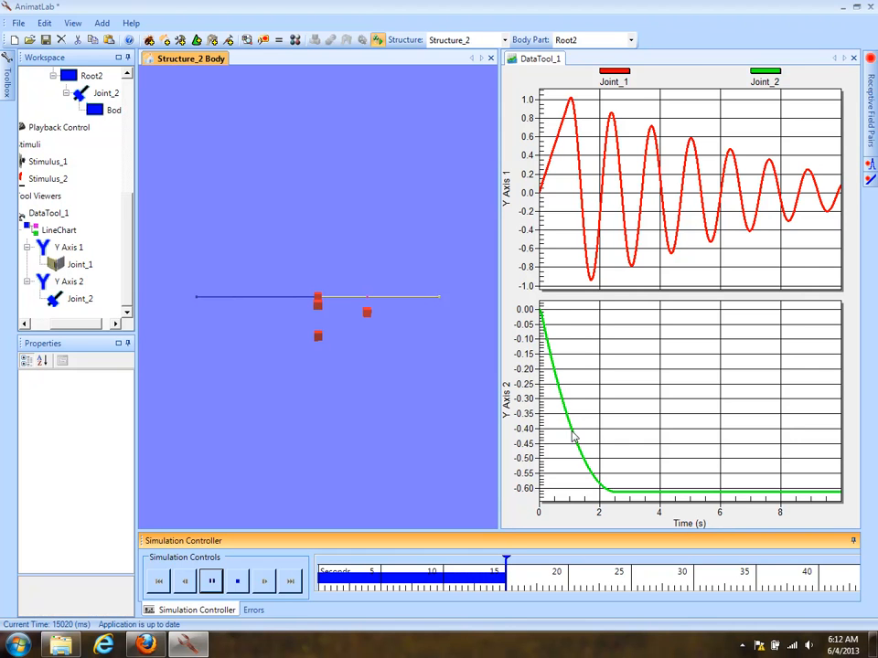
pyautogui.click(237, 581)
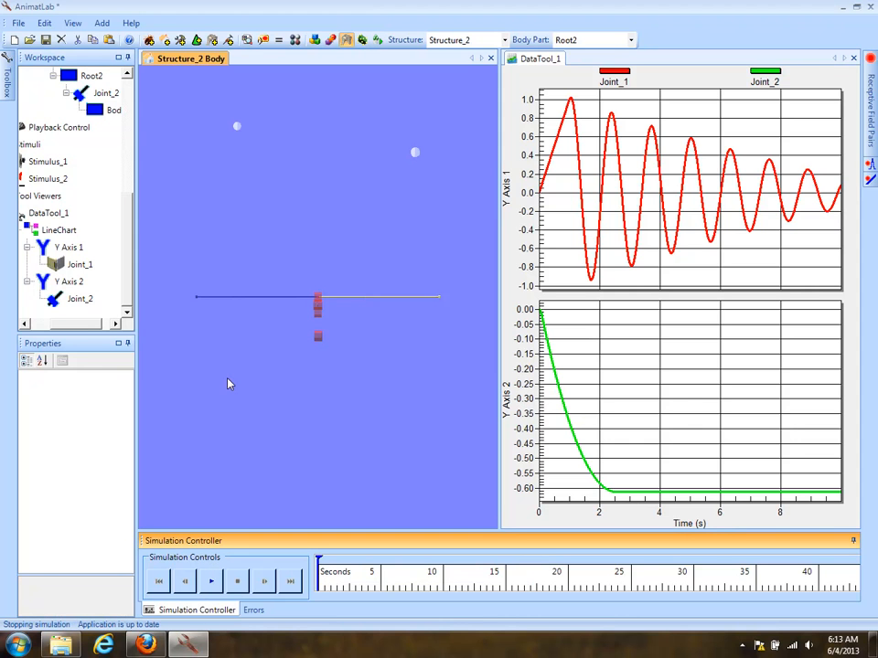
# Lower Joint_2's friction coefficient to 0.01 and rerun the simulation for about 10 s.
pyautogui.click(108, 95)
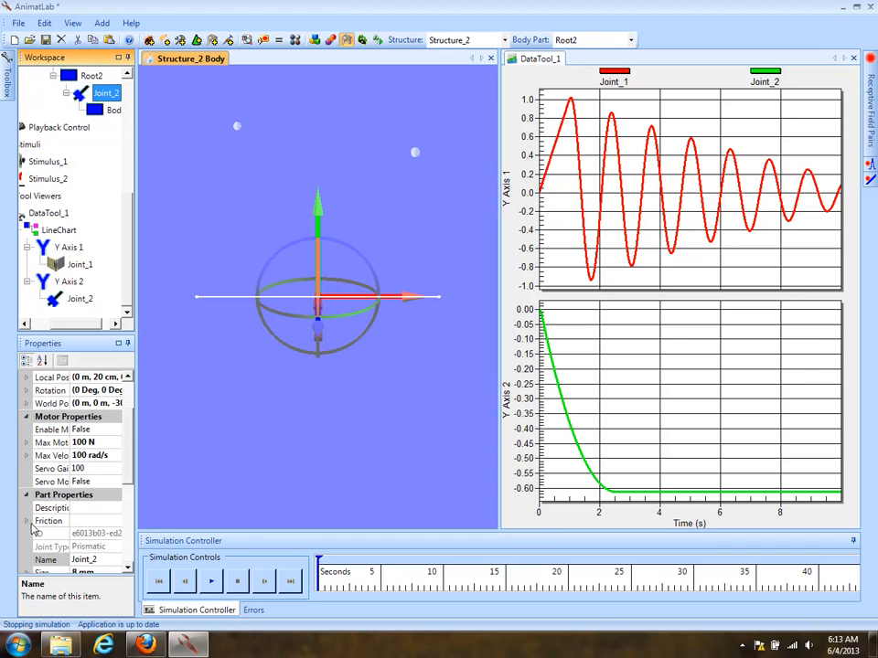
pyautogui.click(28, 528)
pyautogui.click(96, 428)
pyautogui.doubleClick(96, 429)
pyautogui.write('0.01')
pyautogui.press('Return')
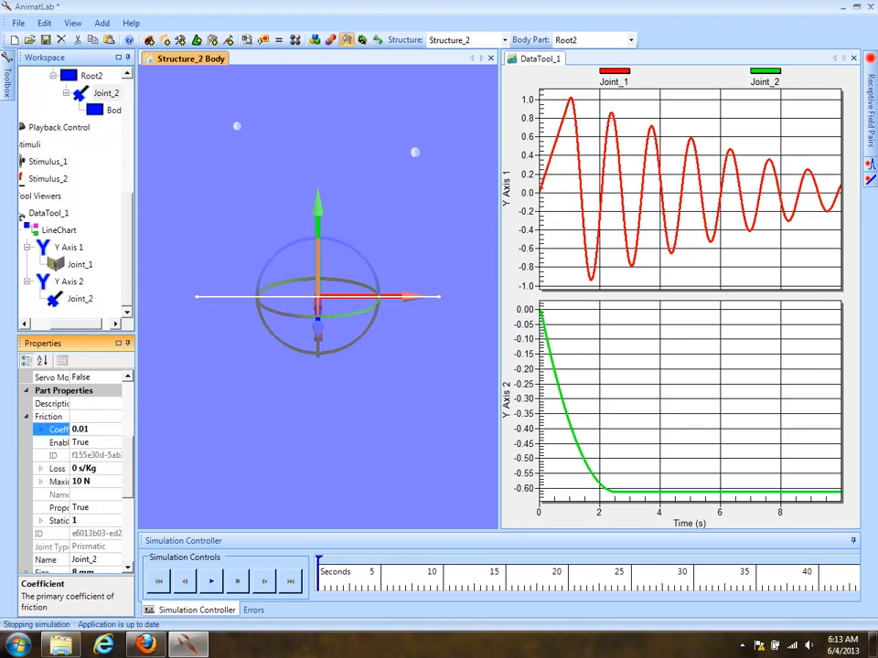
pyautogui.click(211, 581)
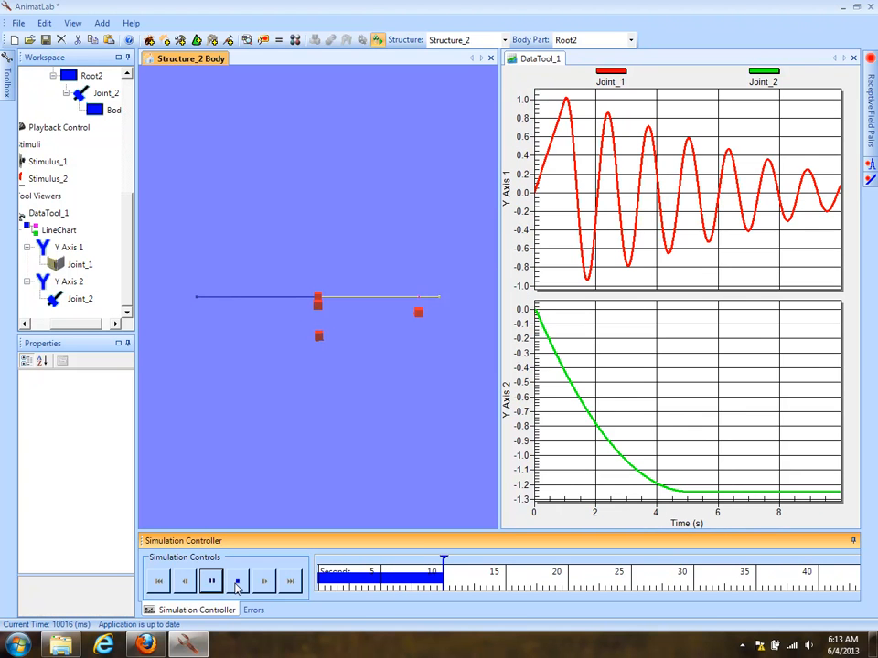
pyautogui.click(236, 582)
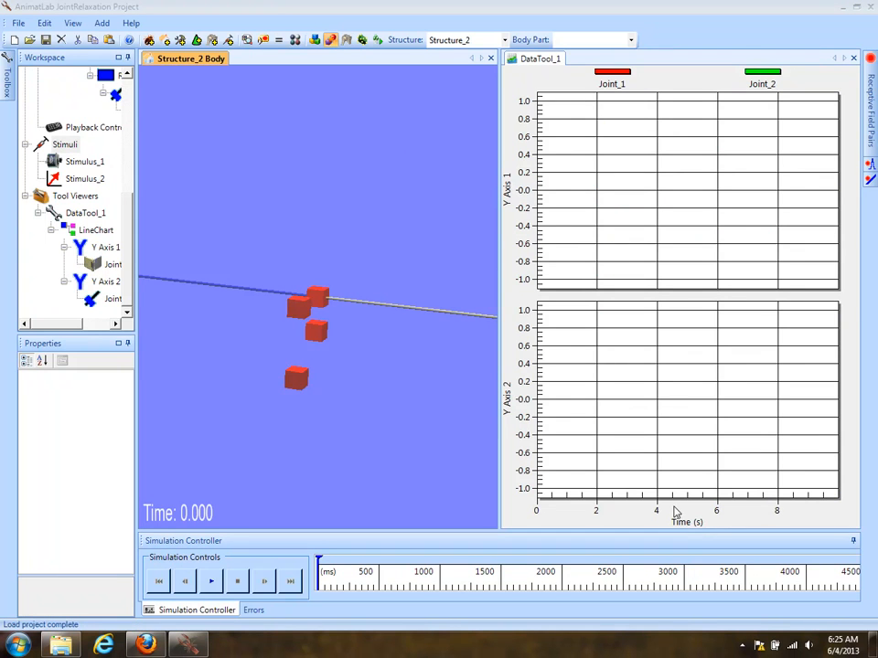
# Examine Joint_2's X Axis Rotation relaxation settings, including its stiffness, damping and loss.
pyautogui.click(117, 300)
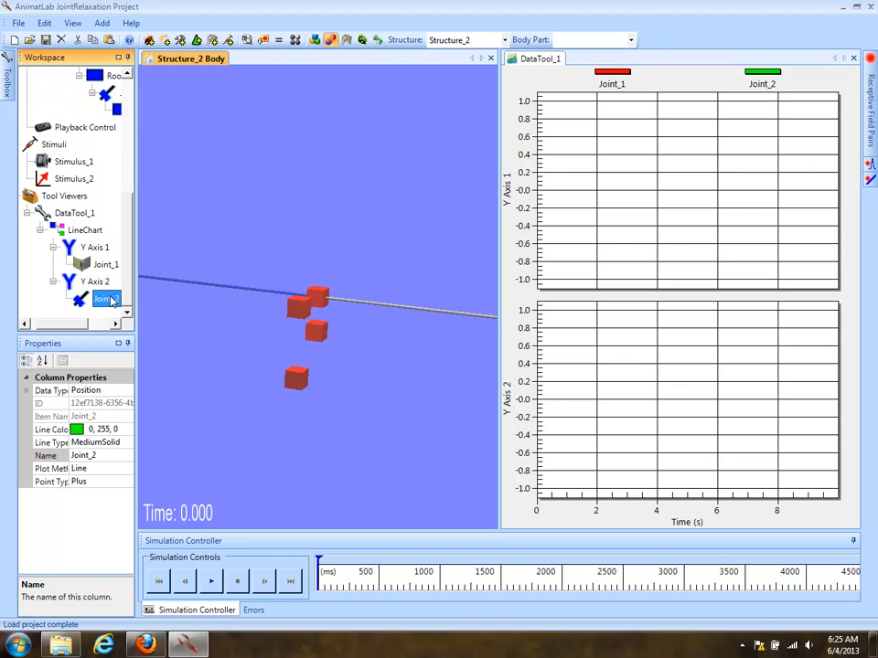
pyautogui.click(107, 95)
pyautogui.scroll(-4, 126, 443)
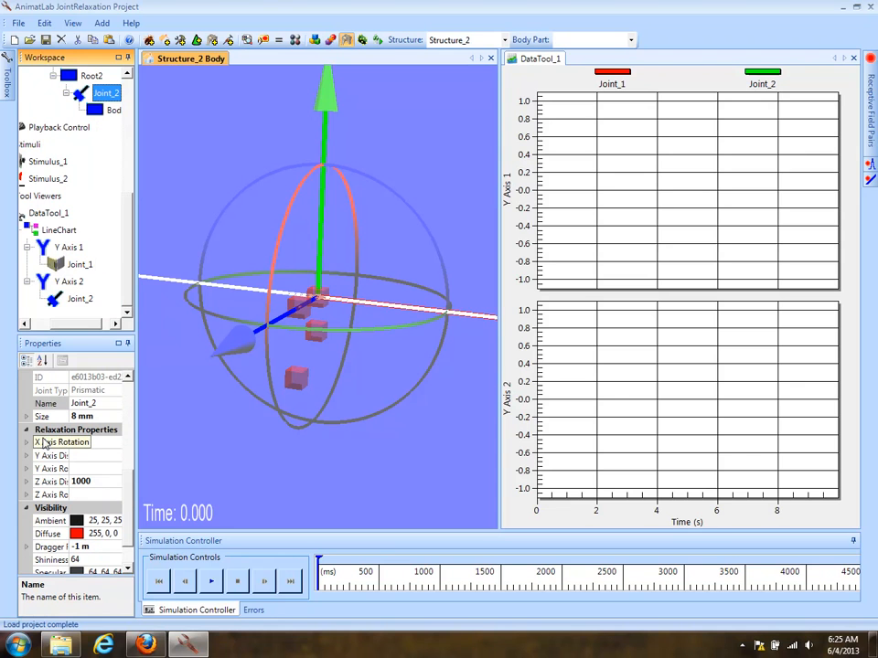
pyautogui.click(50, 443)
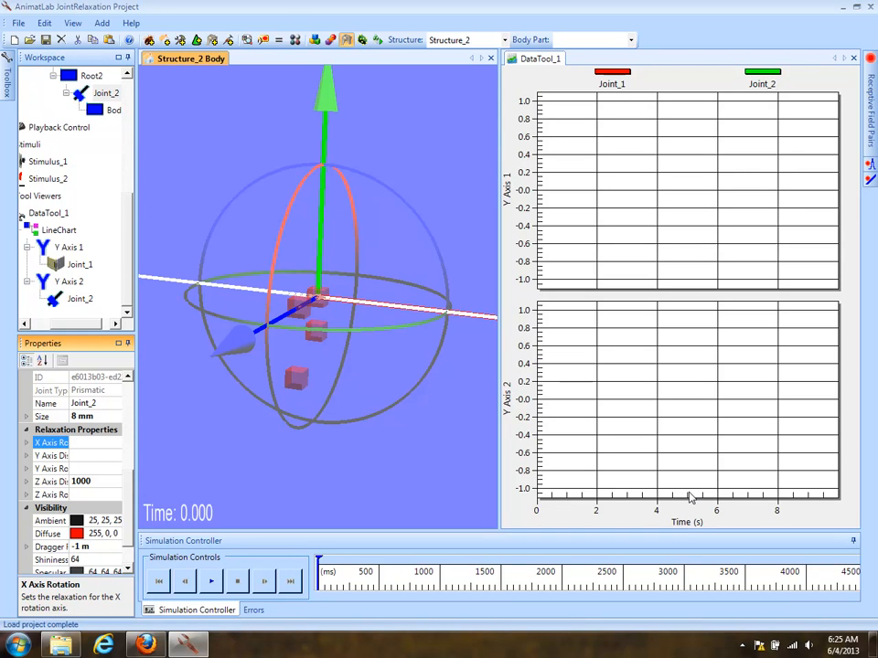
pyautogui.click(26, 442)
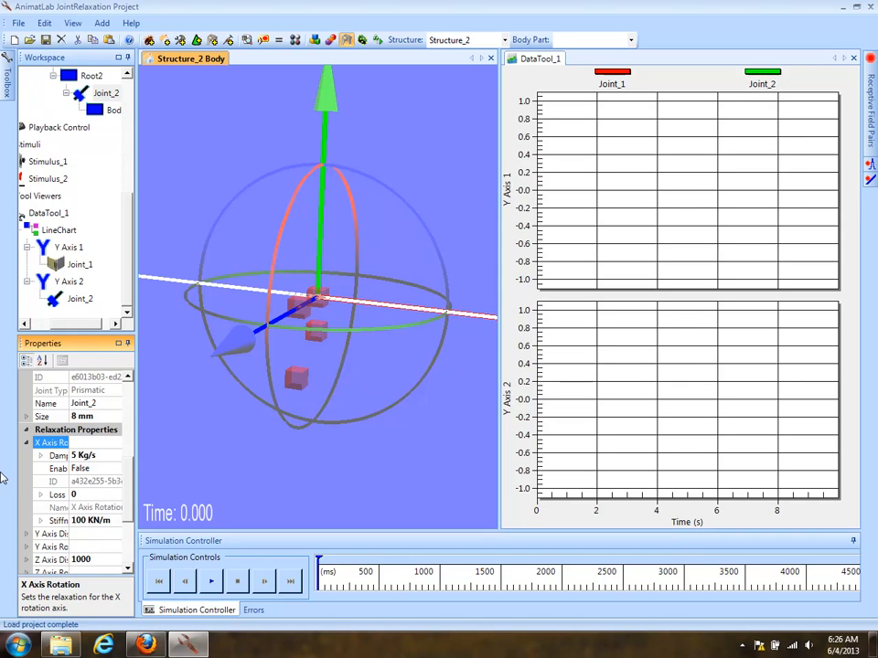
pyautogui.click(51, 521)
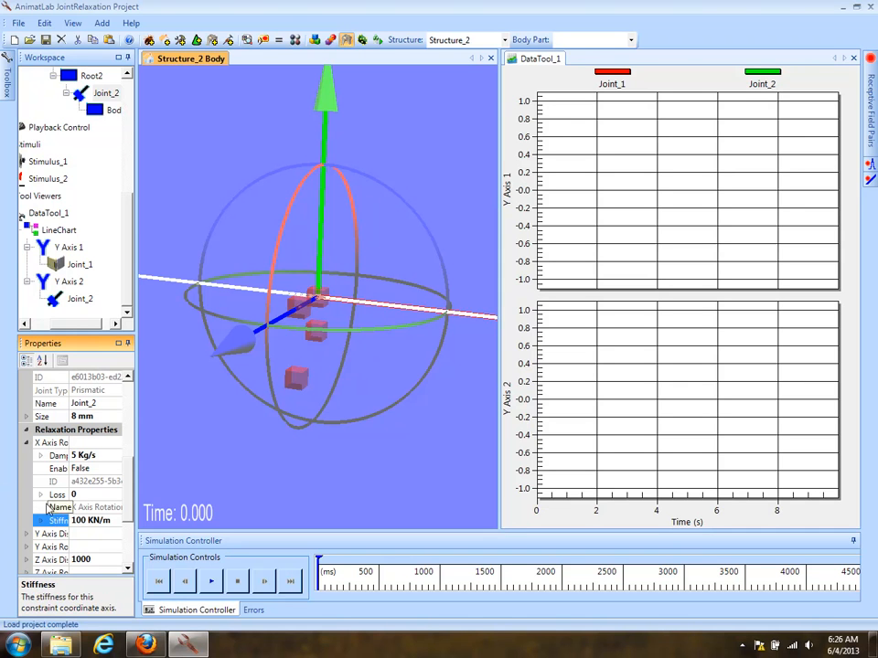
pyautogui.click(57, 455)
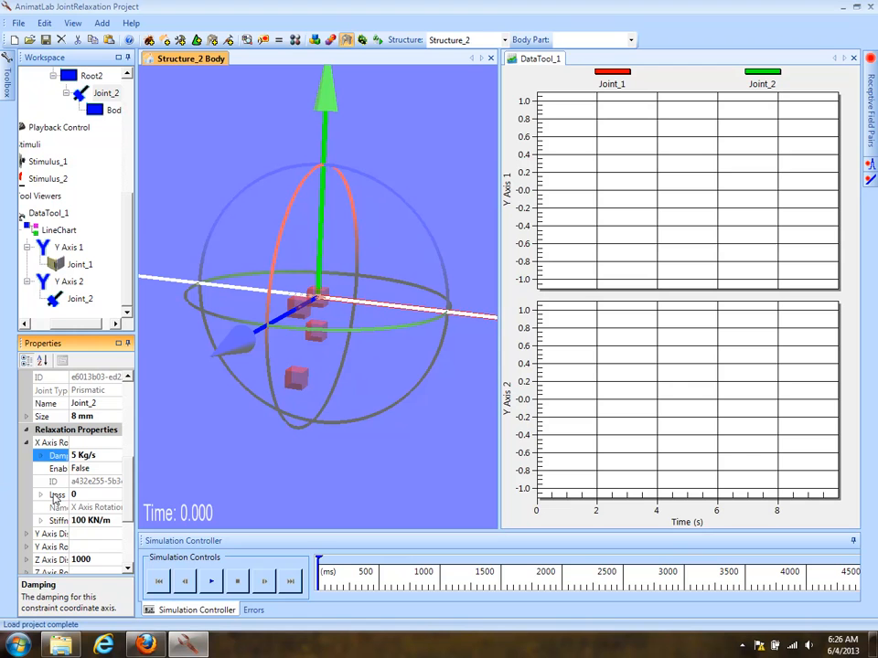
pyautogui.click(56, 495)
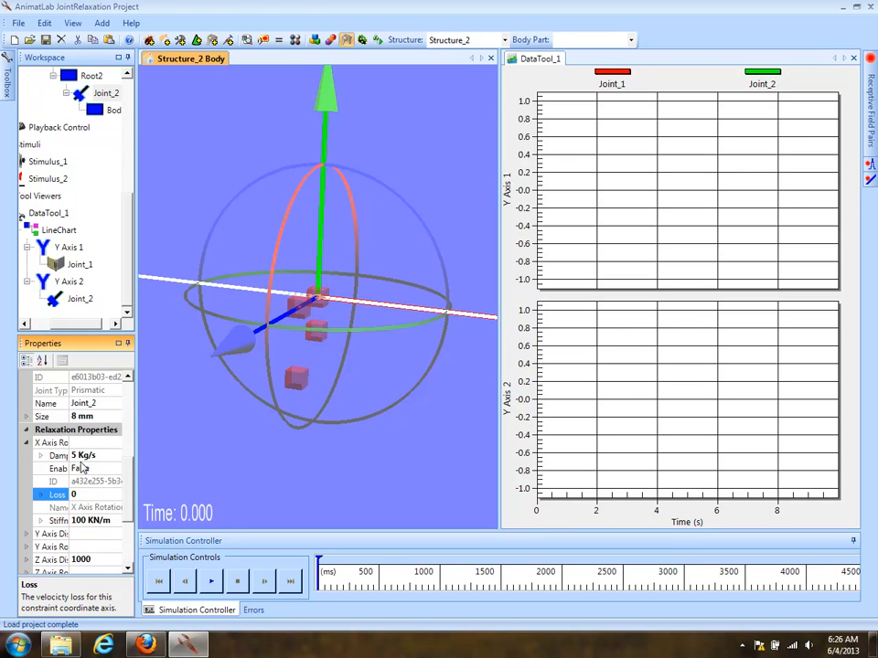
pyautogui.click(27, 445)
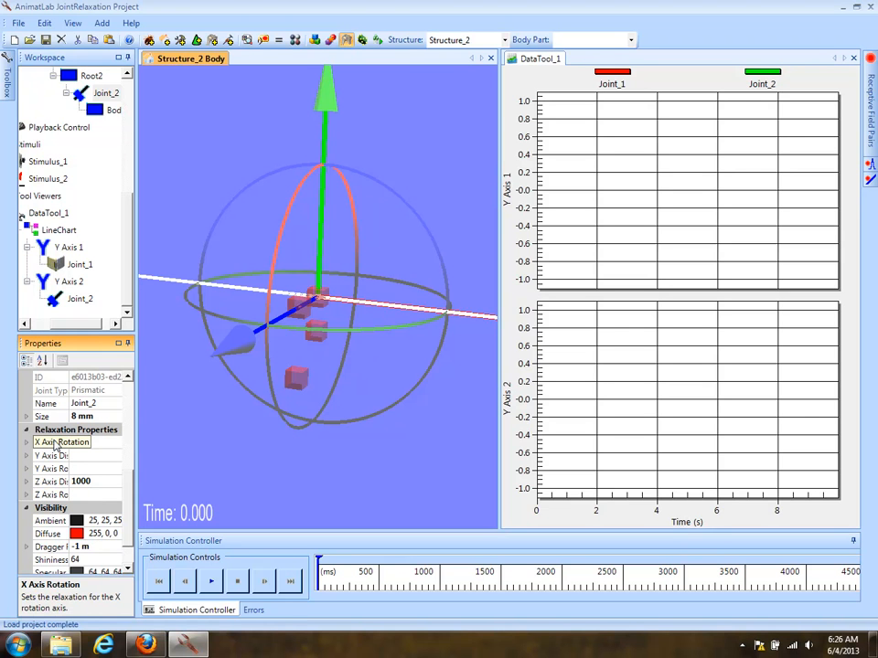
pyautogui.click(54, 444)
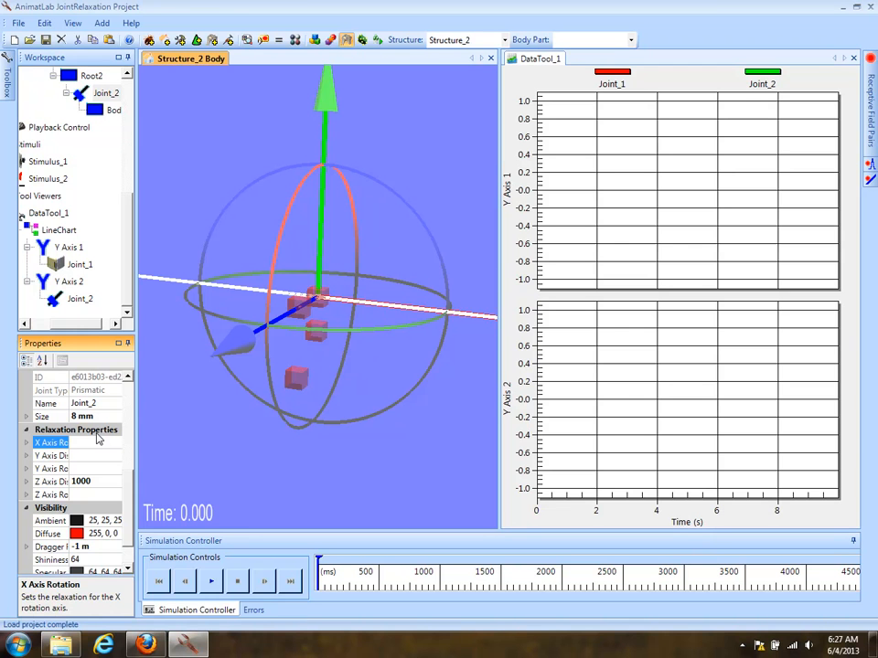
# Disable Joint_2's Z Axis Displacement relaxation, enable Y Axis Displacement with a stiffness of 1 KN/m, and run the simulation.
pyautogui.click(26, 482)
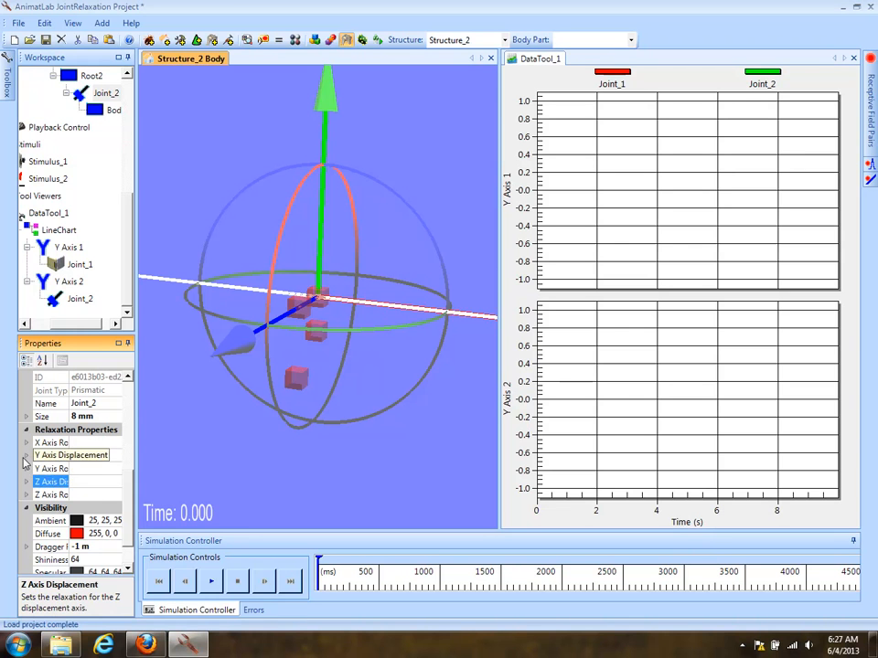
pyautogui.click(25, 456)
pyautogui.click(42, 483)
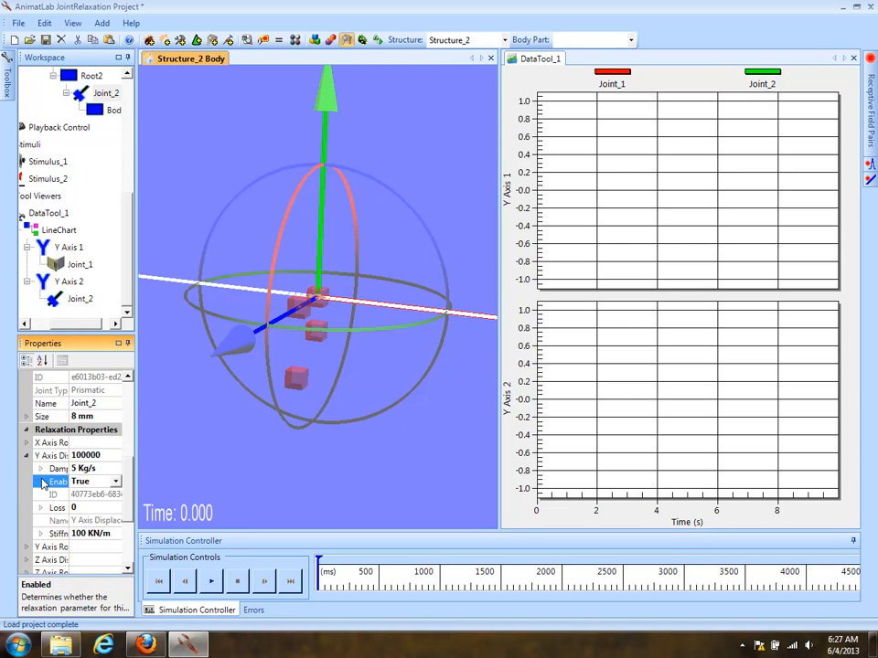
pyautogui.click(95, 534)
pyautogui.write('1')
pyautogui.click(54, 508)
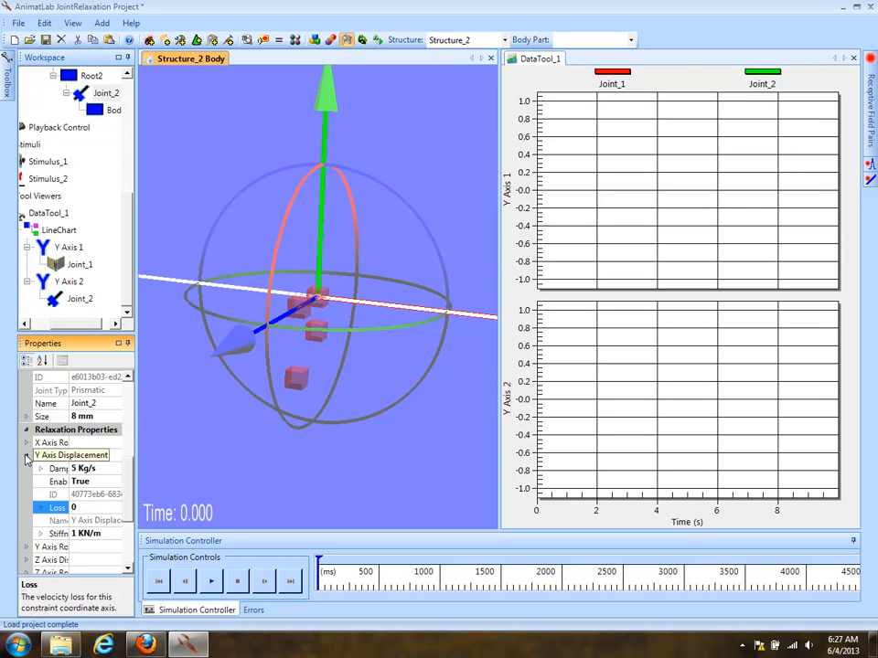
pyautogui.click(27, 481)
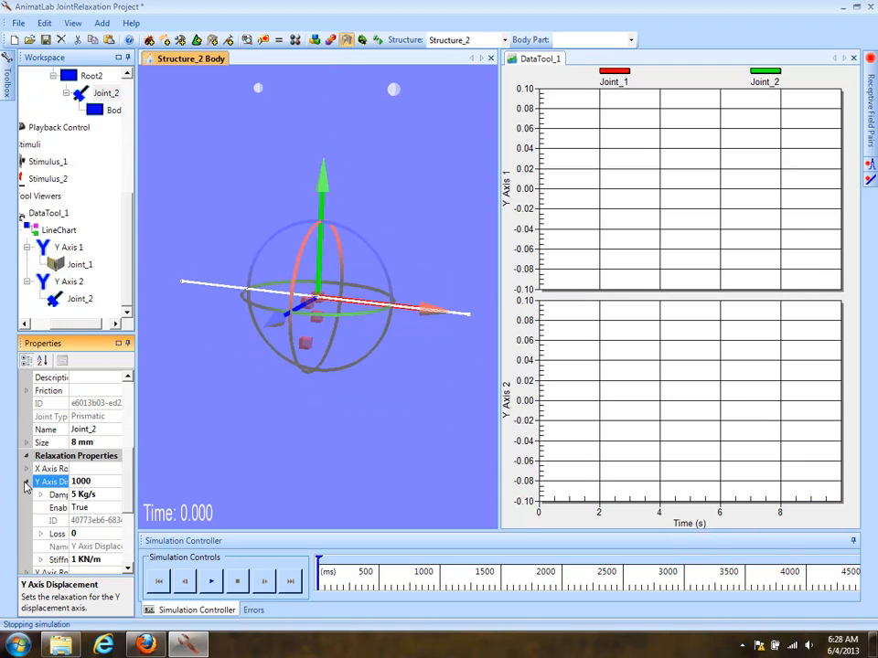
pyautogui.click(212, 583)
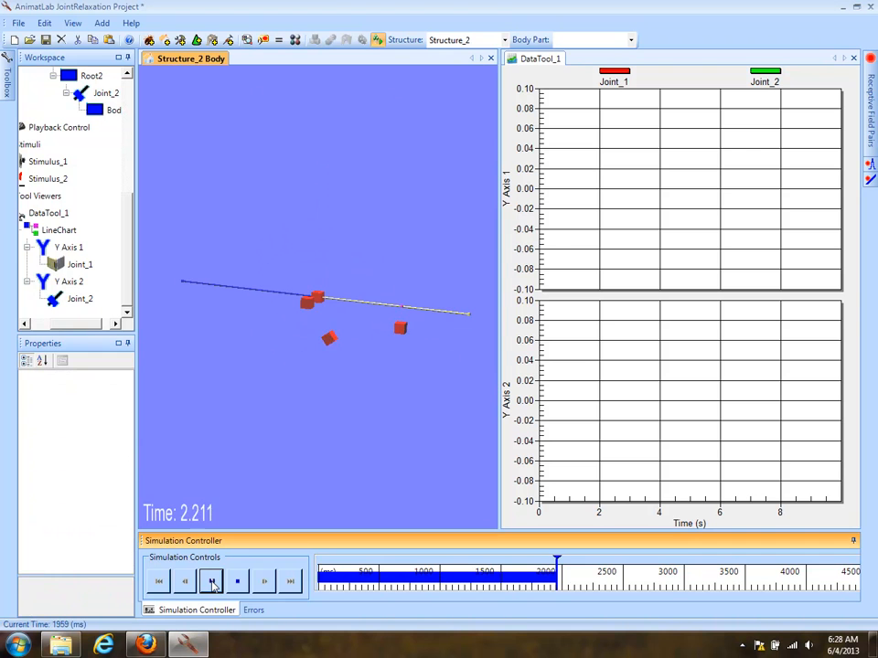
pyautogui.click(238, 582)
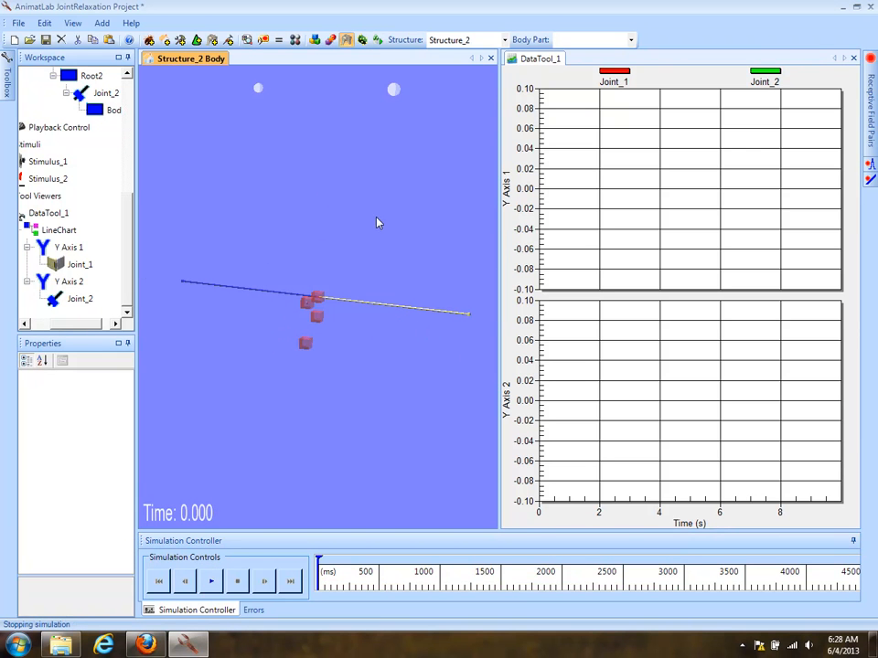
# Close the DataTool_1 chart, saving the project, and run the simulation in the enlarged Structure_2 body view.
pyautogui.scroll(5, 362, 411)
pyautogui.moveTo(356, 472); pyautogui.dragTo(391, 255)
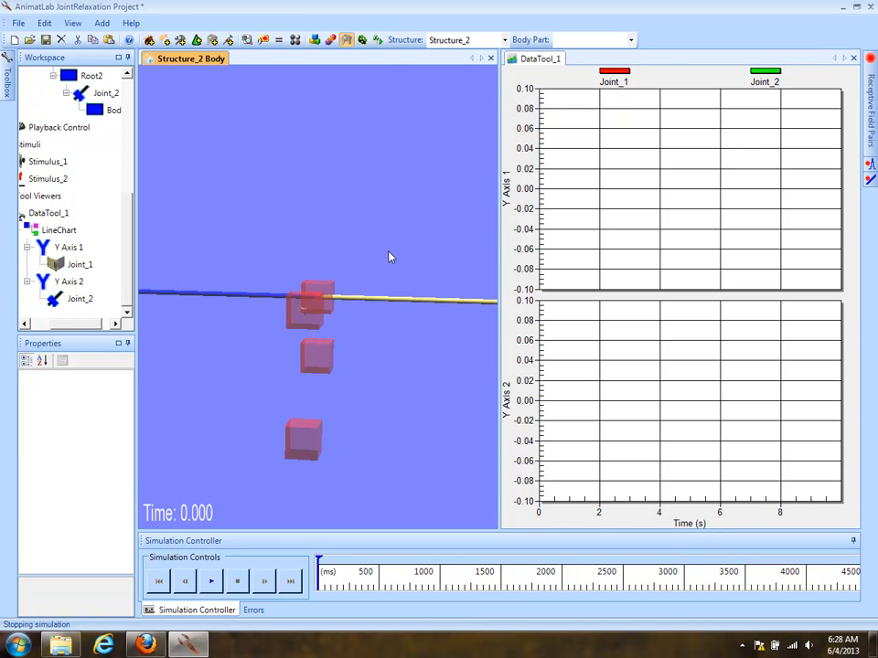
pyautogui.click(853, 58)
pyautogui.click(562, 294)
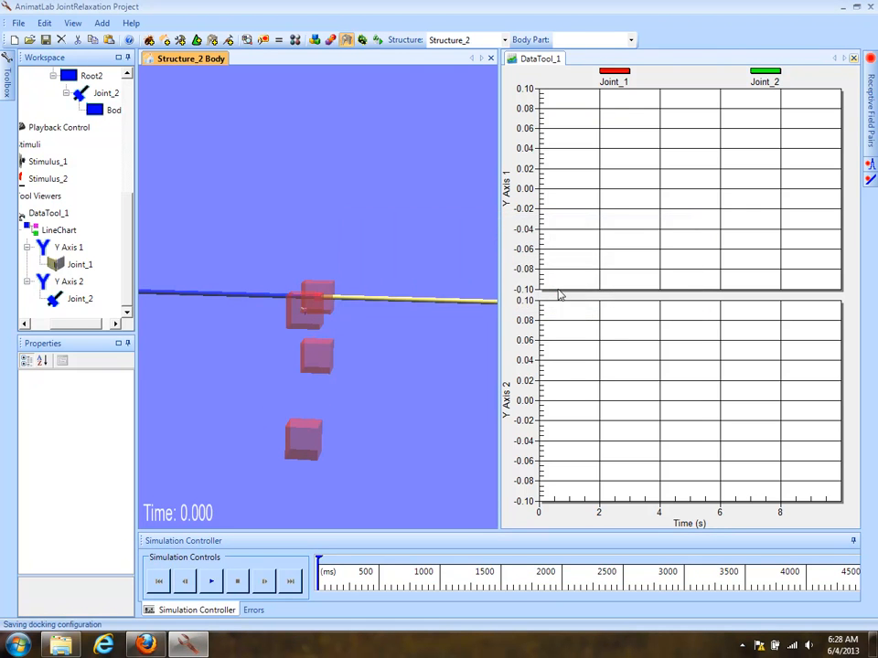
pyautogui.moveTo(580, 338); pyautogui.dragTo(611, 333)
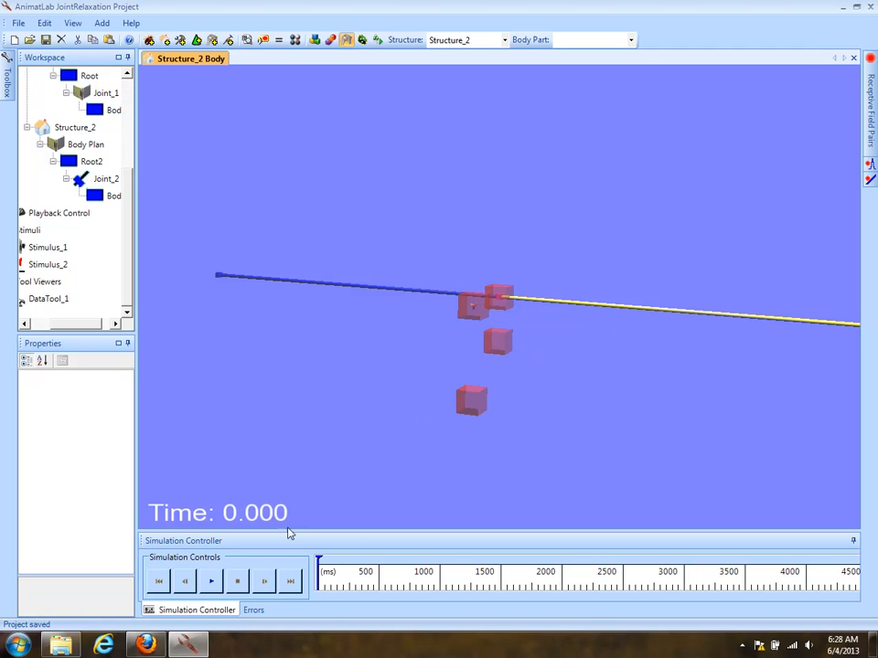
pyautogui.click(213, 583)
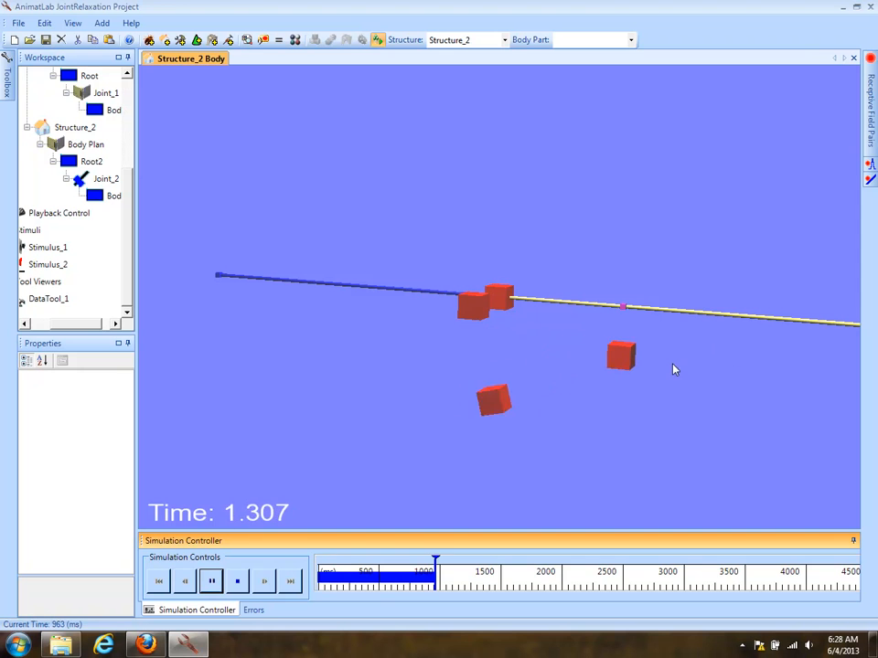
# Stop the run, set the Simulation's playback mode to UsePresetValue with a 1 ms time step, and run it for about 2.5 s.
pyautogui.click(238, 584)
pyautogui.scroll(5, 125, 192)
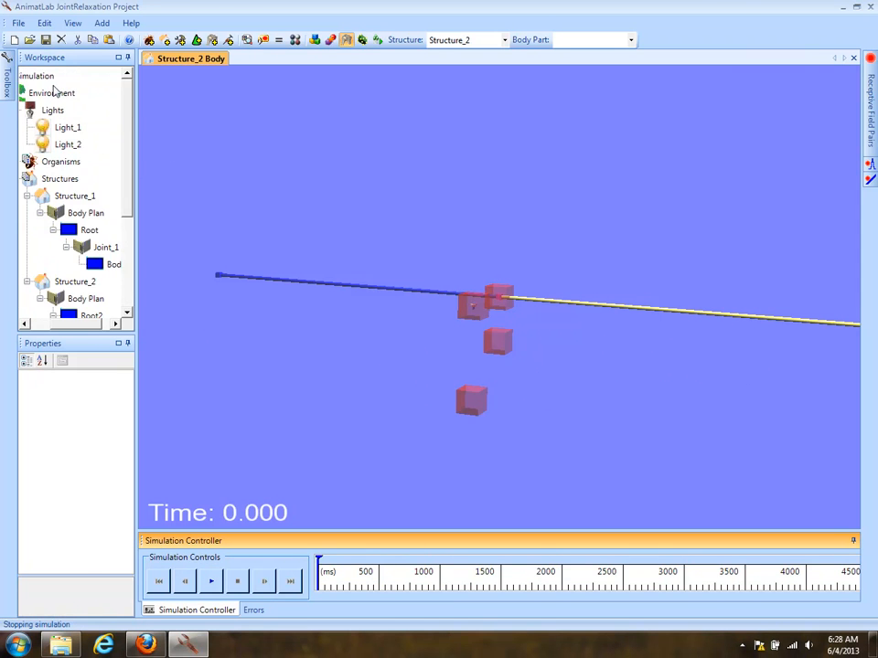
pyautogui.click(54, 92)
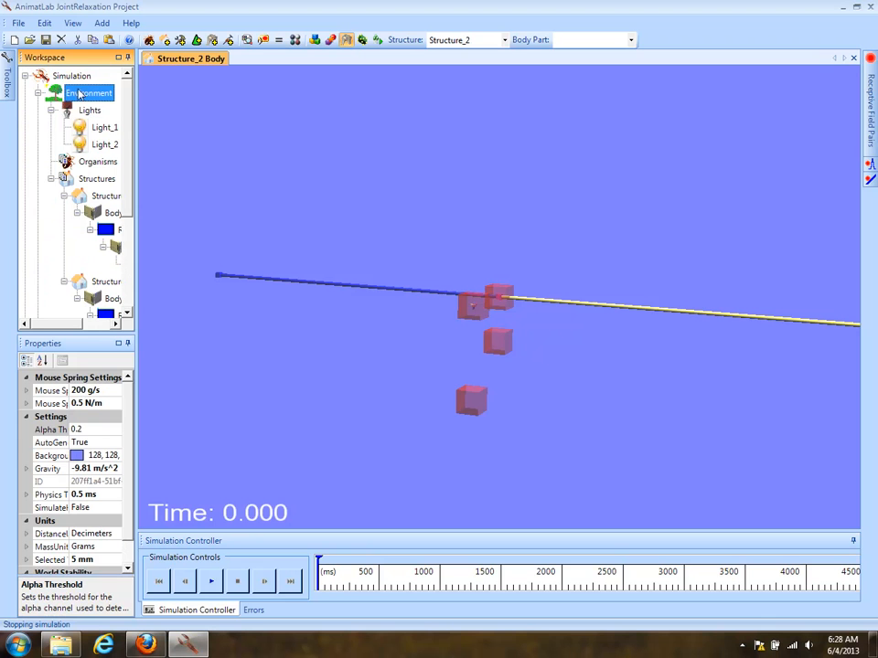
pyautogui.click(71, 76)
pyautogui.click(95, 429)
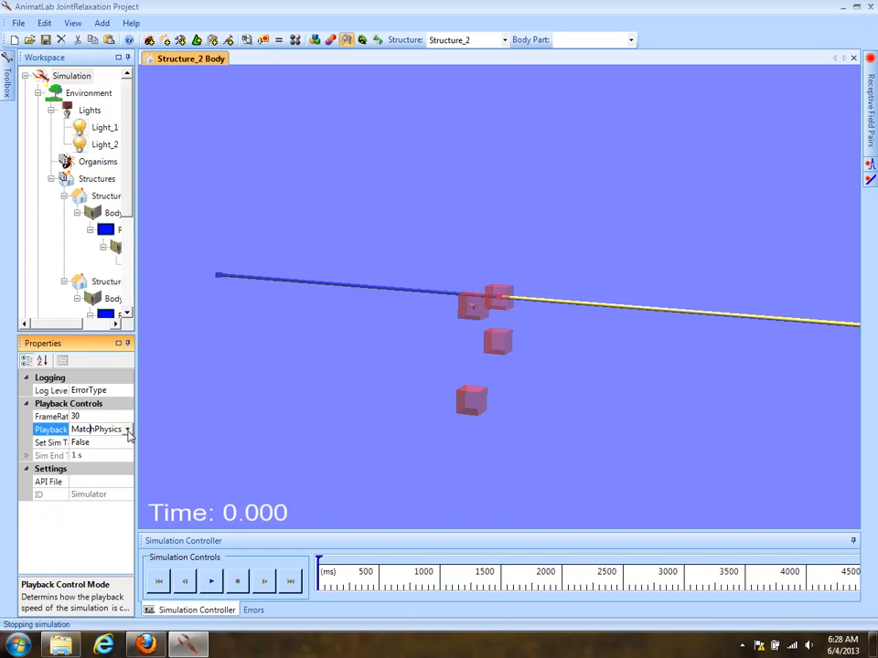
pyautogui.click(128, 434)
pyautogui.click(87, 471)
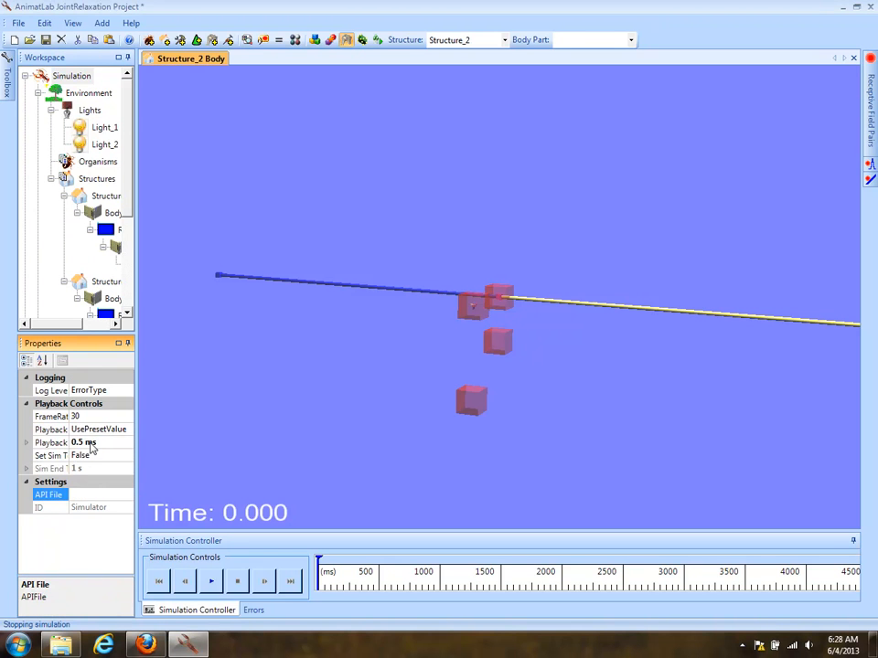
pyautogui.click(89, 443)
pyautogui.write('1')
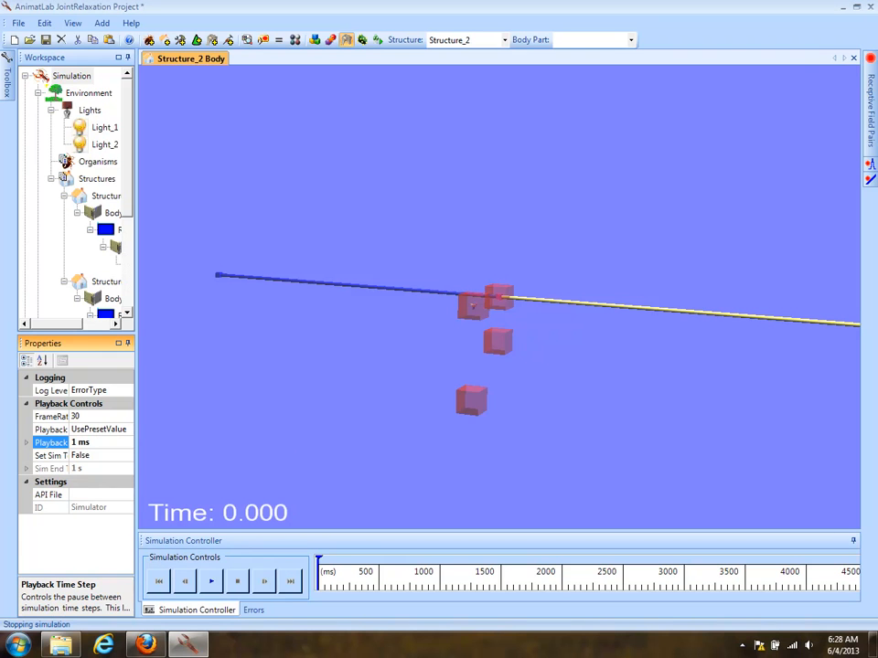
pyautogui.click(210, 582)
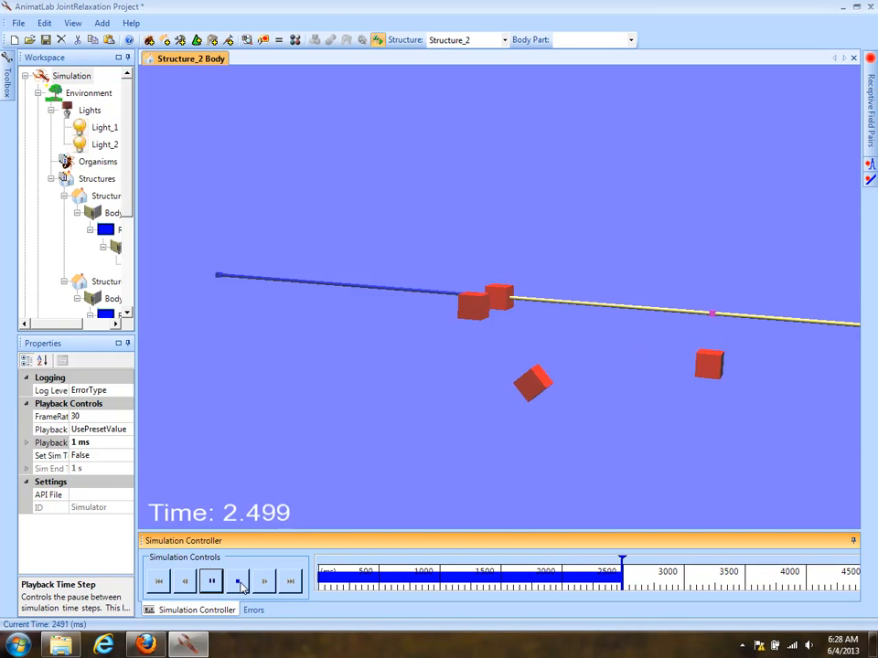
pyautogui.click(238, 583)
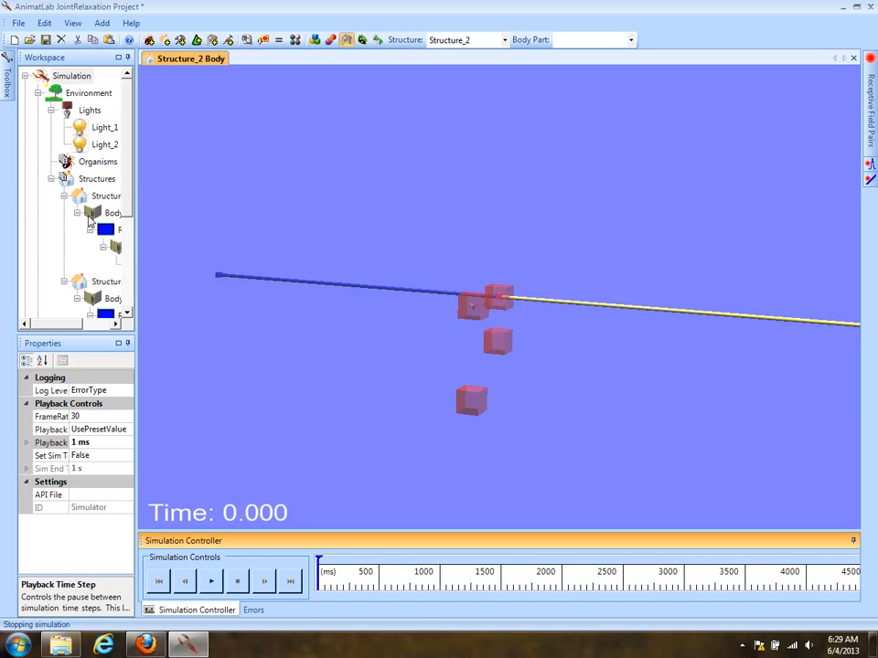
# Disable the Y Axis Displacement relaxation of Joint_2.
pyautogui.scroll(-3, 131, 236)
pyautogui.scroll(-1, 130, 247)
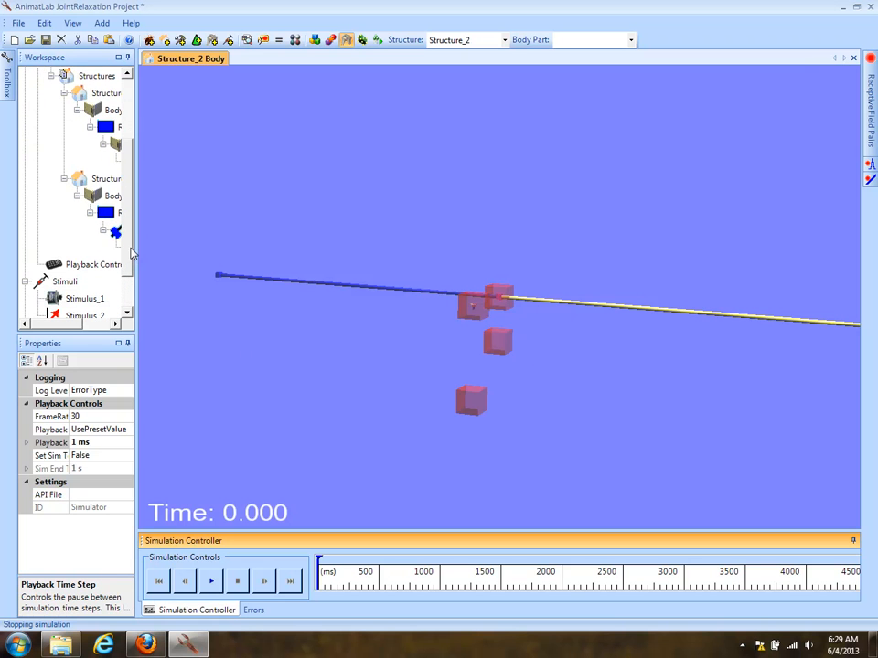
pyautogui.click(117, 233)
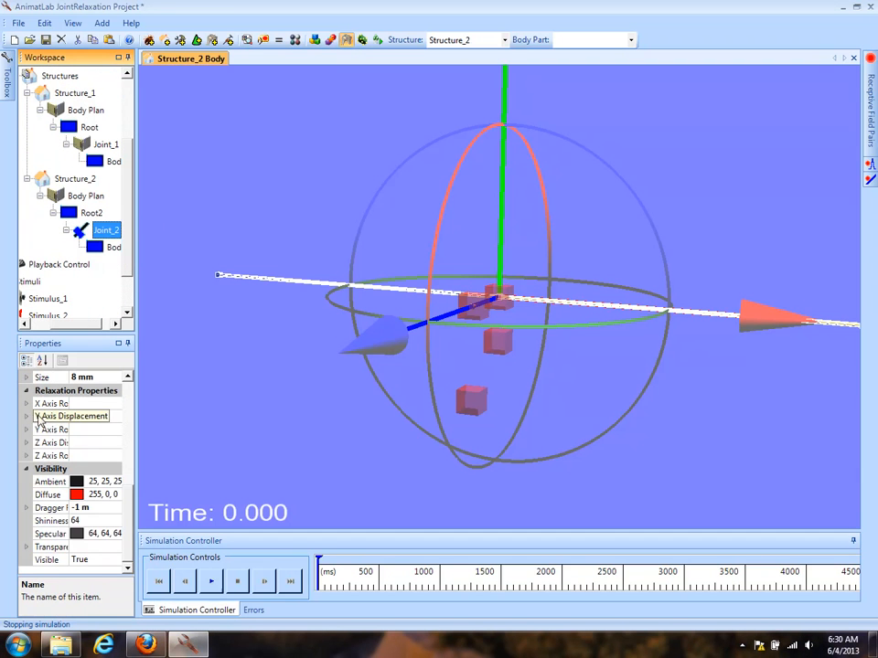
pyautogui.click(26, 417)
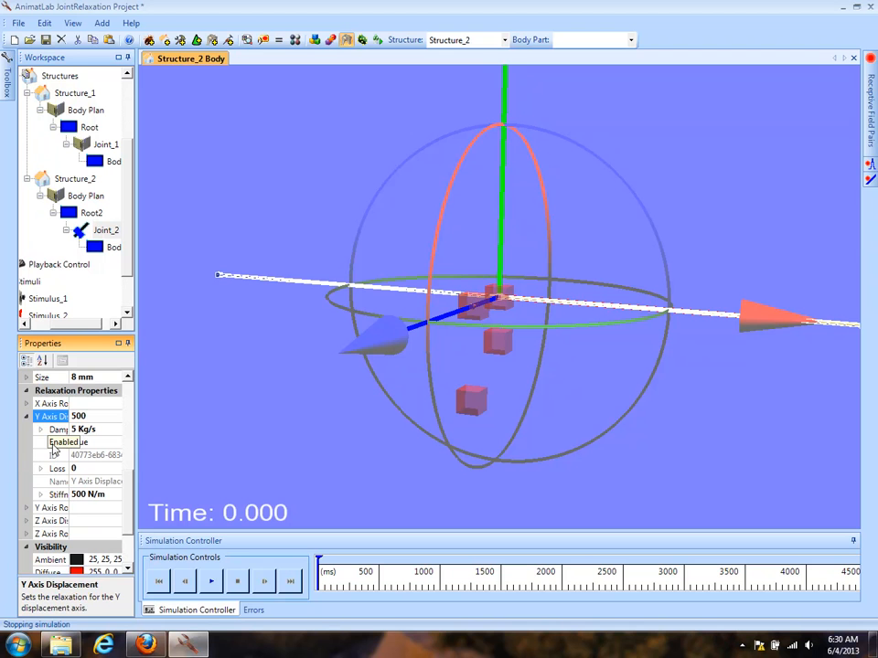
pyautogui.click(52, 448)
pyautogui.doubleClick(52, 448)
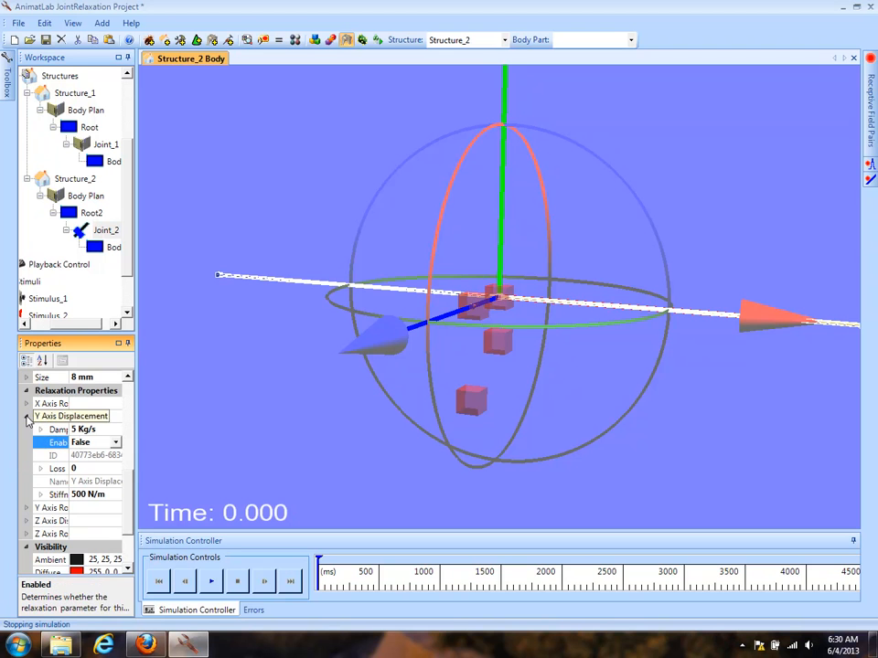
pyautogui.click(26, 417)
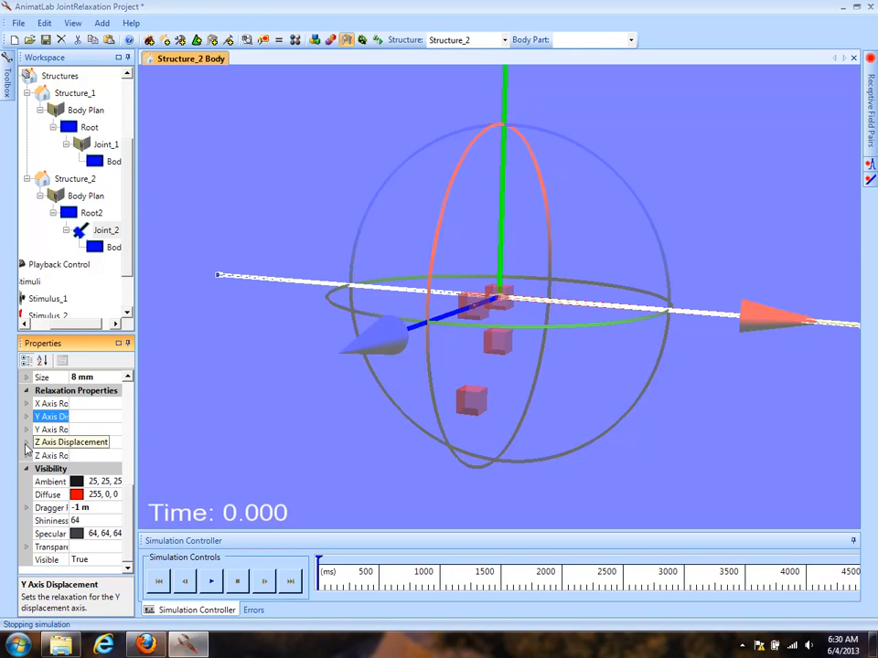
# Enable Joint_2's Z Axis Displacement relaxation with a stiffness of 1 KN/m.
pyautogui.click(27, 445)
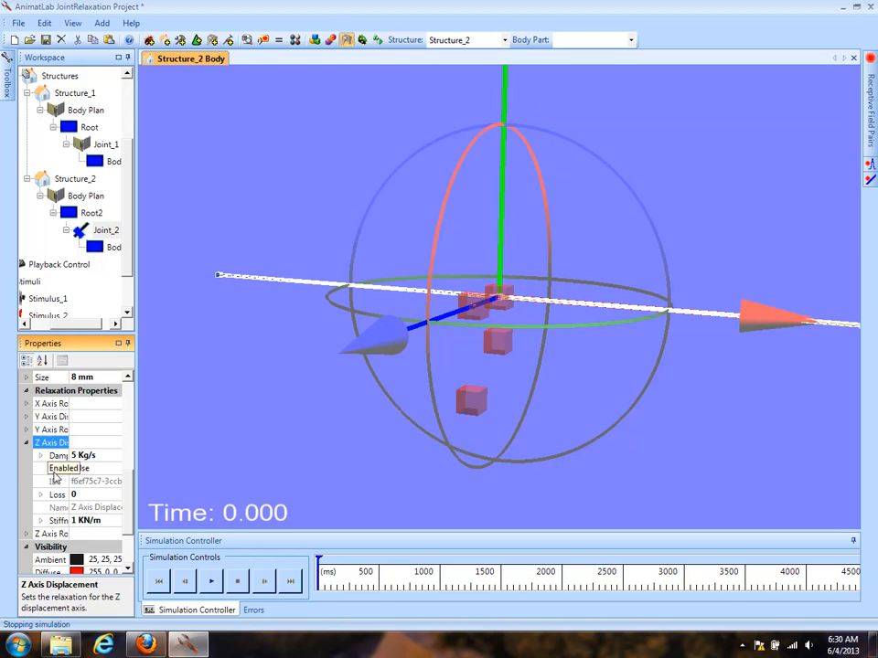
pyautogui.doubleClick(53, 470)
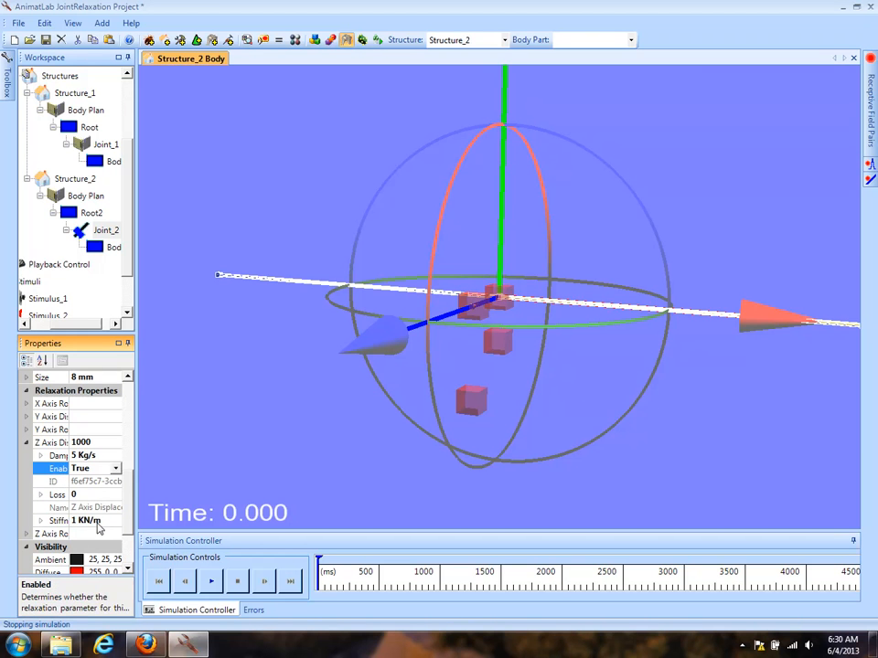
pyautogui.click(97, 521)
pyautogui.write('1')
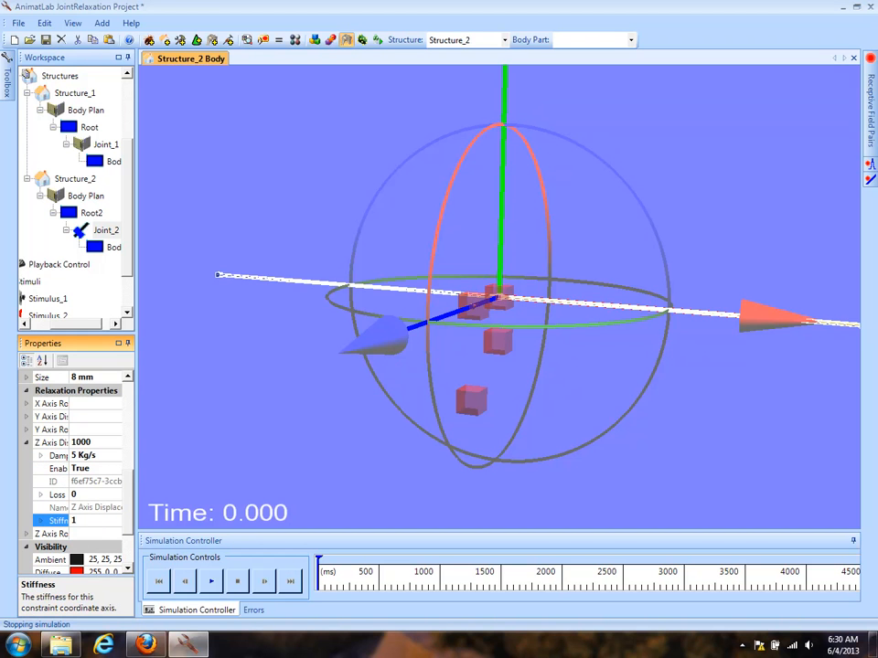
pyautogui.press('Return')
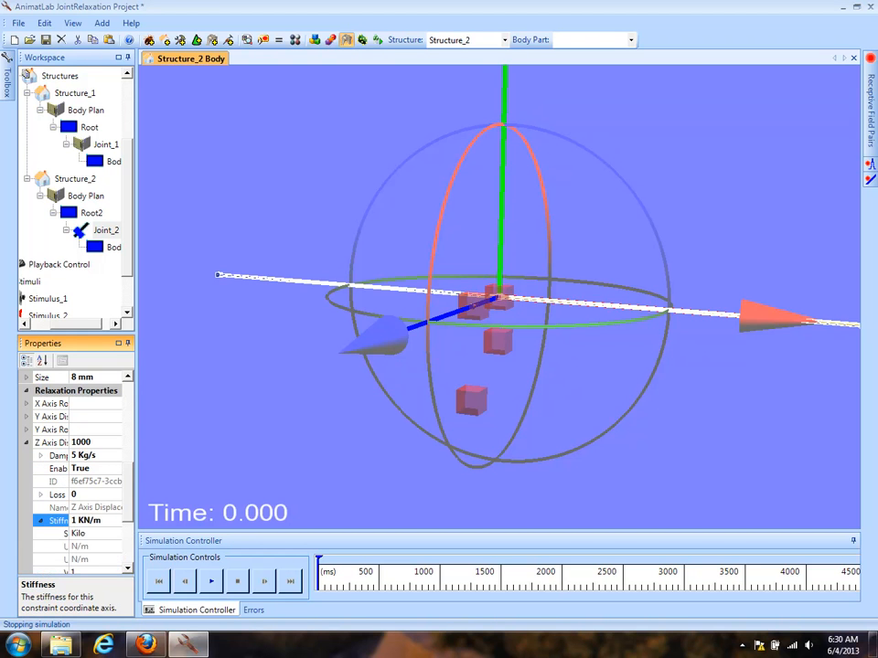
pyautogui.click(40, 520)
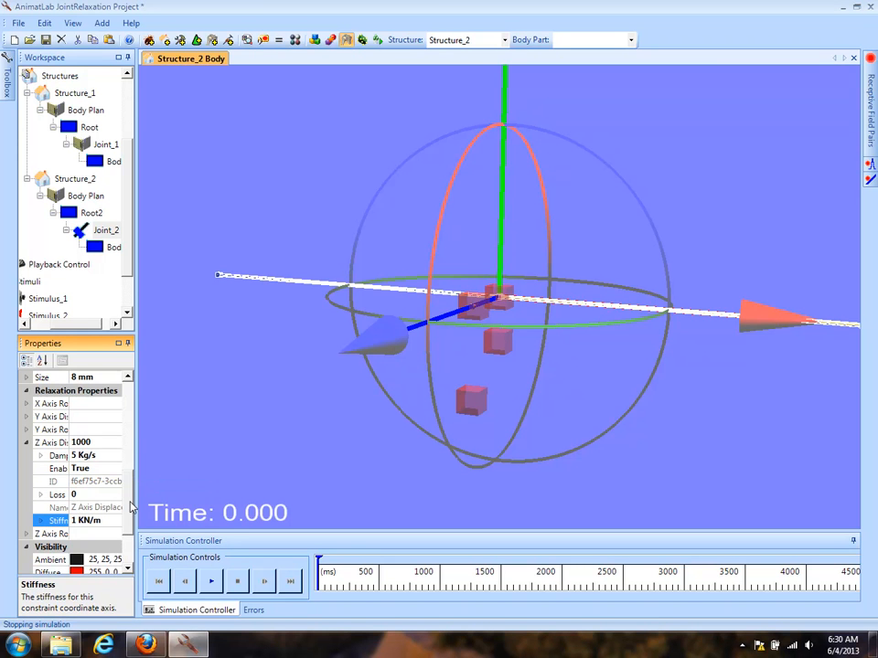
pyautogui.scroll(-1, 130, 508)
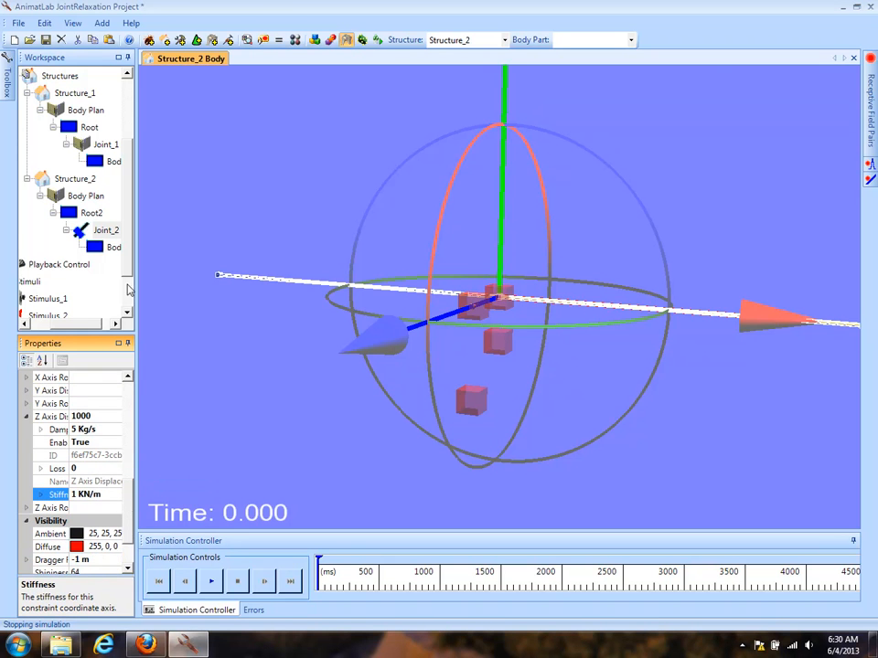
# Set Stimulus_2's force to 0 N along X and 20 N along Z.
pyautogui.scroll(-1, 131, 290)
pyautogui.scroll(-1, 131, 290)
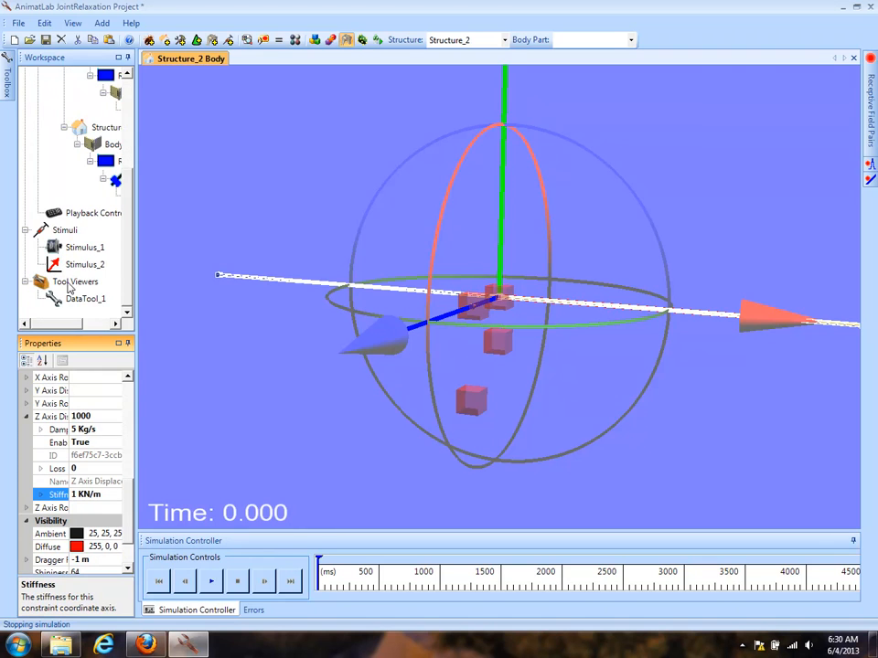
pyautogui.click(74, 265)
pyautogui.click(97, 389)
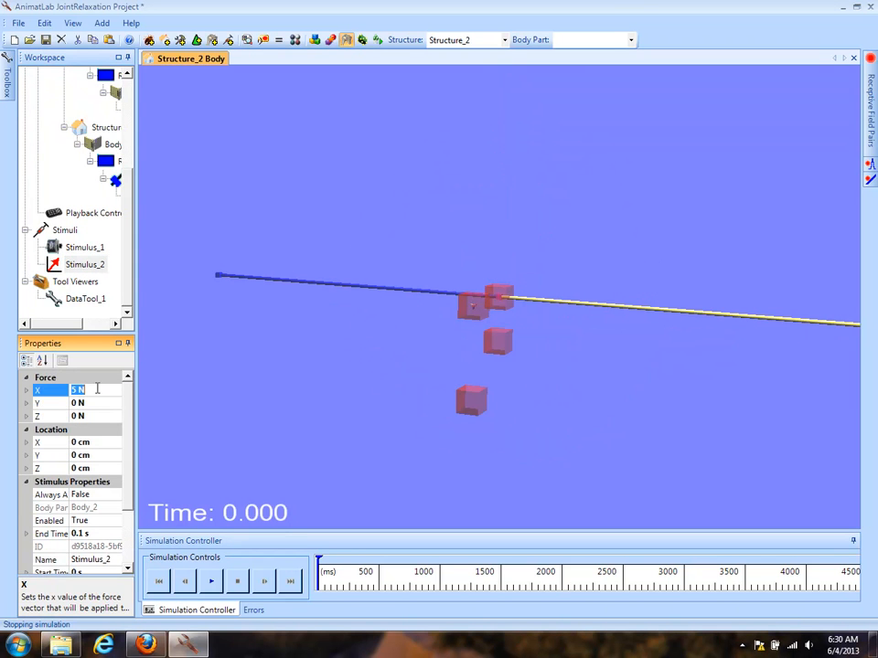
pyautogui.write('0')
pyautogui.click(89, 416)
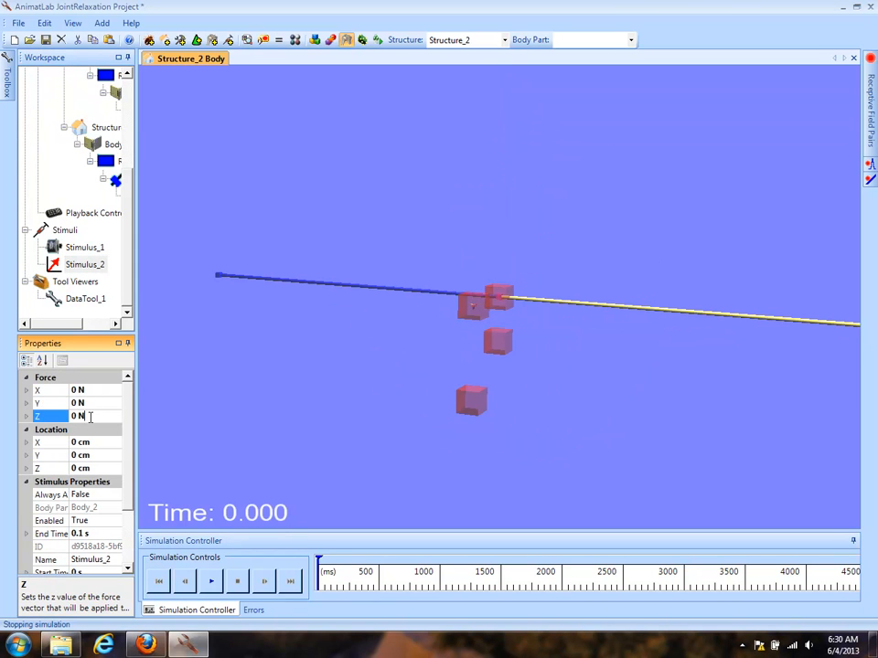
pyautogui.write('5')
pyautogui.write('20')
pyautogui.click(47, 403)
# Run the simulation, restart it from an angled view of the boxes to watch the sideways motion, and stop it.
pyautogui.moveTo(640, 441); pyautogui.dragTo(417, 258)
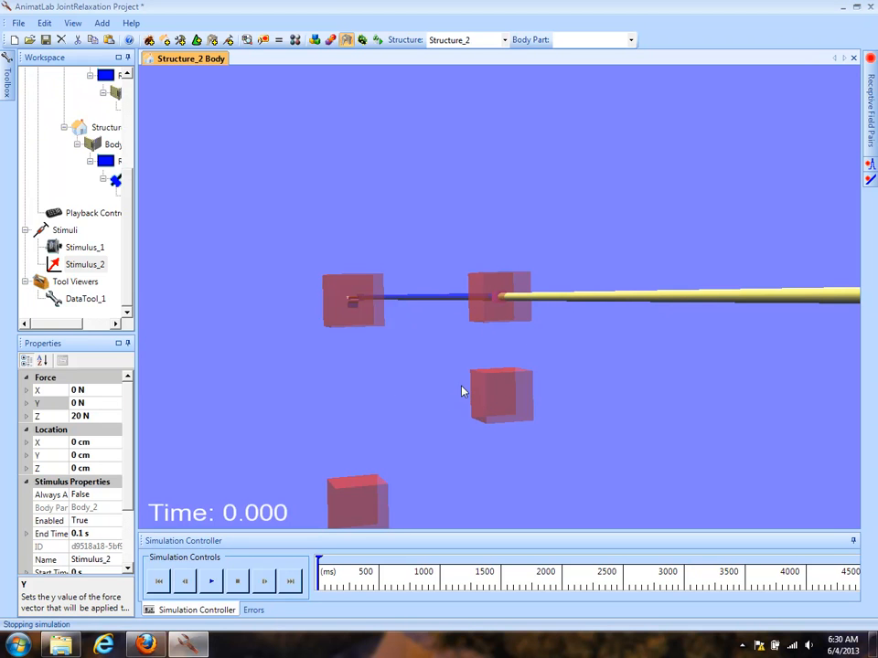
pyautogui.moveTo(129, 466); pyautogui.dragTo(130, 472)
pyautogui.click(211, 581)
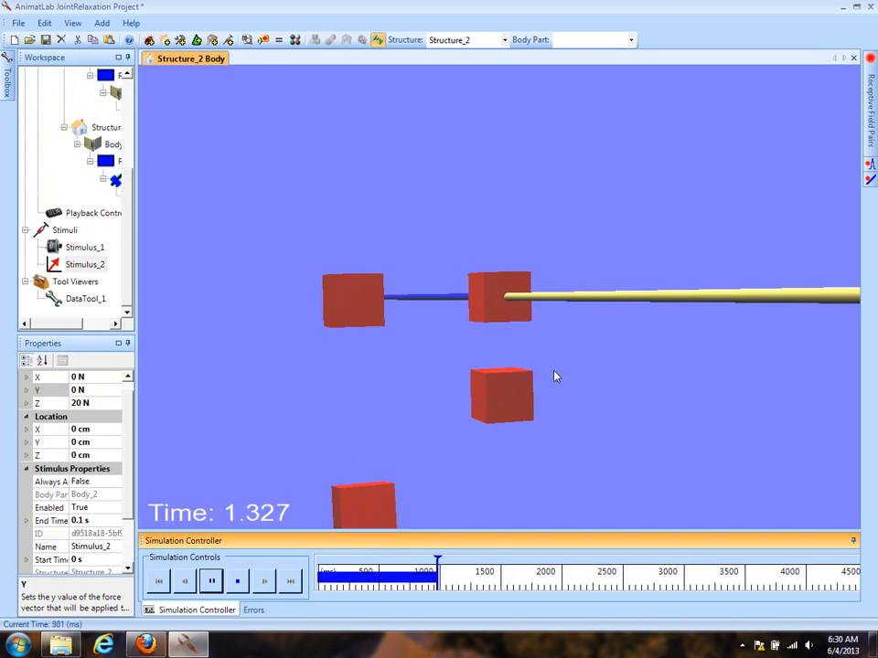
pyautogui.moveTo(458, 399); pyautogui.dragTo(481, 449)
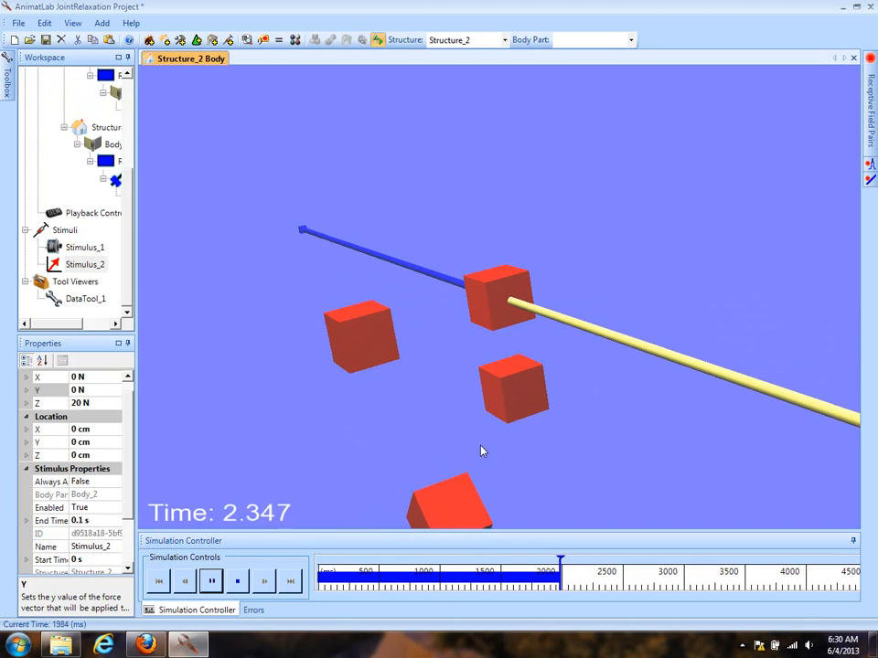
pyautogui.click(211, 585)
pyautogui.click(212, 585)
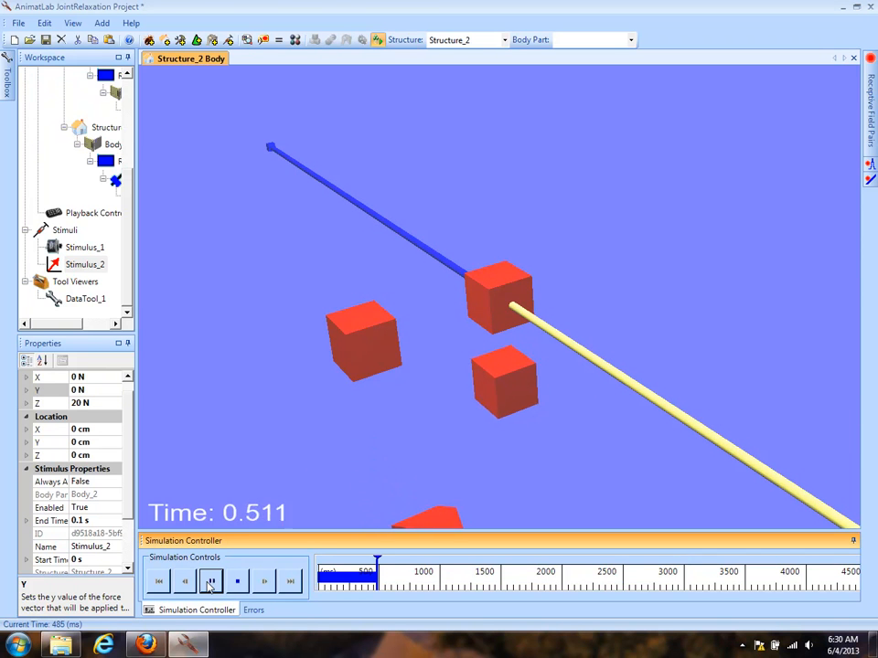
pyautogui.click(236, 582)
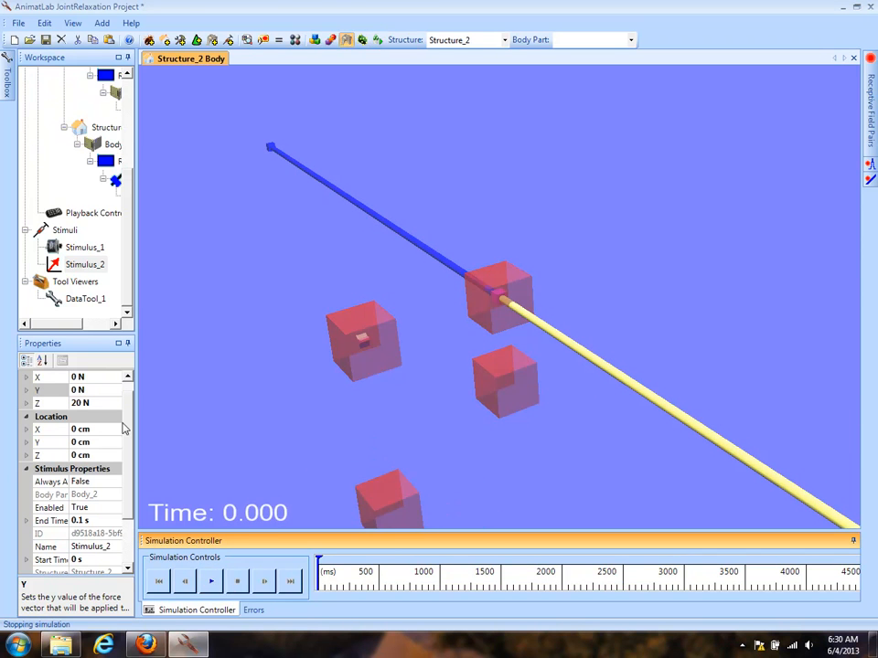
# Disable Joint_2's Z Axis Displacement relaxation and rerun the simulation for nearly 3 s for comparison.
pyautogui.click(111, 178)
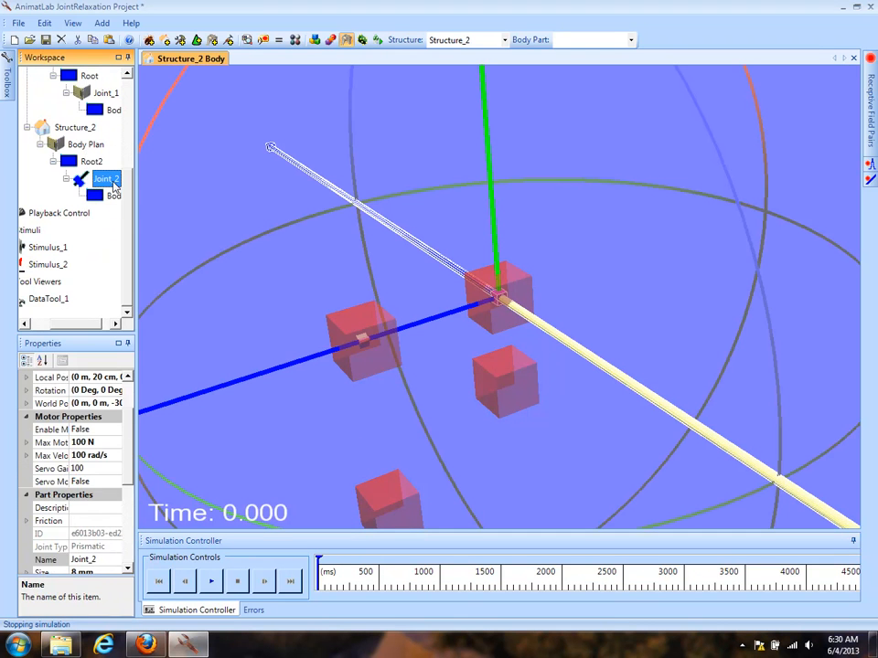
pyautogui.moveTo(128, 421); pyautogui.dragTo(128, 498)
pyautogui.click(27, 443)
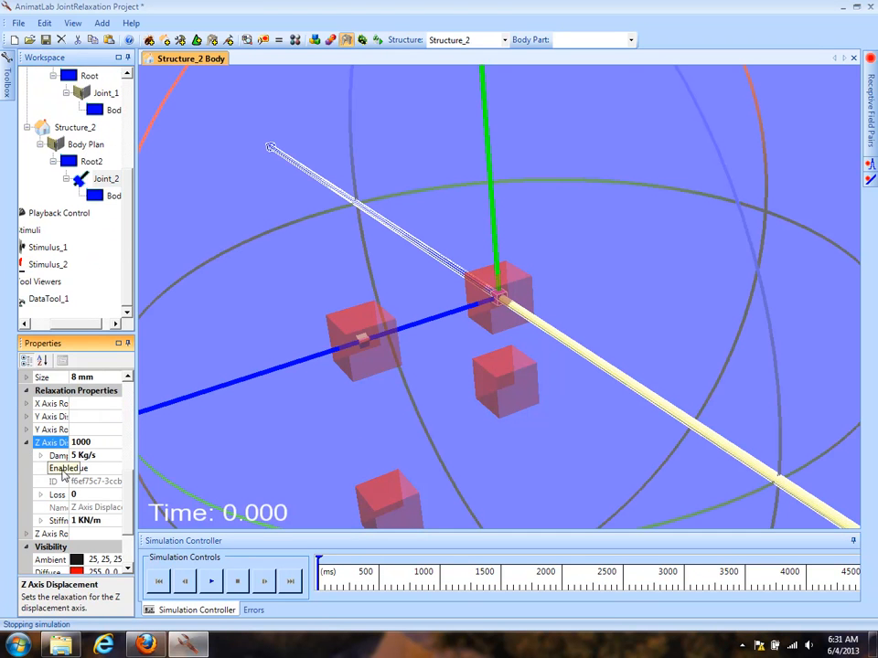
pyautogui.click(56, 468)
pyautogui.doubleClick(57, 468)
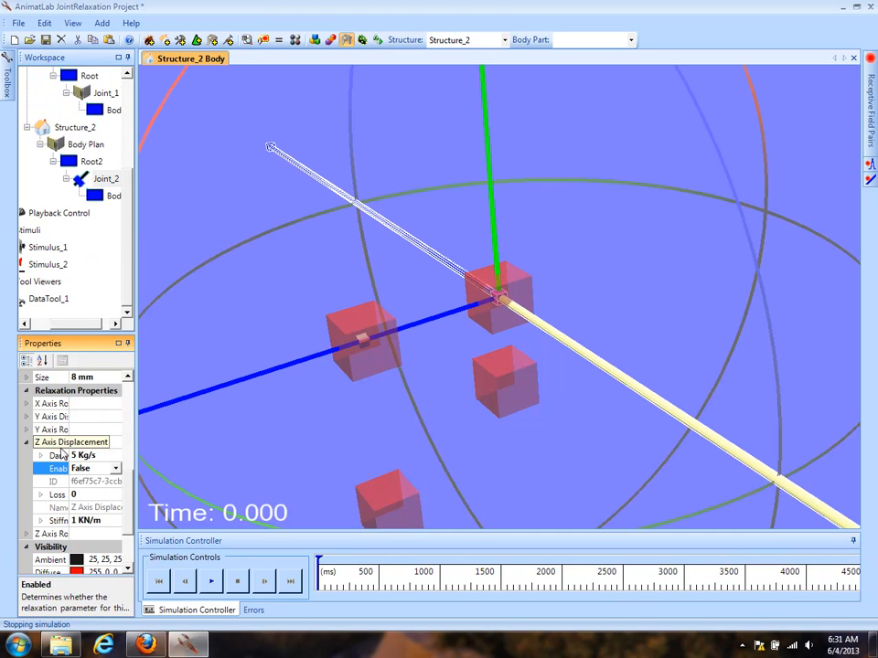
pyautogui.click(210, 582)
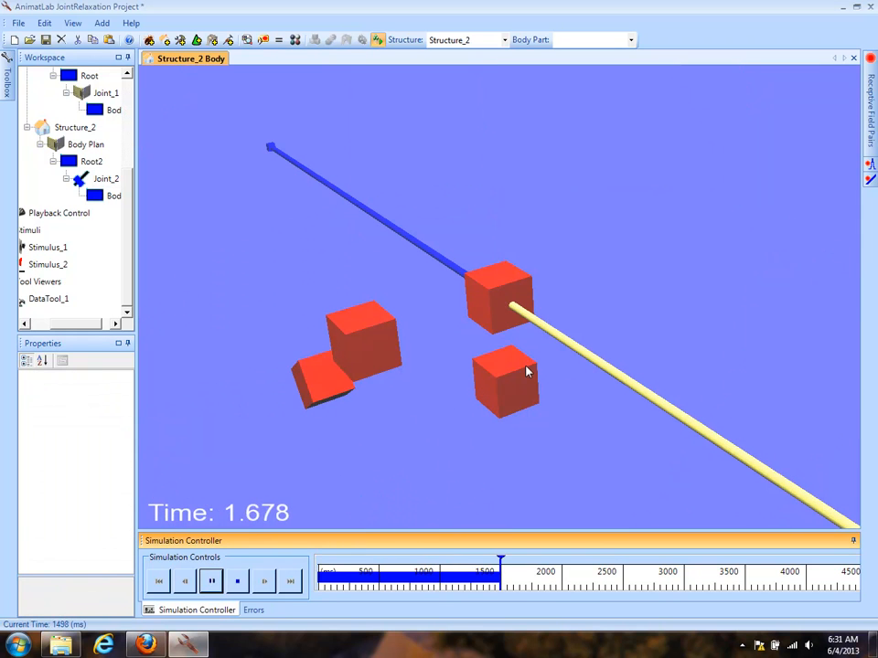
pyautogui.click(236, 580)
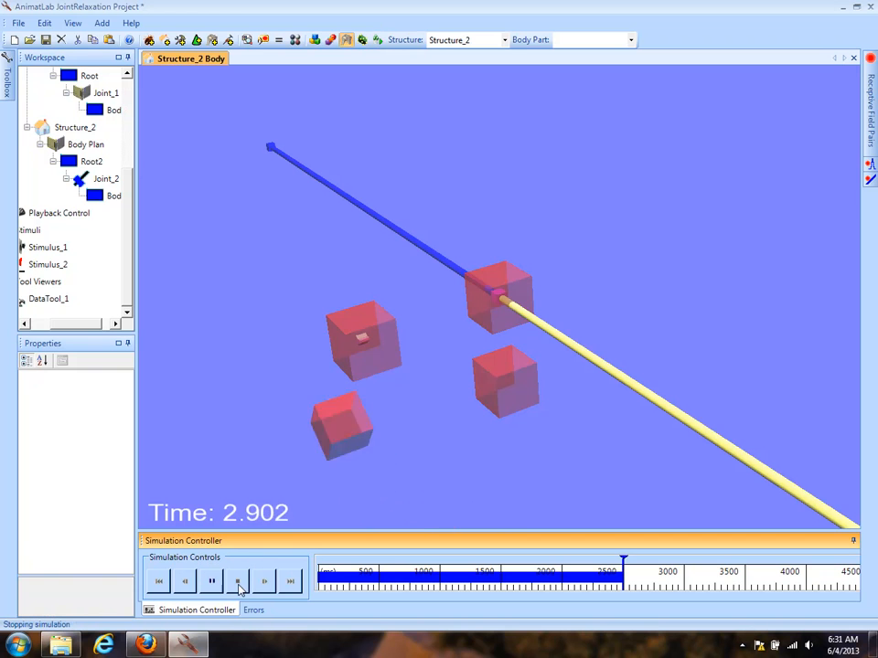
# Re-enable the Z Axis Displacement relaxation of Joint_2.
pyautogui.click(106, 181)
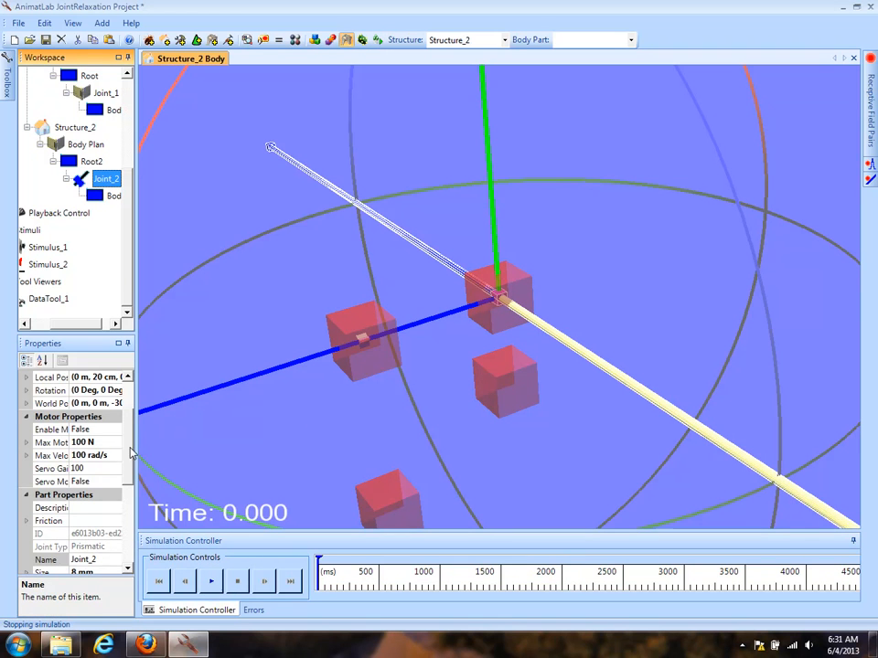
pyautogui.scroll(-5, 131, 452)
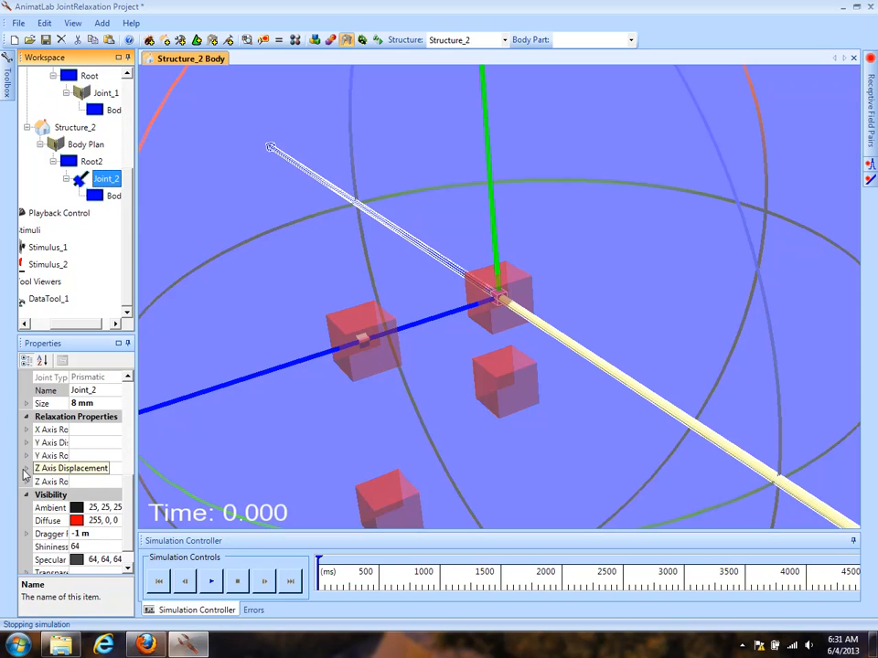
pyautogui.click(26, 469)
pyautogui.click(55, 494)
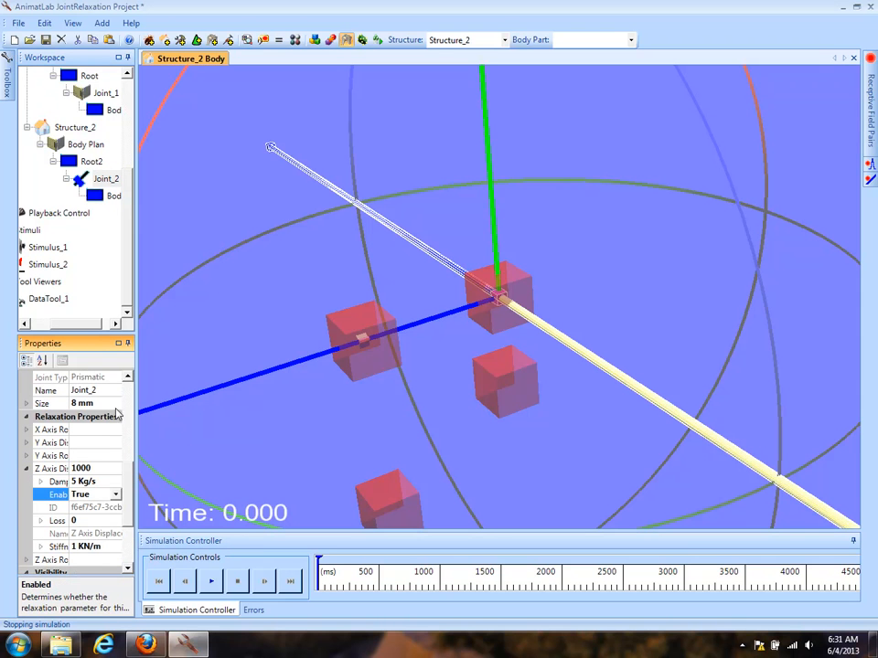
# Set Stimulus_2's force along Z to 5 N.
pyautogui.click(44, 326)
pyautogui.click(84, 264)
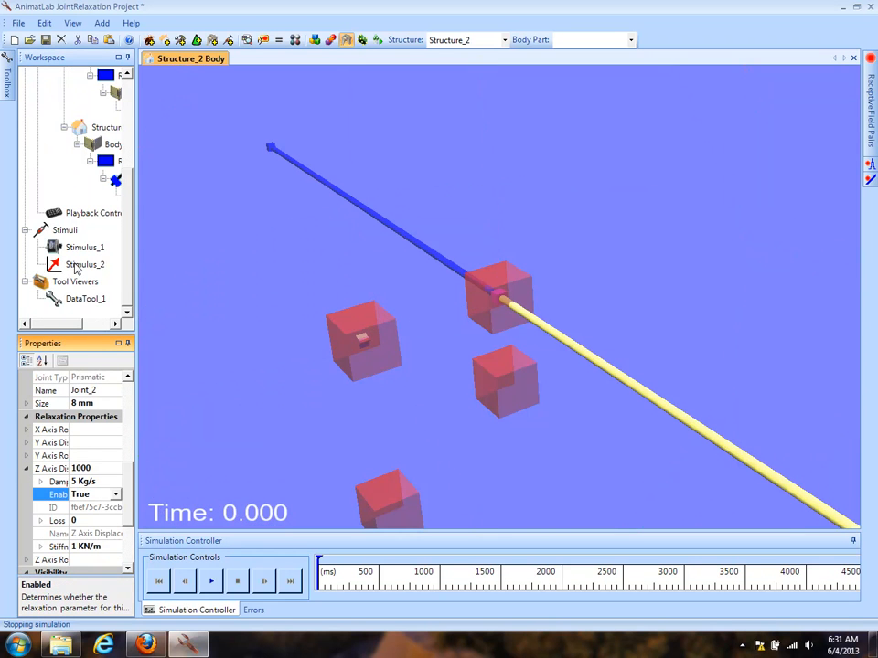
pyautogui.click(96, 416)
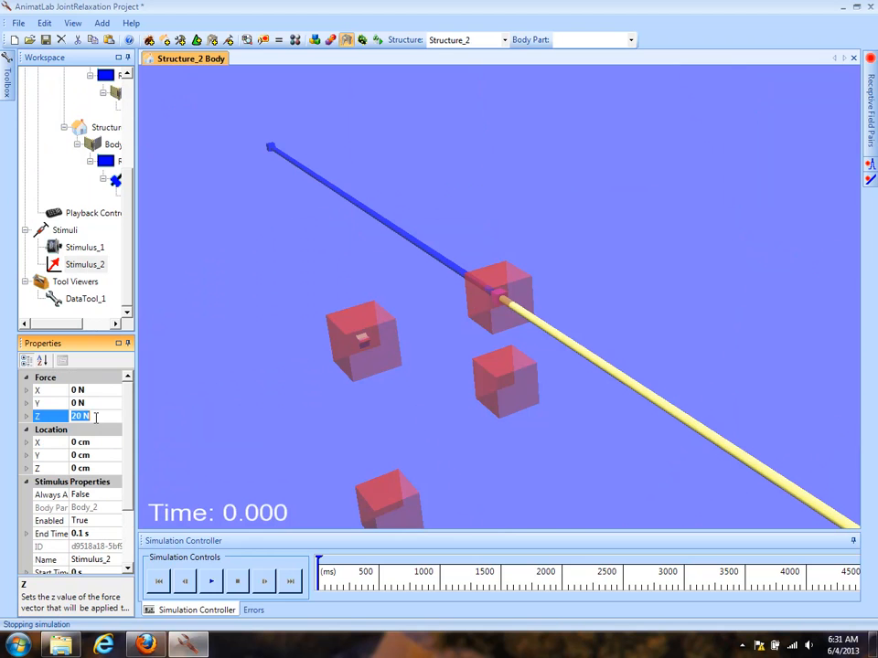
pyautogui.write('5')
pyautogui.click(41, 404)
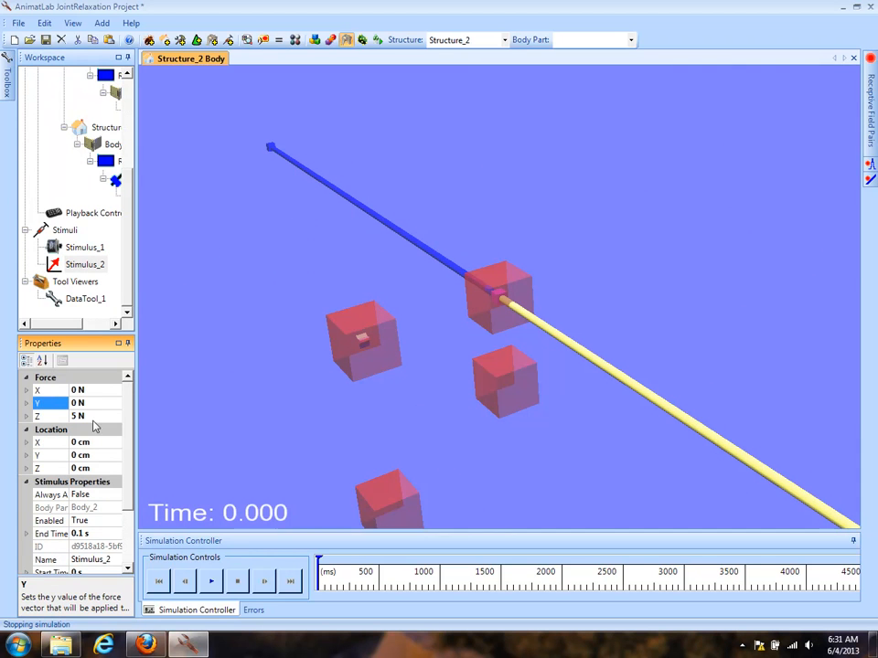
# Run the simulation for about 2.2 s, stop it, and set Stimulus_2's Z force back to 20 N.
pyautogui.click(211, 582)
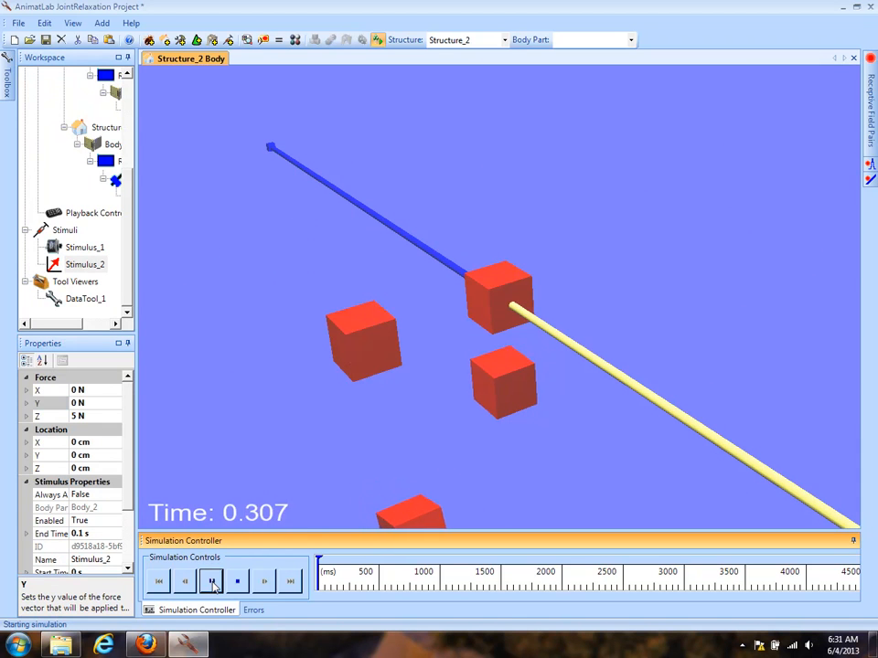
pyautogui.click(97, 416)
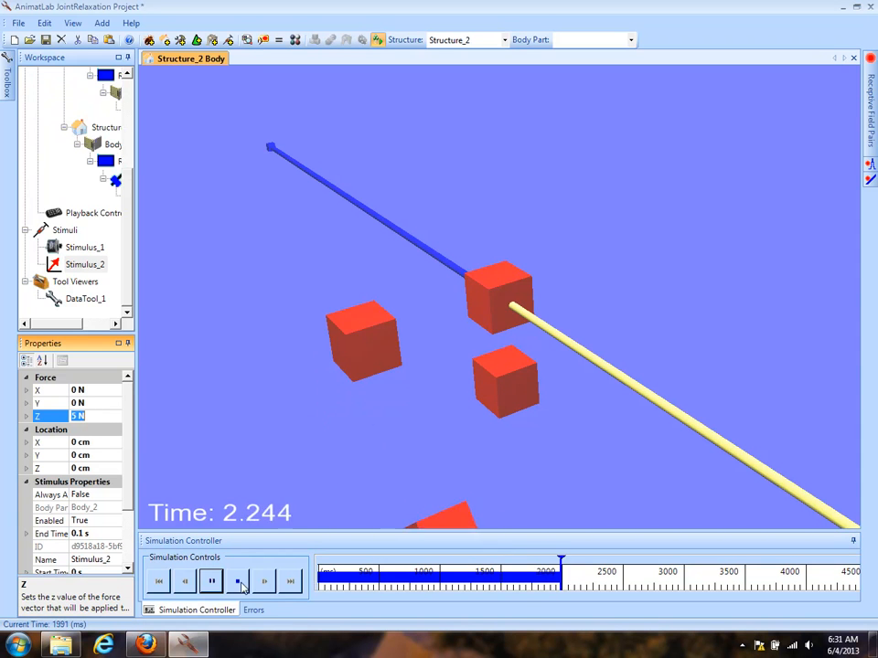
pyautogui.click(239, 582)
pyautogui.click(94, 418)
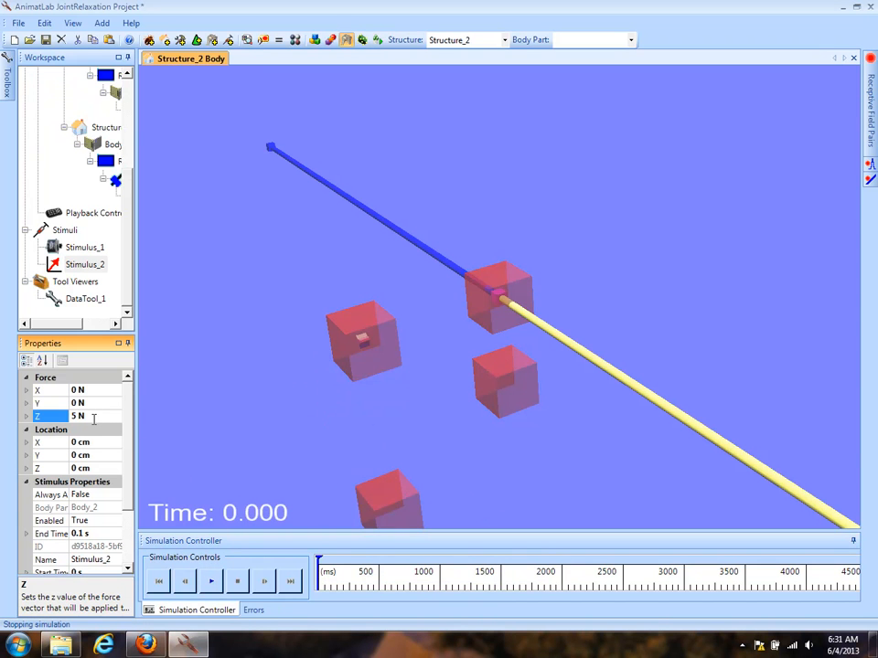
pyautogui.write('20')
# Set the stiffness of Joint_2's Z Axis Displacement relaxation to 100 N/m, then run and stop the simulation.
pyautogui.moveTo(128, 255); pyautogui.dragTo(128, 226)
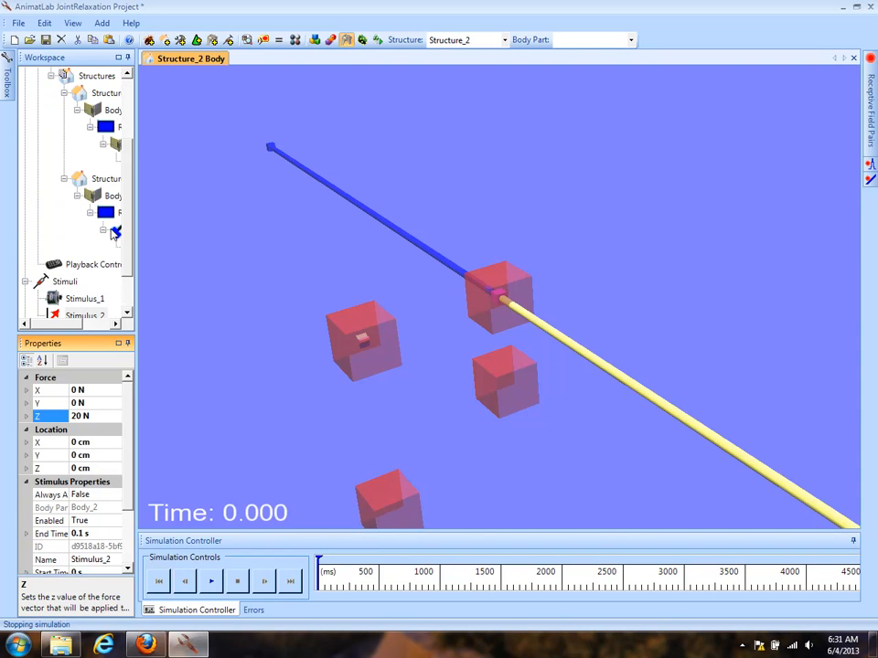
pyautogui.click(112, 231)
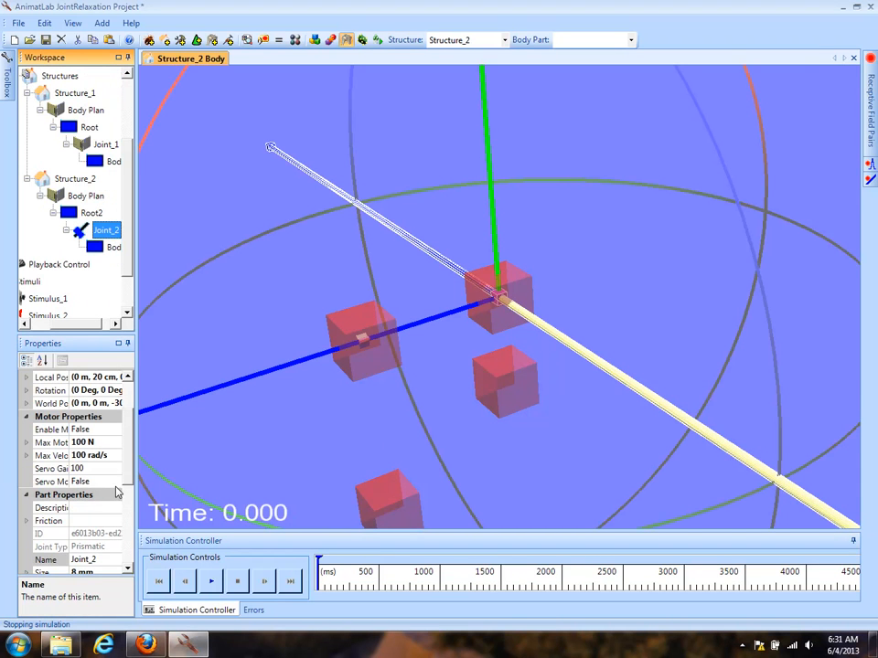
pyautogui.scroll(-4, 125, 477)
pyautogui.click(26, 468)
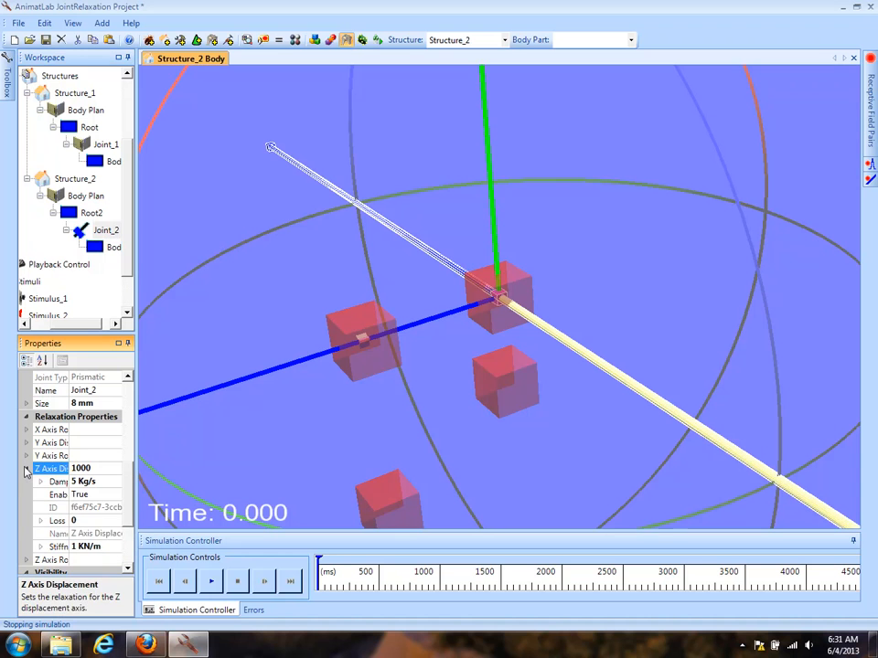
pyautogui.click(91, 547)
pyautogui.write('100')
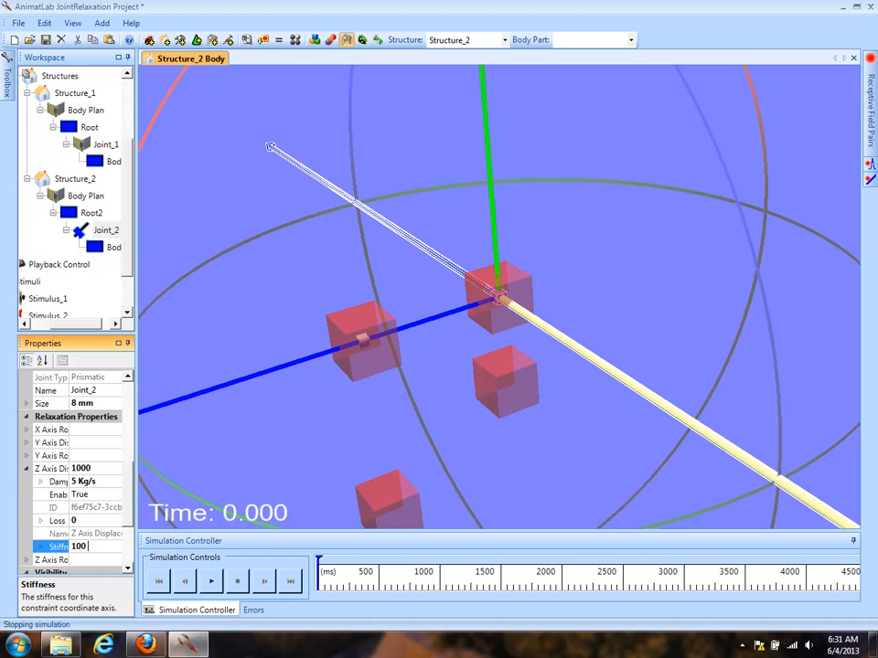
pyautogui.click(211, 583)
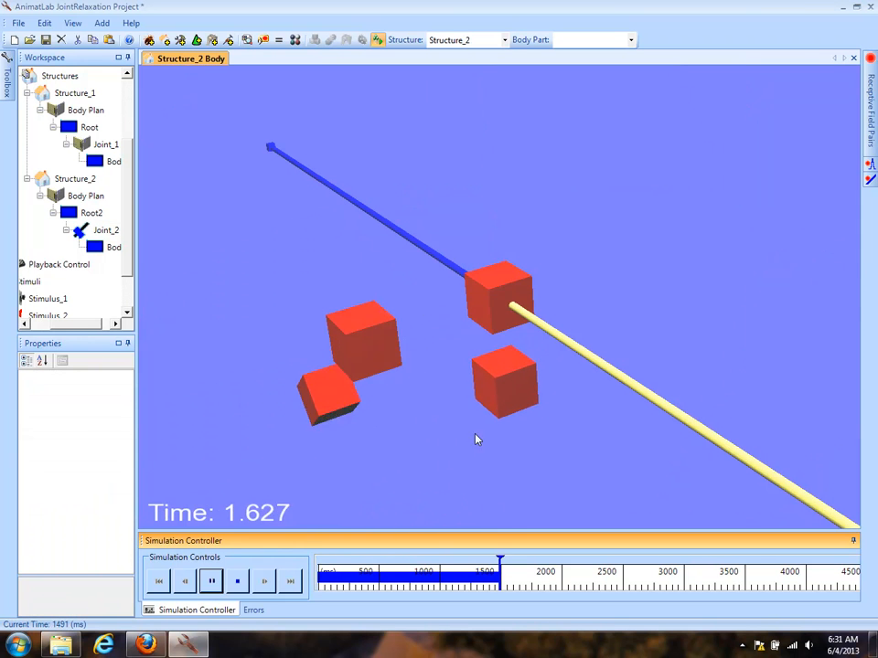
pyautogui.click(238, 582)
# Disable the Z Axis Displacement relaxation of Joint_2.
pyautogui.click(106, 231)
pyautogui.moveTo(130, 431); pyautogui.dragTo(129, 517)
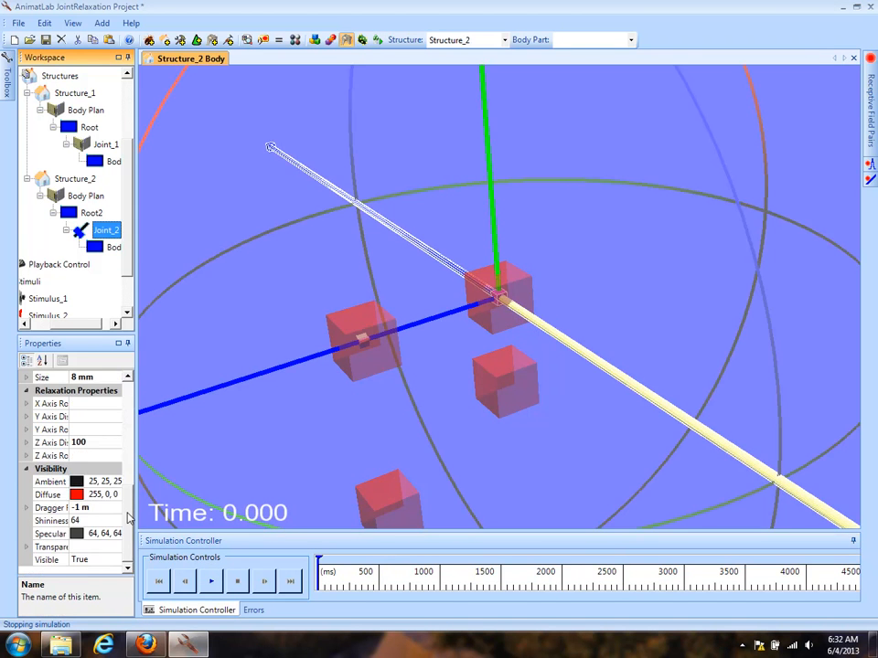
pyautogui.doubleClick(50, 443)
pyautogui.click(53, 469)
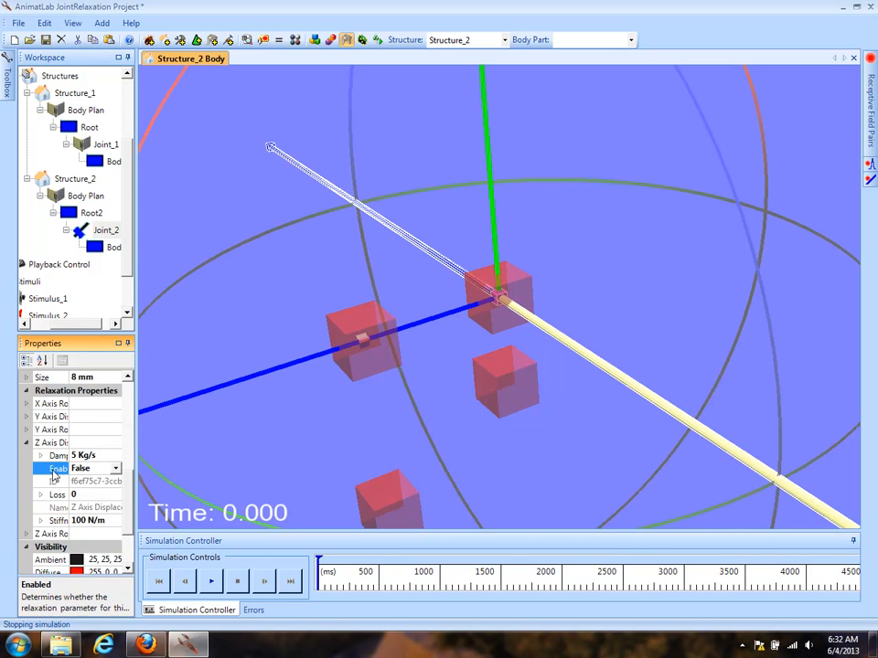
pyautogui.click(26, 443)
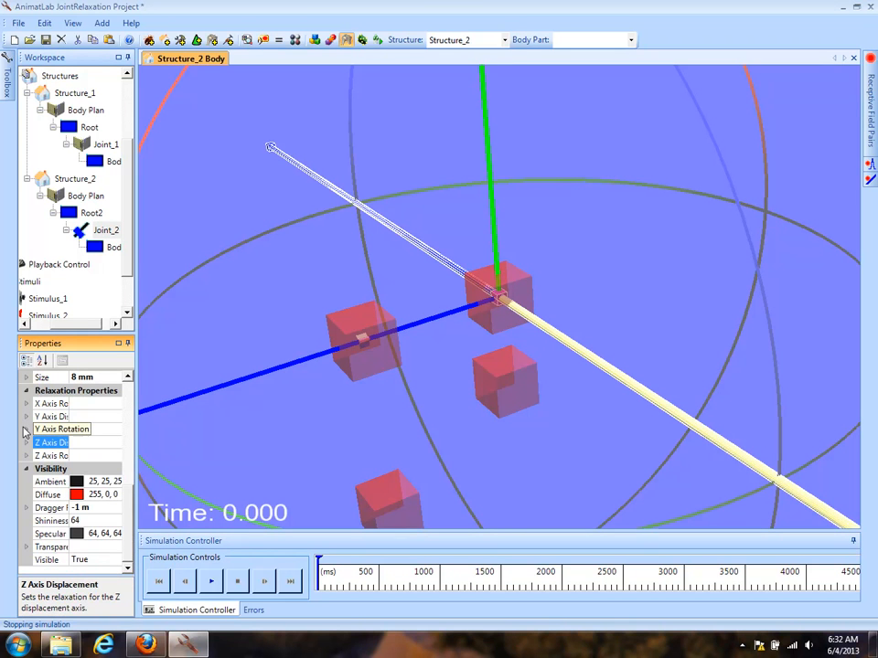
# Enable Joint_2's X Axis Rotation relaxation and set its stiffness to 1 KN/m.
pyautogui.click(26, 403)
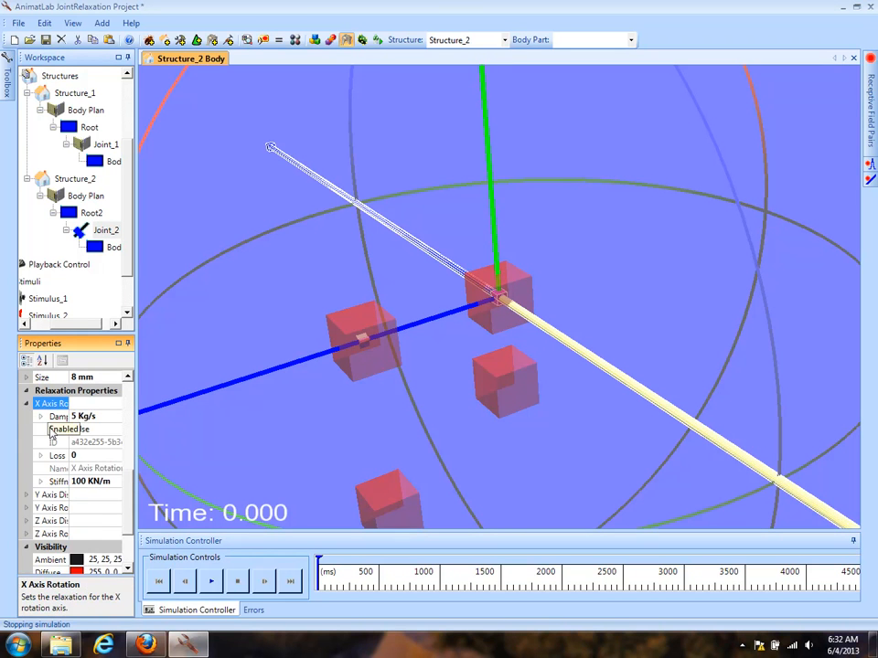
pyautogui.click(52, 429)
pyautogui.click(98, 481)
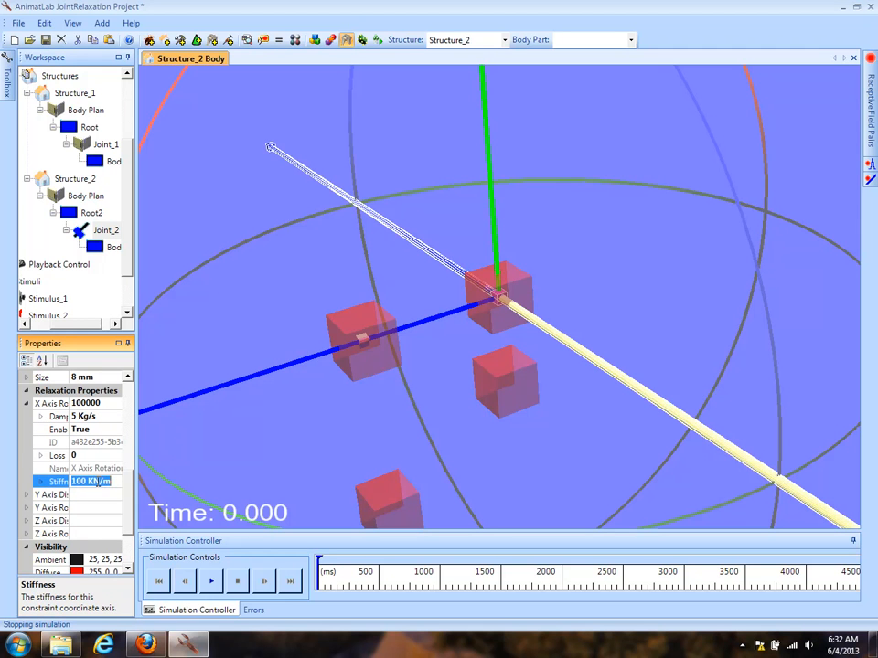
pyautogui.write('1')
pyautogui.click(55, 456)
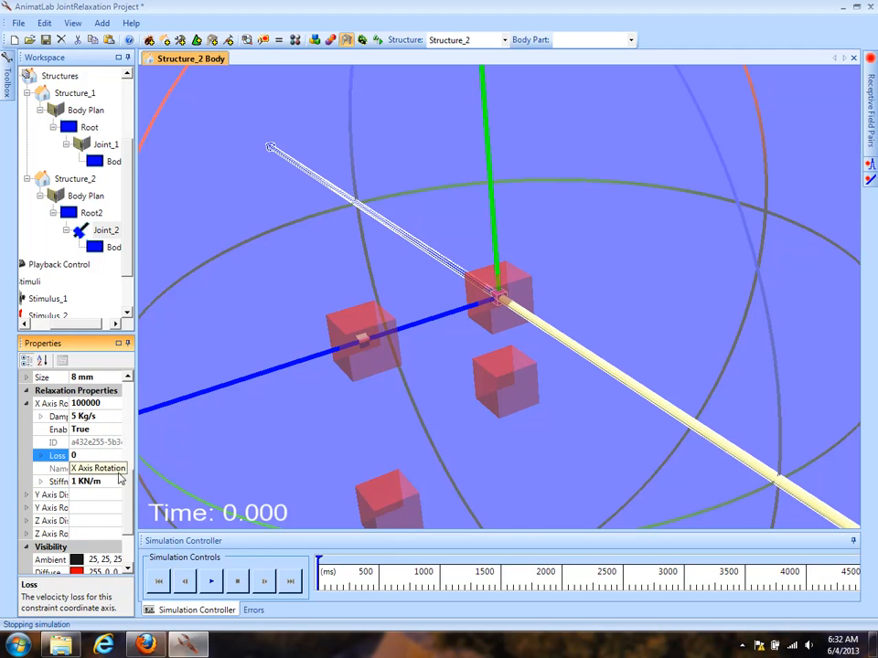
pyautogui.moveTo(129, 478); pyautogui.dragTo(129, 519)
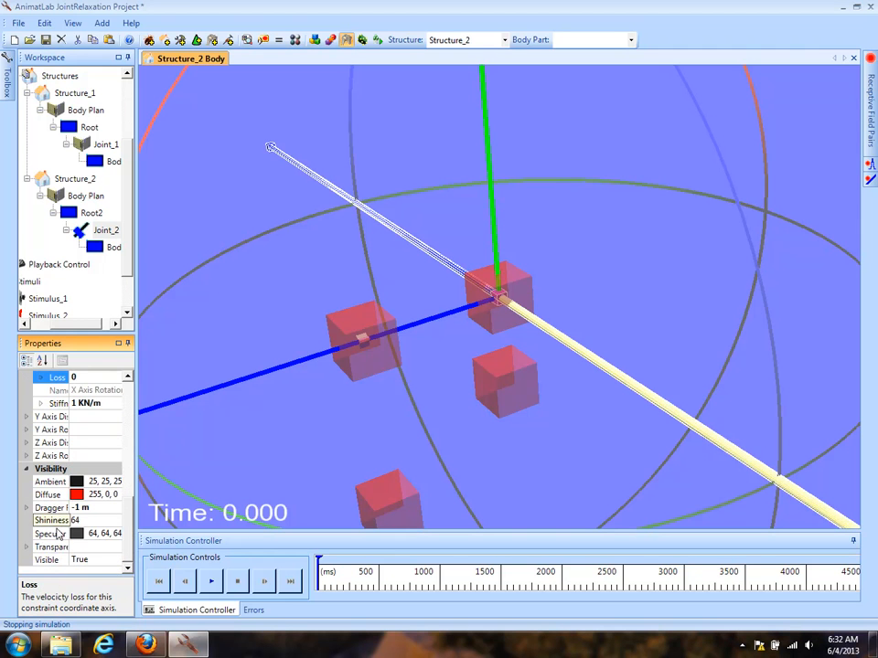
# Set Stimulus_2's Z force to 0 N and its X torque to 2 Nm.
pyautogui.click(44, 315)
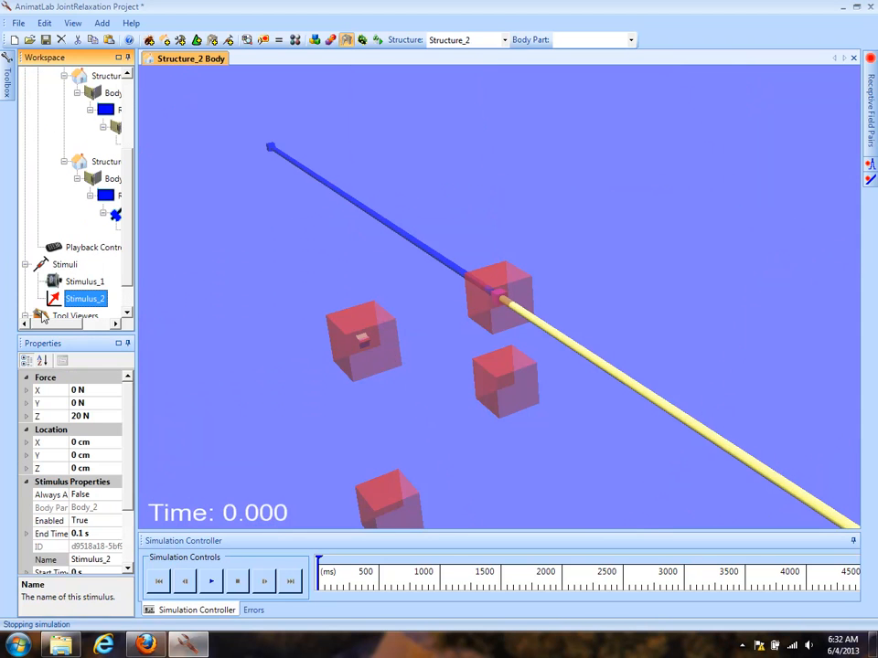
pyautogui.click(102, 415)
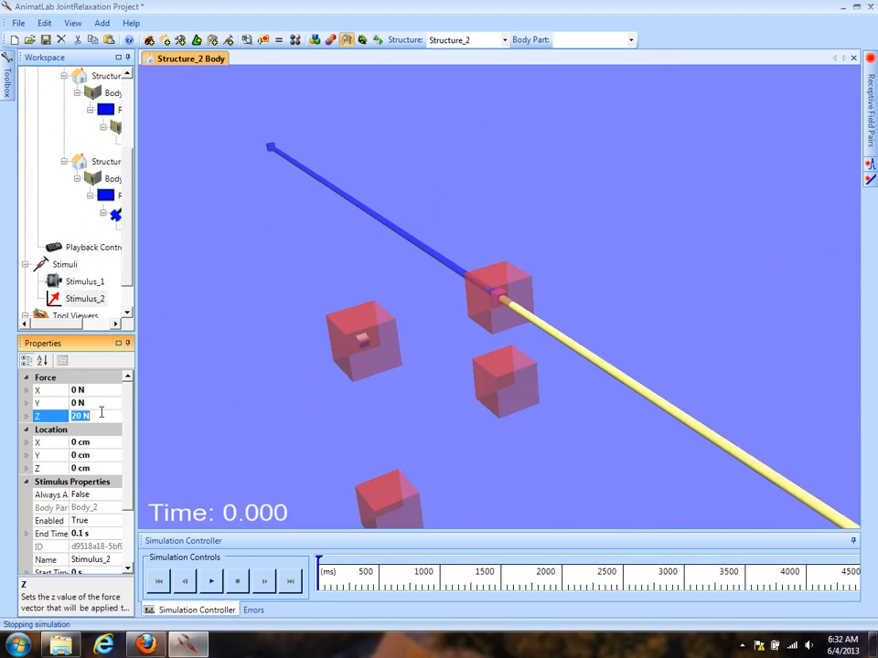
pyautogui.write('0')
pyautogui.press('Return')
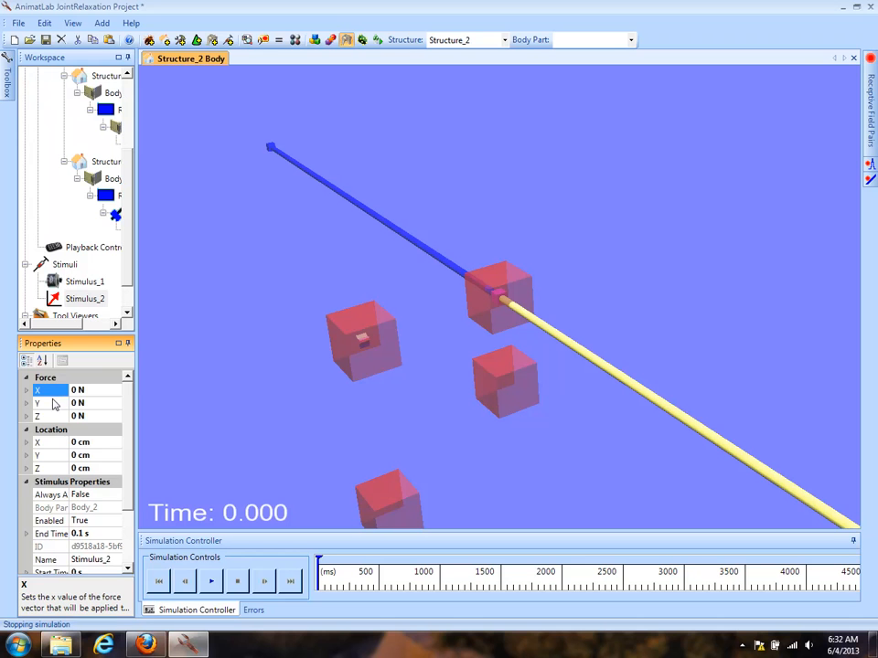
pyautogui.moveTo(129, 448); pyautogui.dragTo(127, 528)
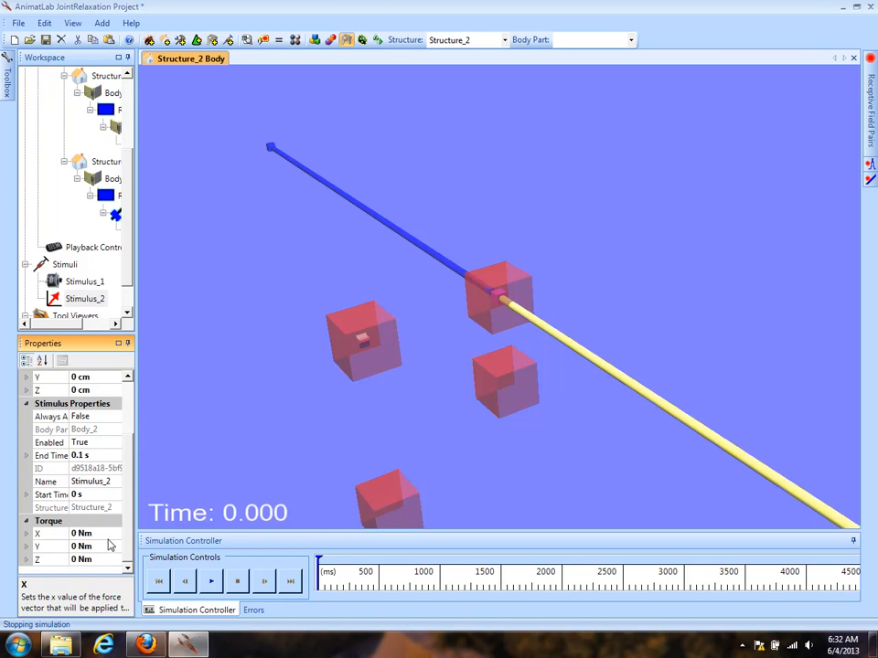
pyautogui.click(92, 533)
pyautogui.write('2')
pyautogui.click(58, 549)
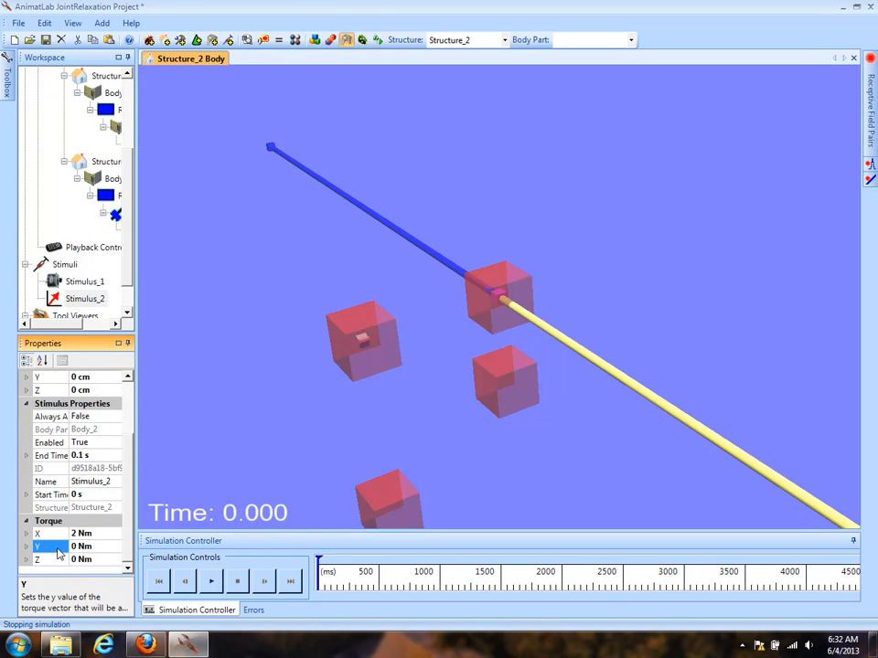
# Run the simulation for nearly 3 s from a lower side view of the boxes to watch the X rotation.
pyautogui.moveTo(355, 456); pyautogui.dragTo(444, 376)
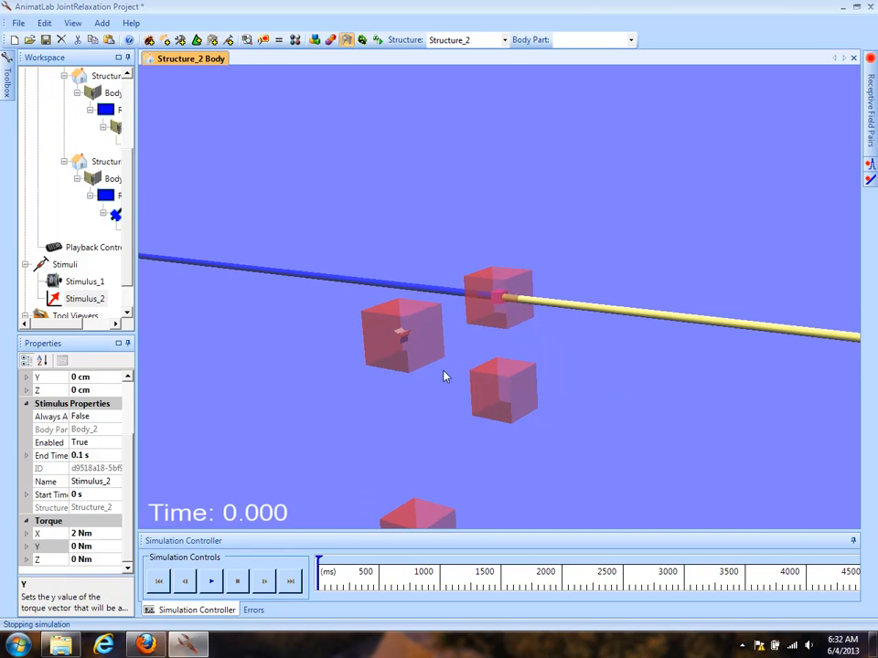
pyautogui.click(210, 582)
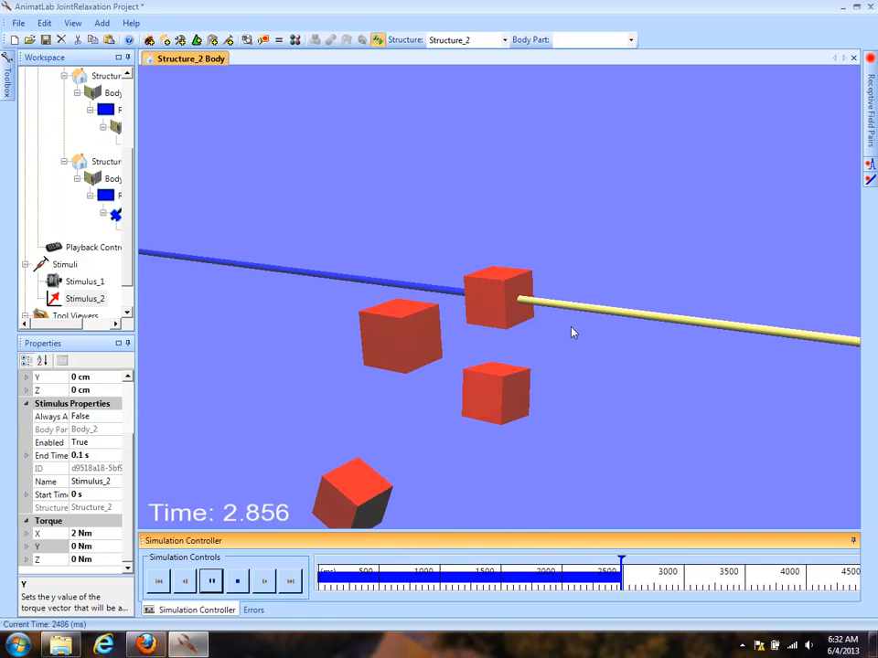
pyautogui.click(237, 583)
# Disable Joint_2's X Axis Rotation relaxation and rerun the simulation briefly for comparison.
pyautogui.click(114, 213)
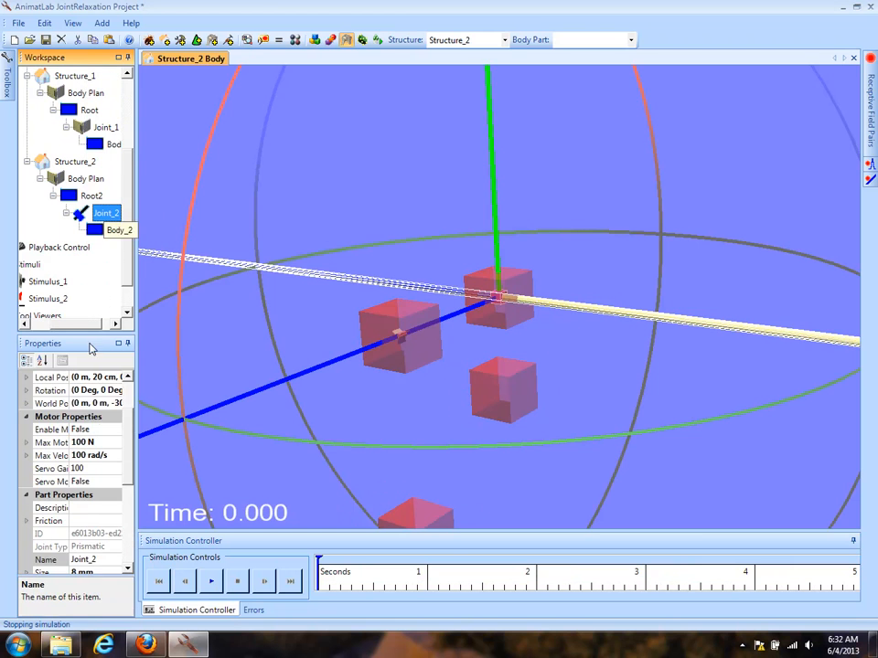
pyautogui.scroll(-3, 126, 487)
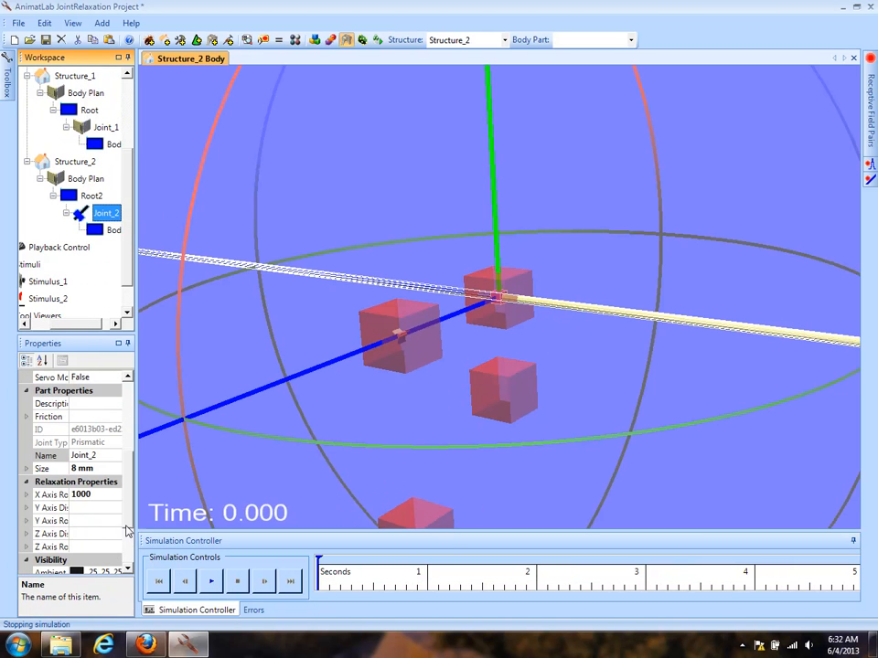
pyautogui.click(27, 494)
pyautogui.doubleClick(50, 520)
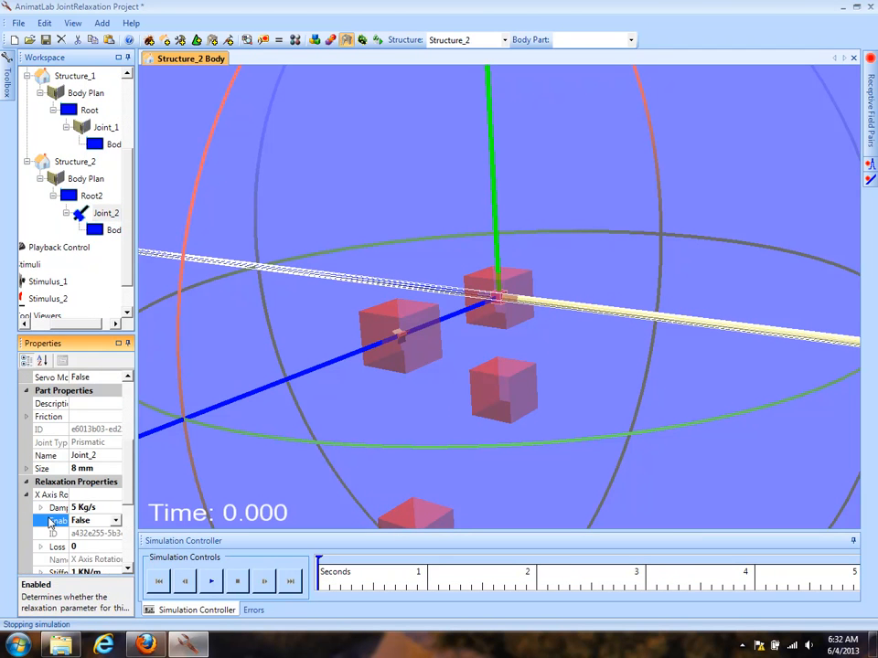
pyautogui.click(211, 580)
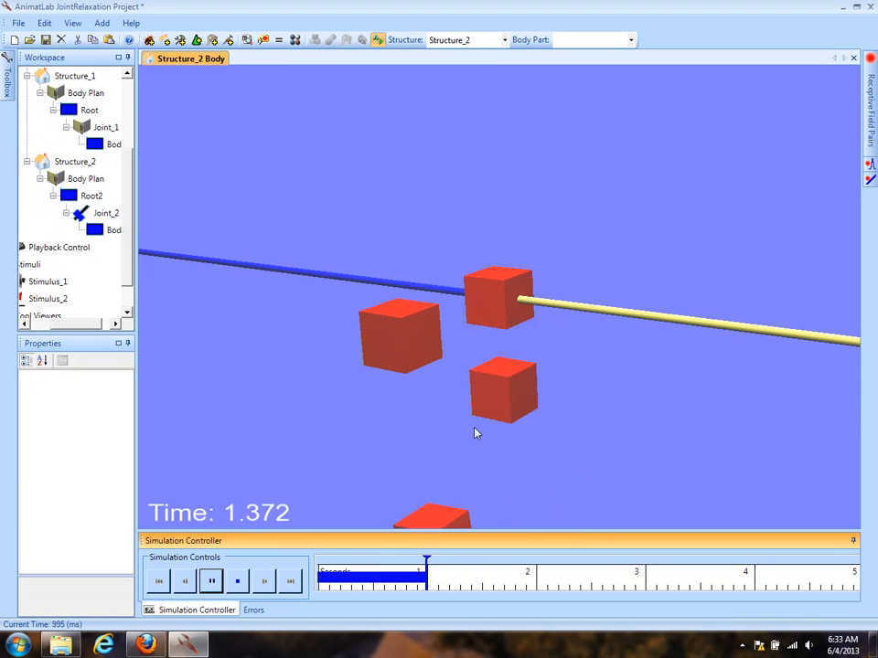
pyautogui.click(237, 580)
# Enable Joint_2's Y Axis Rotation relaxation and set its stiffness to 1 KN/m.
pyautogui.click(101, 211)
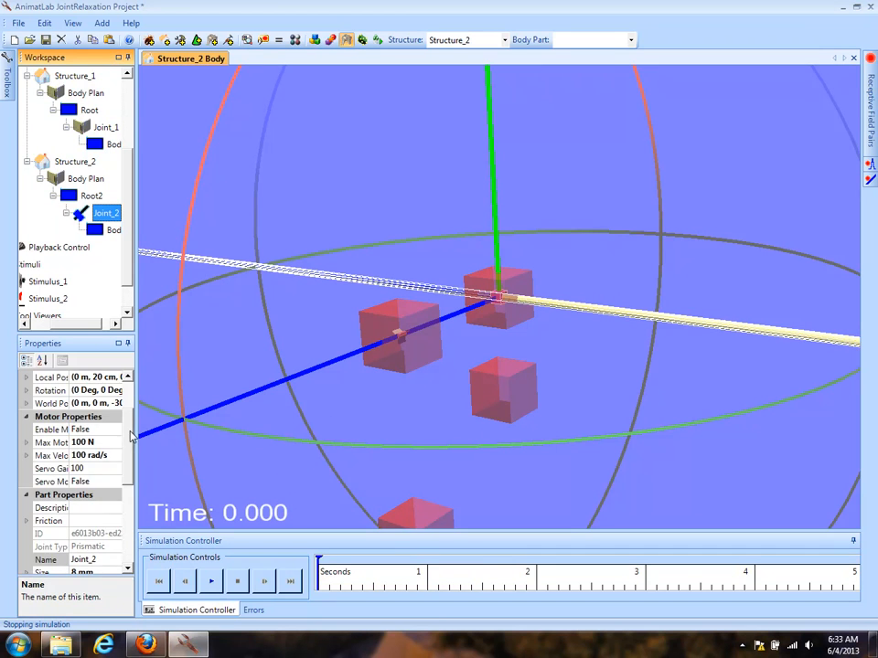
pyautogui.scroll(-5, 100, 338)
pyautogui.click(46, 455)
pyautogui.click(26, 455)
pyautogui.click(25, 455)
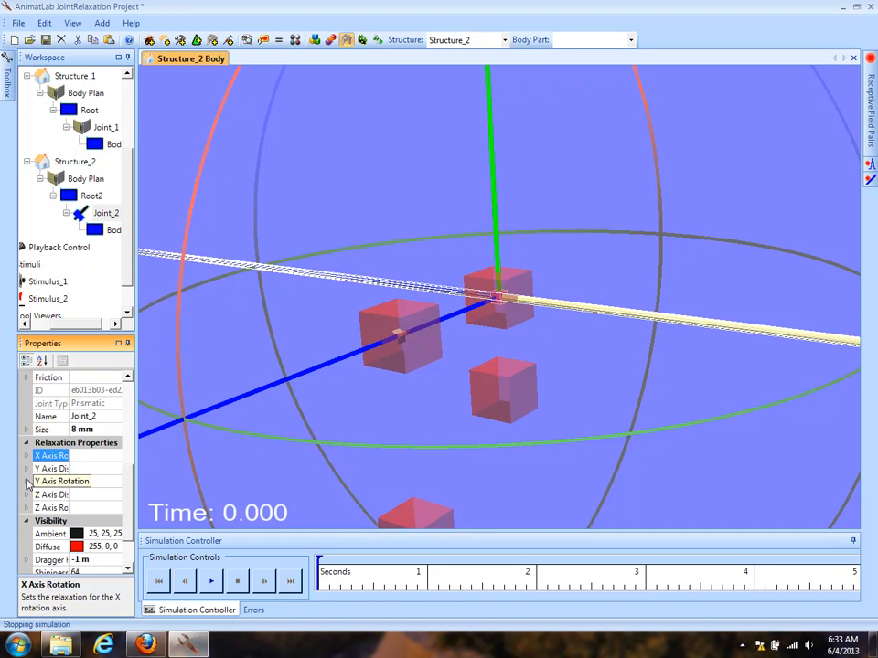
pyautogui.click(25, 481)
pyautogui.click(79, 507)
pyautogui.doubleClick(80, 507)
pyautogui.click(95, 559)
pyautogui.write('1')
pyautogui.click(54, 536)
# Set Stimulus_2's X torque to 0 Nm.
pyautogui.scroll(-1, 123, 307)
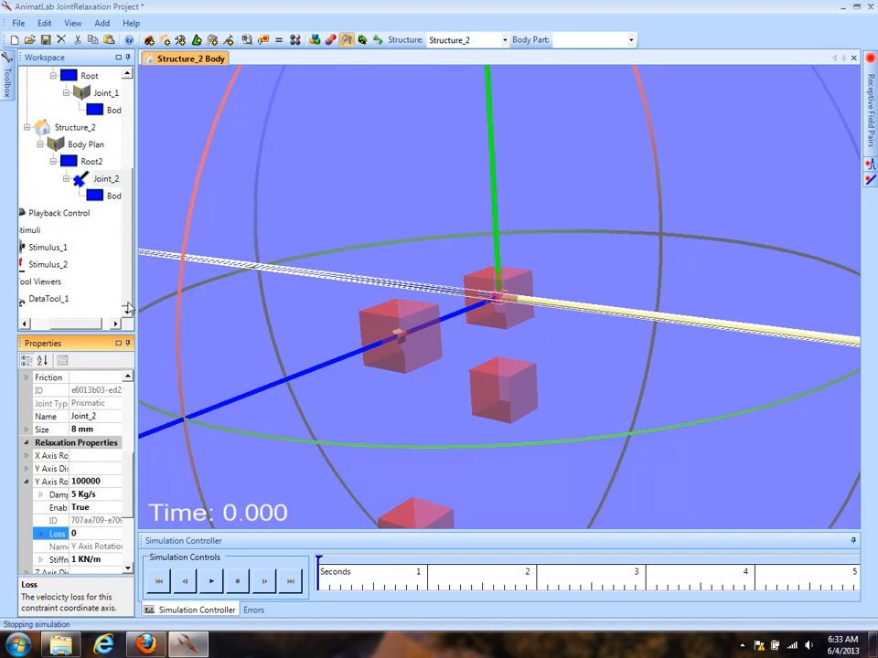
pyautogui.click(48, 263)
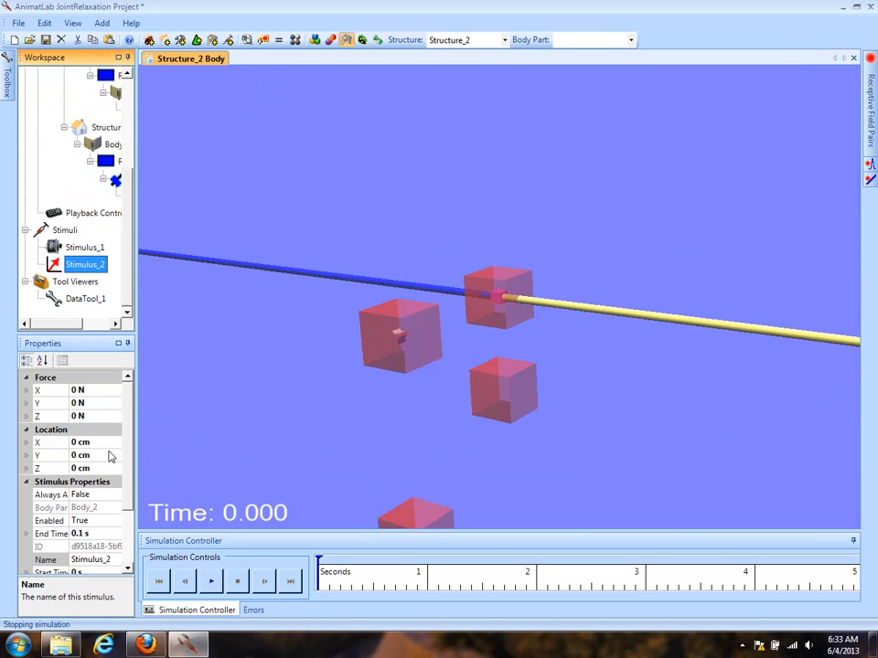
pyautogui.scroll(-2, 129, 474)
pyautogui.click(48, 520)
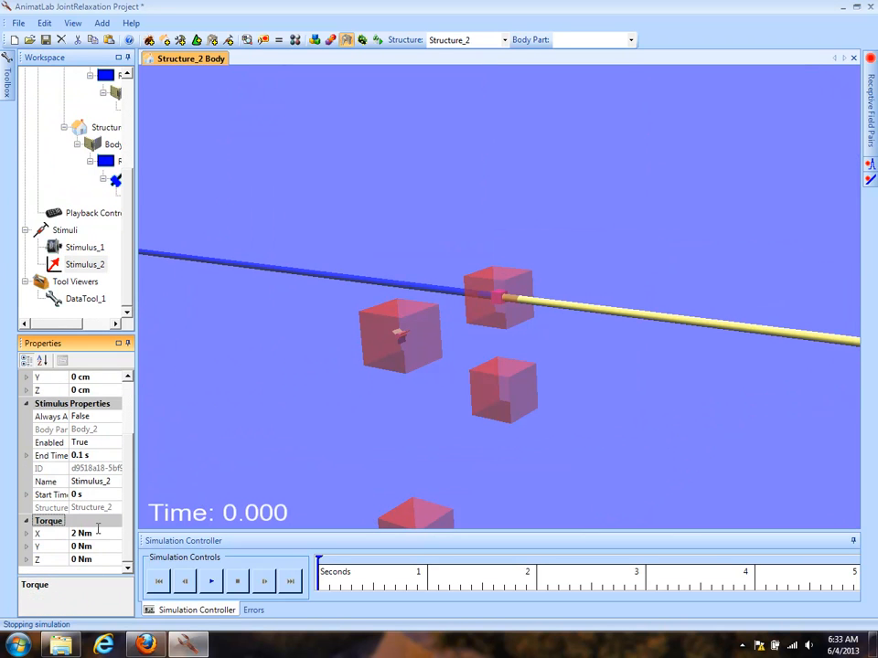
pyautogui.click(98, 533)
pyautogui.write('0')
pyautogui.click(57, 545)
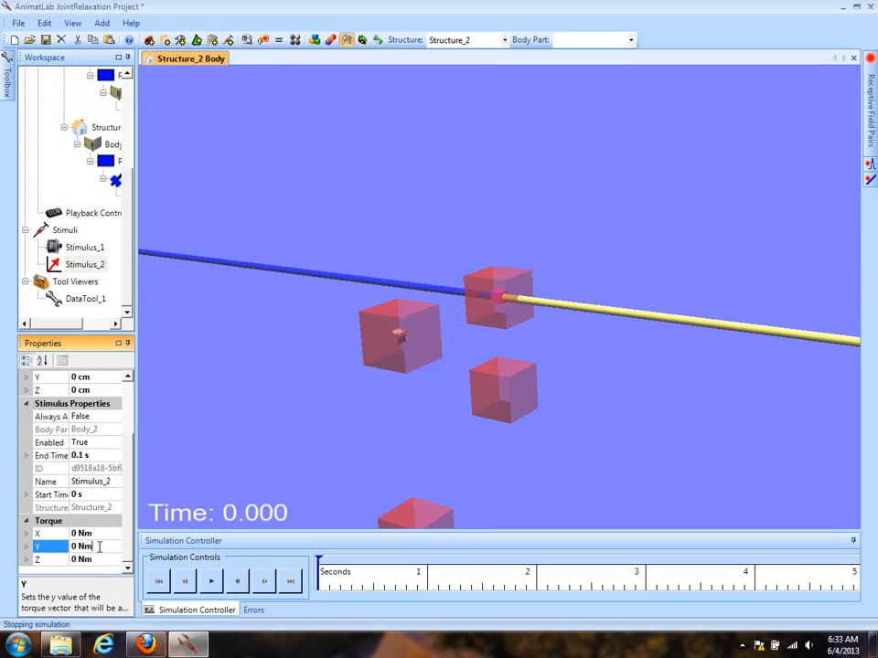
# Set Stimulus_2's Y torque to 2 Nm and run the simulation for over 1.5 s to watch the Y rotation.
pyautogui.write('2')
pyautogui.click(55, 534)
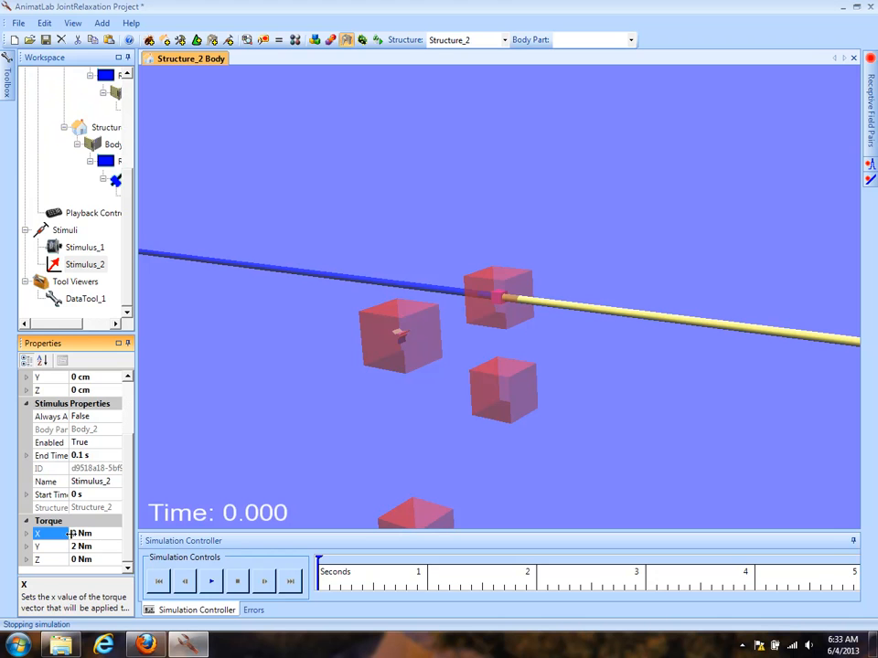
pyautogui.click(211, 582)
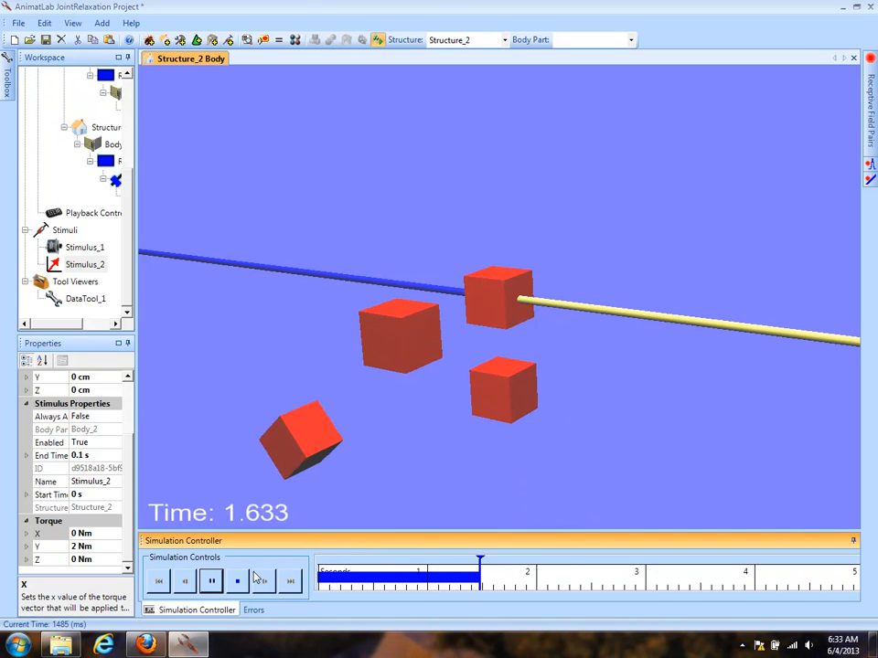
pyautogui.click(239, 584)
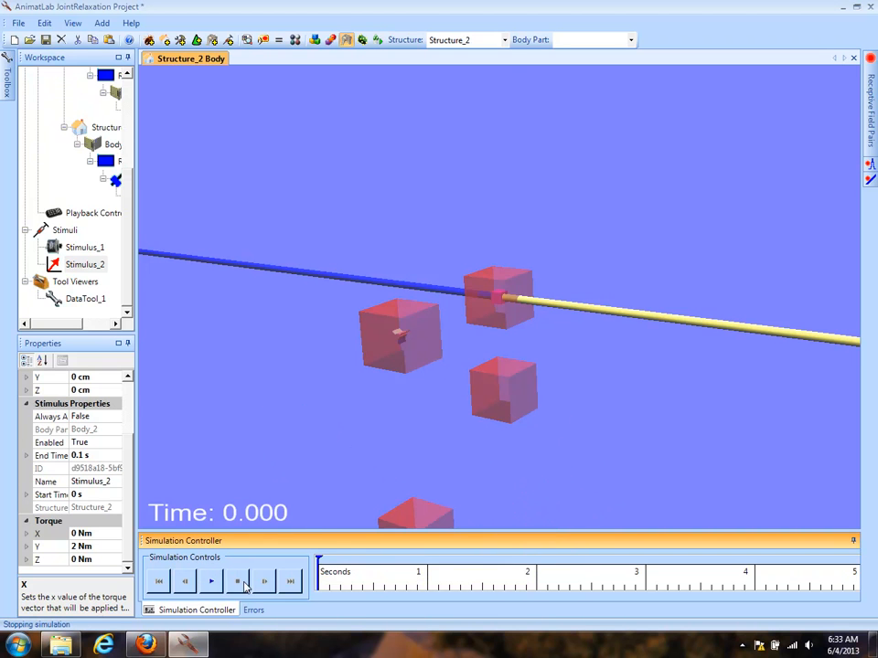
# Disable Joint_2's Y Axis Rotation relaxation.
pyautogui.click(115, 181)
pyautogui.scroll(-5, 101, 501)
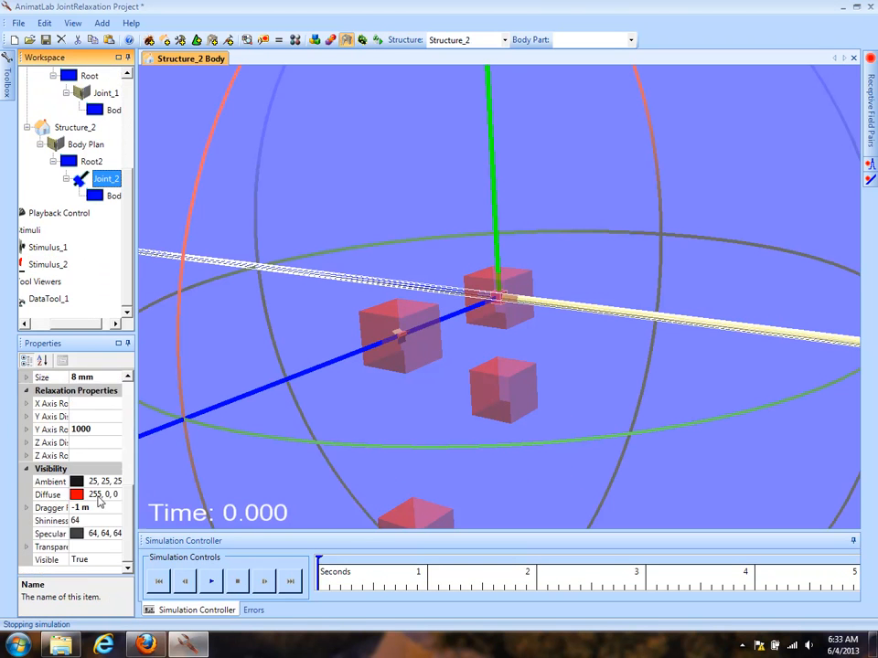
pyautogui.click(26, 429)
pyautogui.click(57, 455)
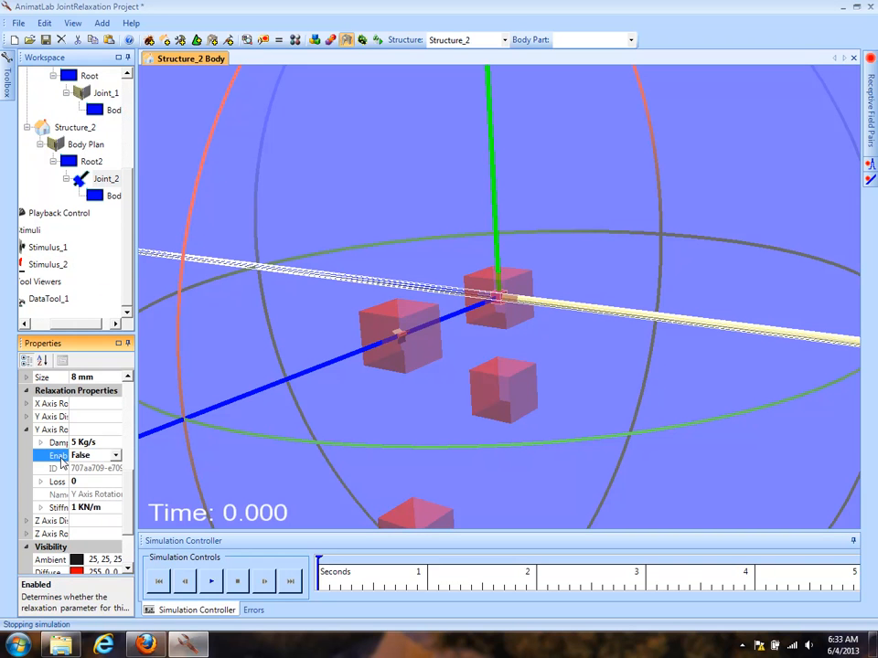
# Enable Joint_2's Z Axis Rotation relaxation and set its stiffness to 1 KN/m.
pyautogui.click(26, 534)
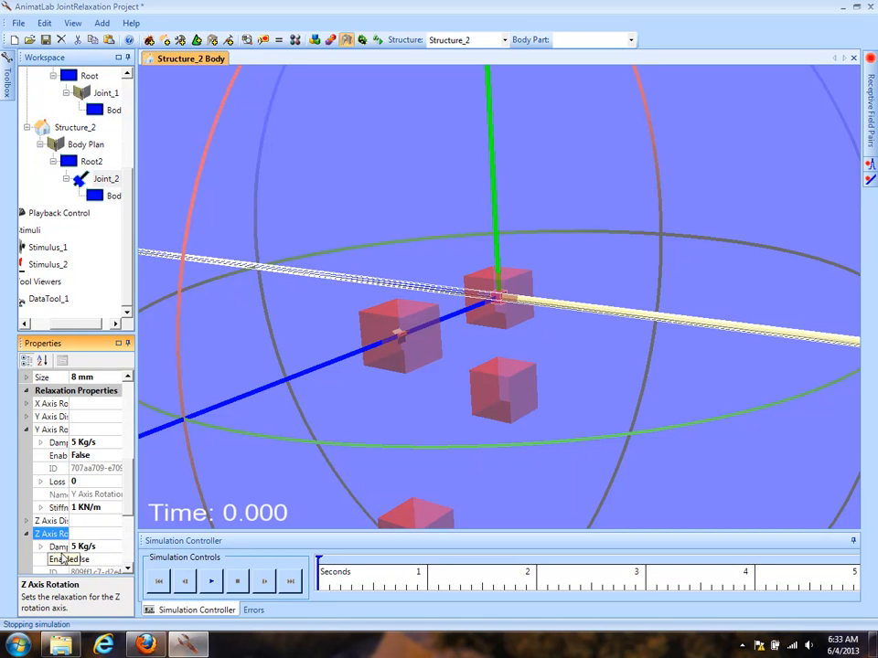
pyautogui.doubleClick(57, 559)
pyautogui.scroll(-4, 100, 475)
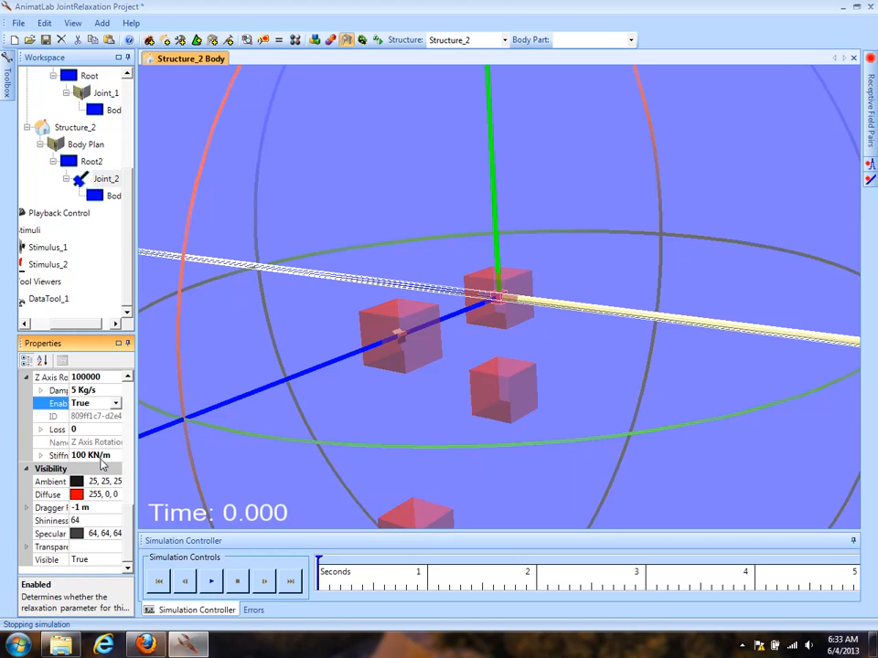
pyautogui.moveTo(110, 456); pyautogui.dragTo(64, 458)
pyautogui.write('1')
pyautogui.click(40, 429)
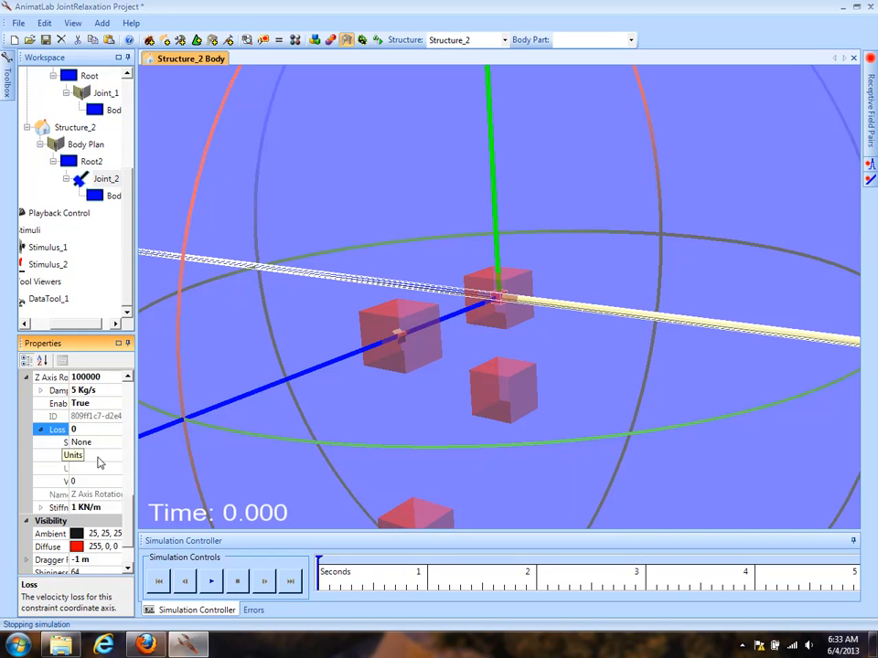
pyautogui.click(40, 430)
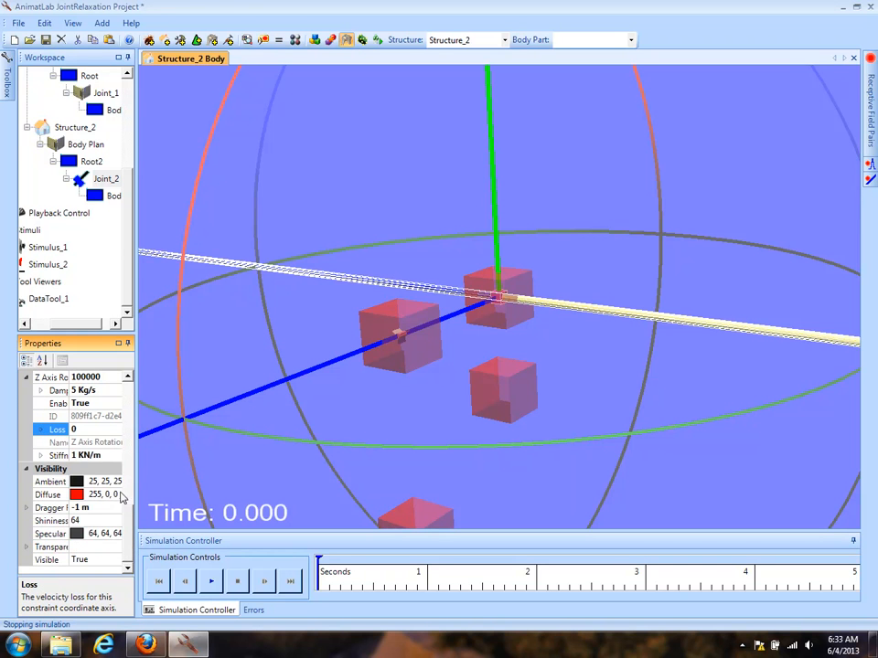
# Set Stimulus_2's torque to 0 Nm in Y and 2 Nm in Z, and run the simulation for about 1 s.
pyautogui.click(48, 266)
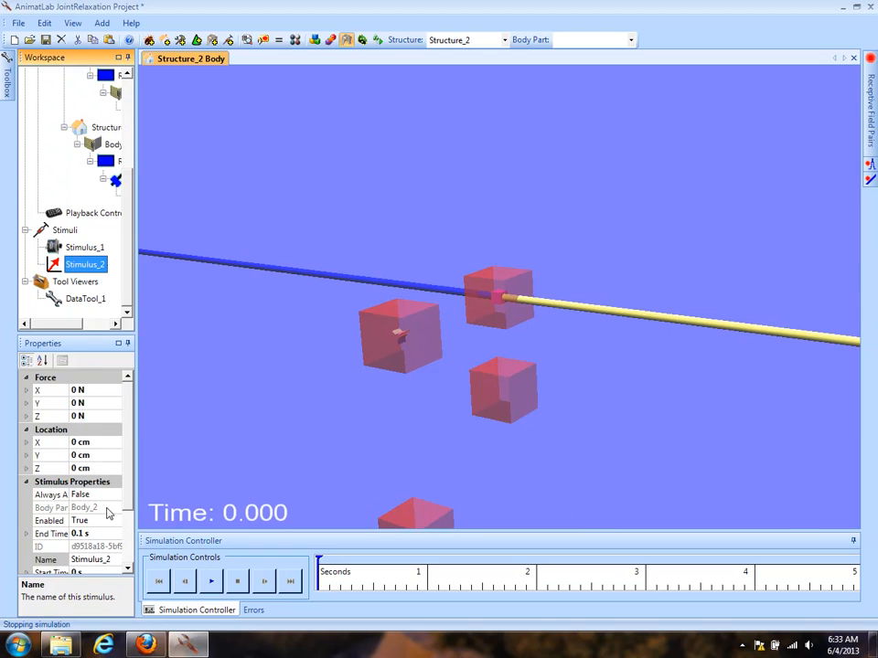
pyautogui.scroll(-2, 125, 521)
pyautogui.click(99, 547)
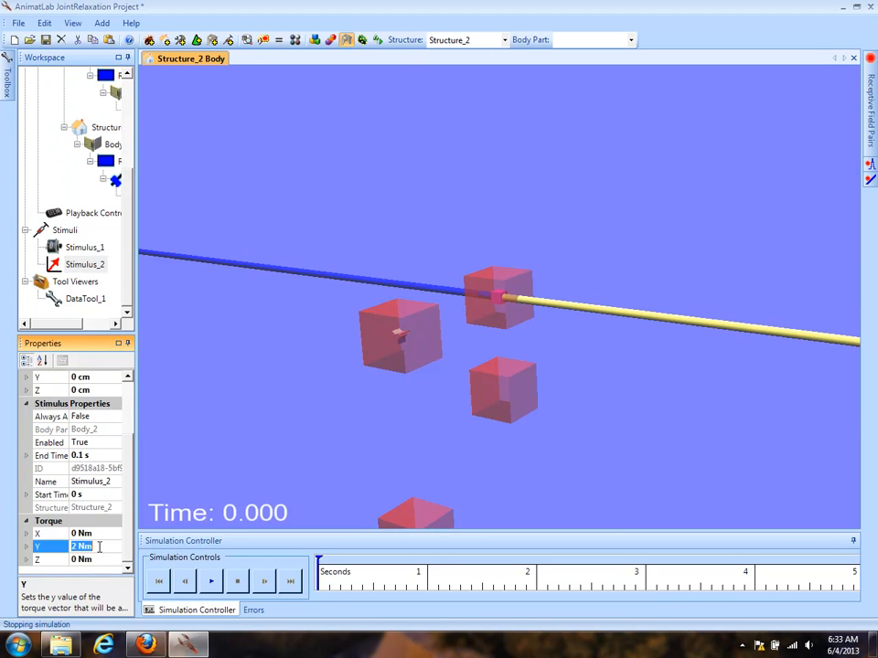
pyautogui.write('0')
pyautogui.press('Tab')
pyautogui.write('2')
pyautogui.click(102, 546)
pyautogui.click(213, 582)
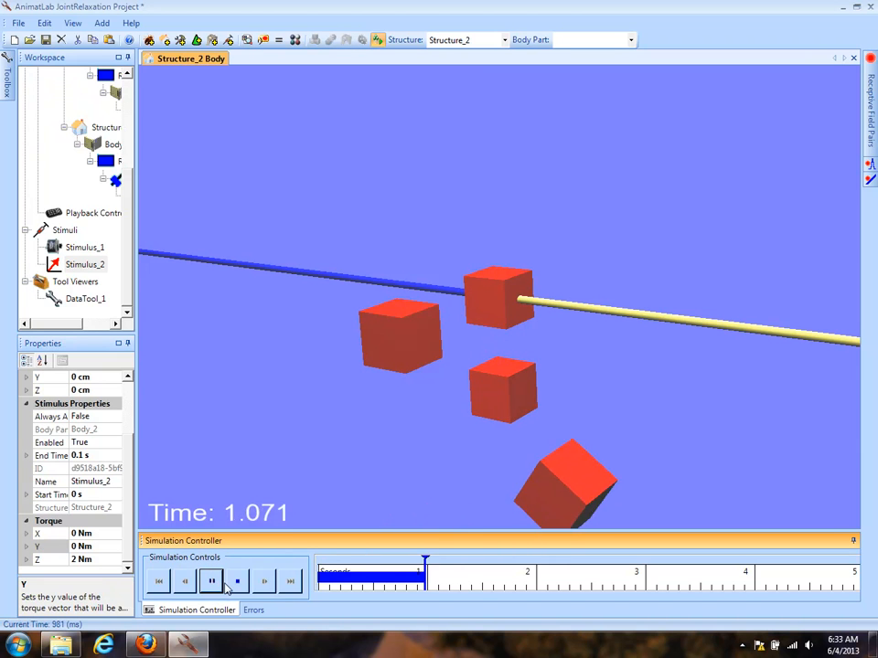
pyautogui.click(238, 583)
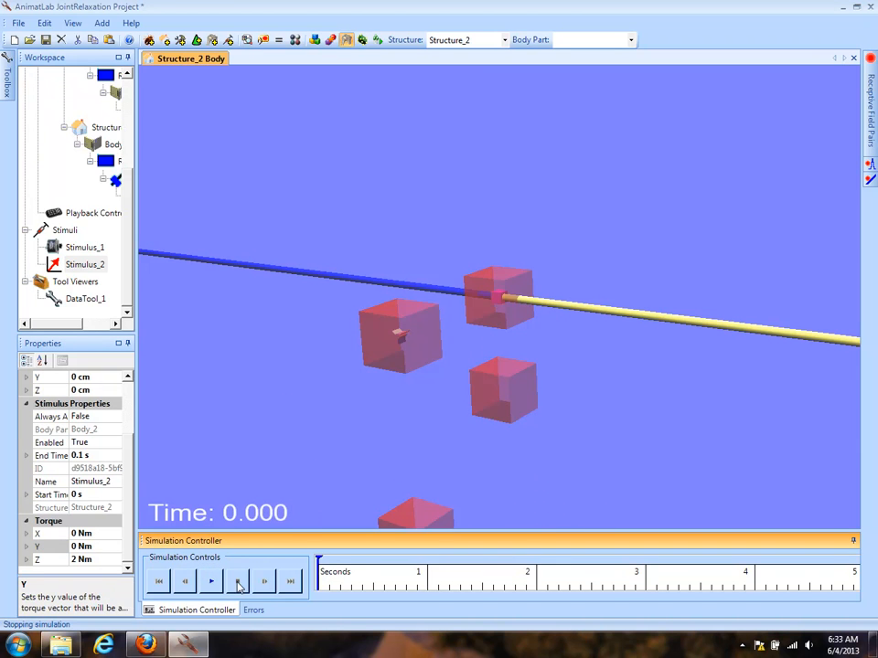
# Disable Joint_2's Z Axis Rotation relaxation and rerun the simulation briefly for comparison.
pyautogui.click(115, 180)
pyautogui.scroll(-5, 123, 502)
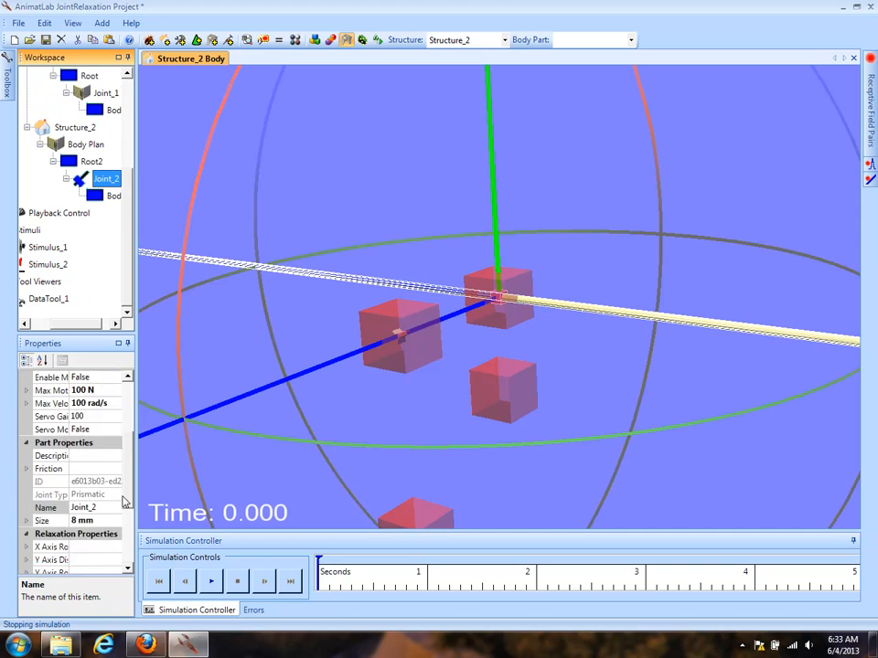
pyautogui.click(26, 495)
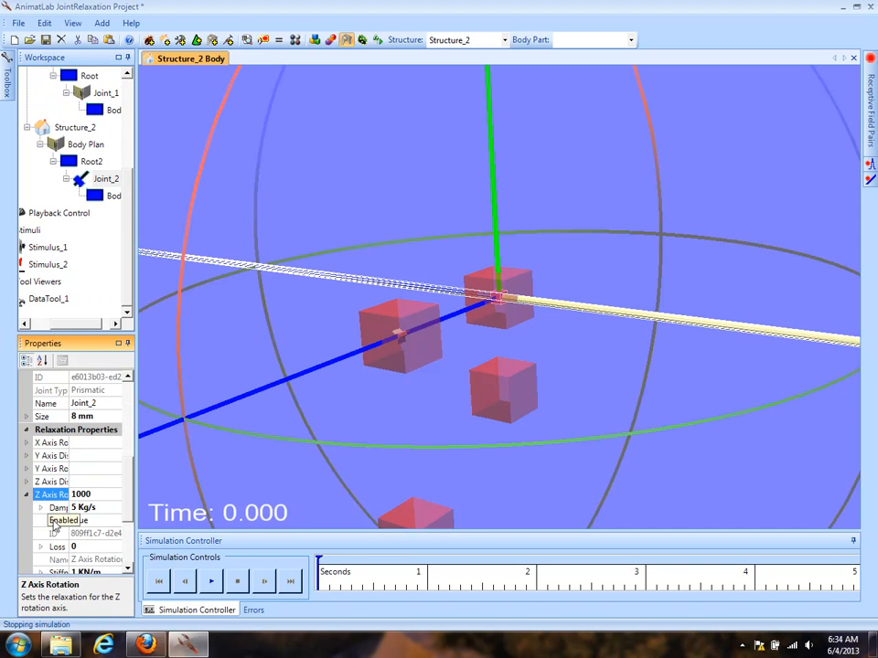
pyautogui.doubleClick(54, 522)
pyautogui.click(27, 495)
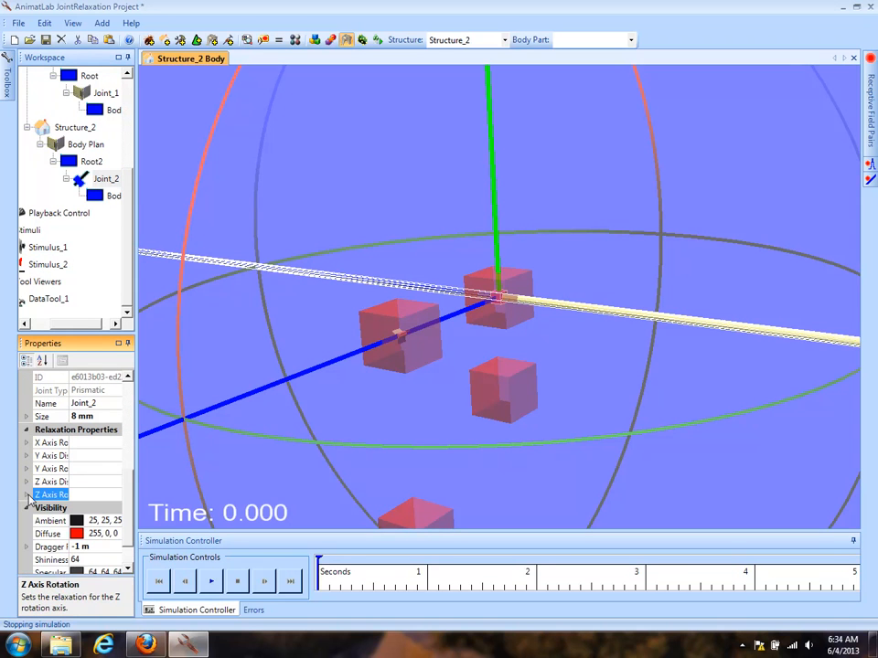
pyautogui.click(210, 582)
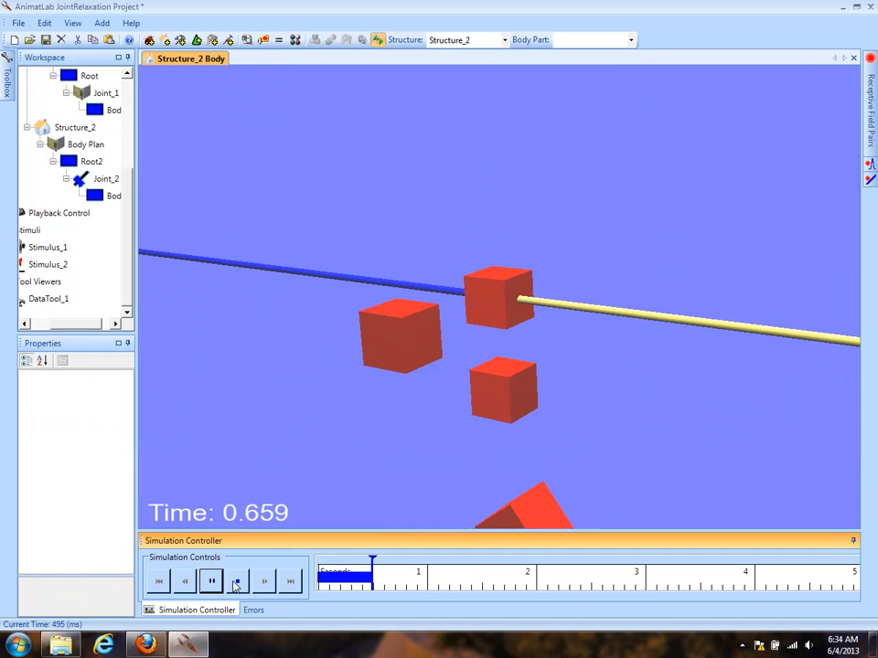
pyautogui.click(237, 582)
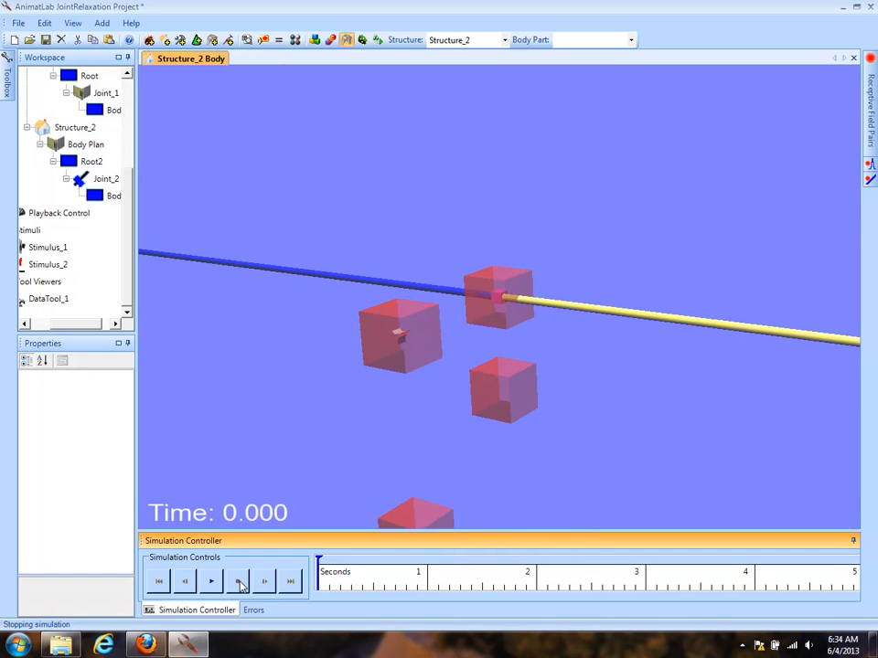